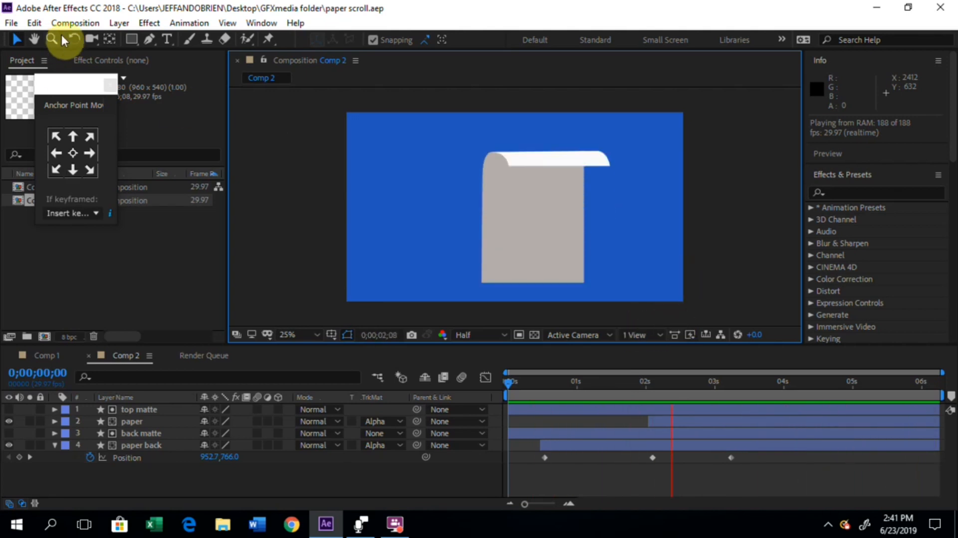
Step: Create a new 1920 x 1080 composition with the HDTV 1080 24 preset and a 10-second duration
click(74, 23)
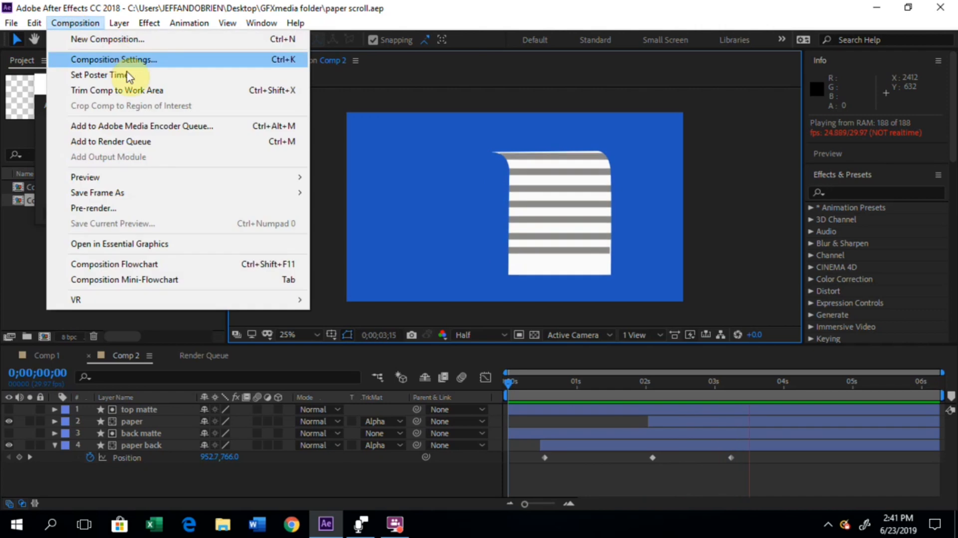
click(119, 43)
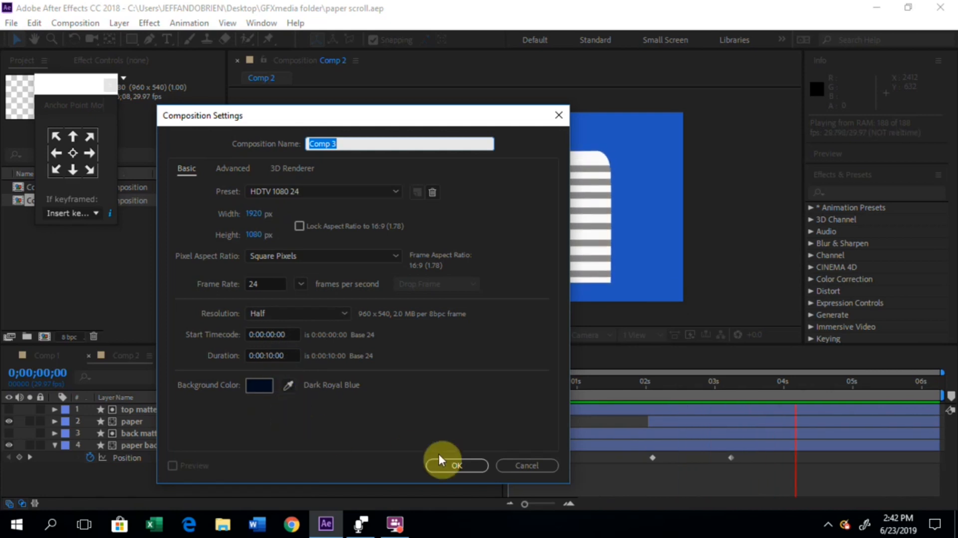
click(458, 465)
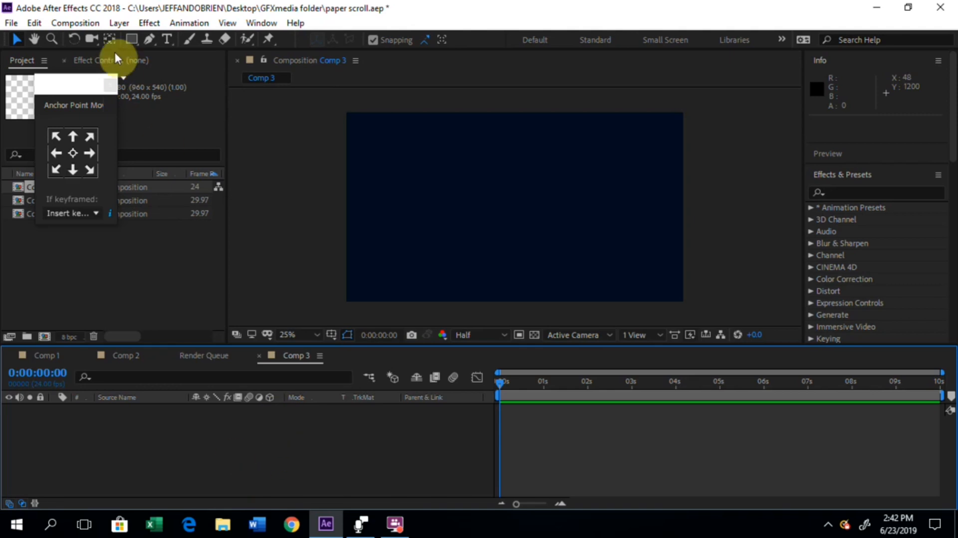
click(116, 25)
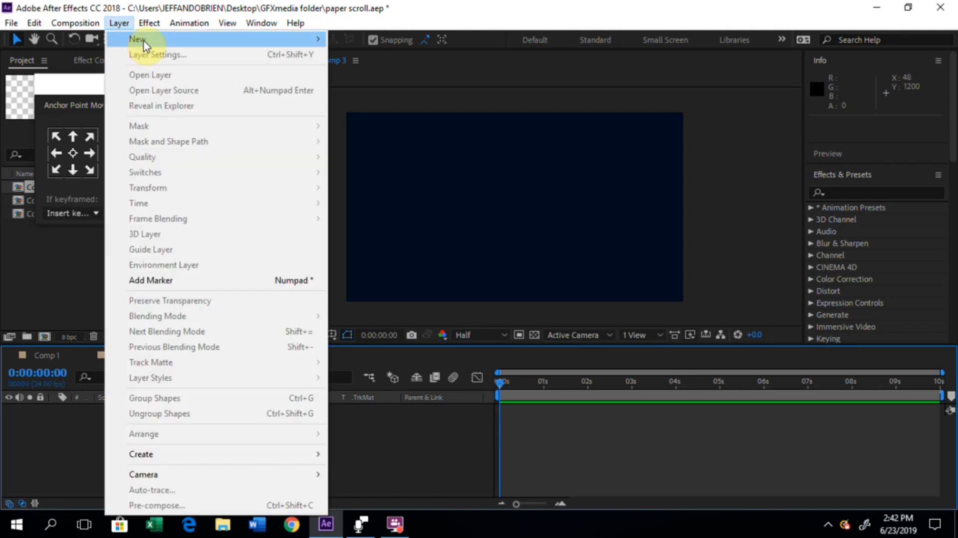
mouse_move(190, 43)
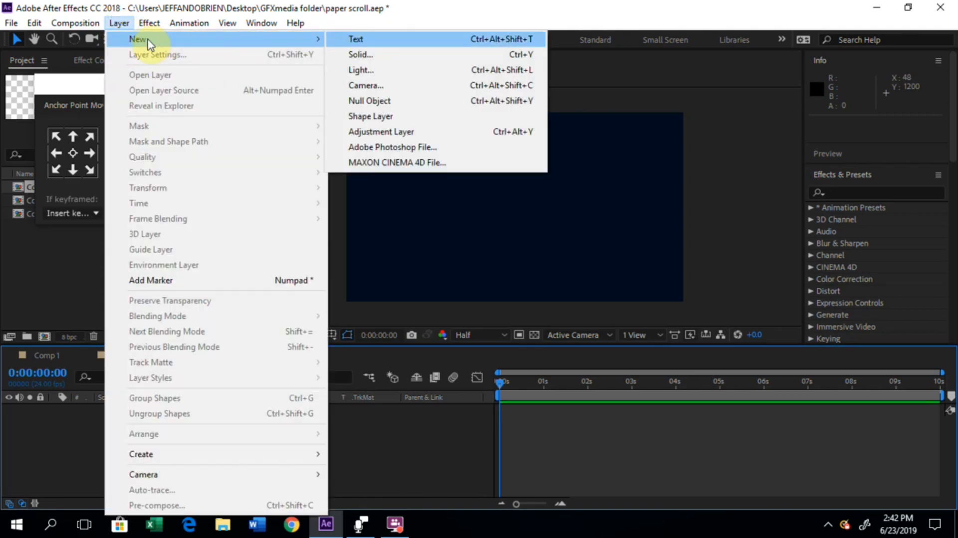
click(451, 11)
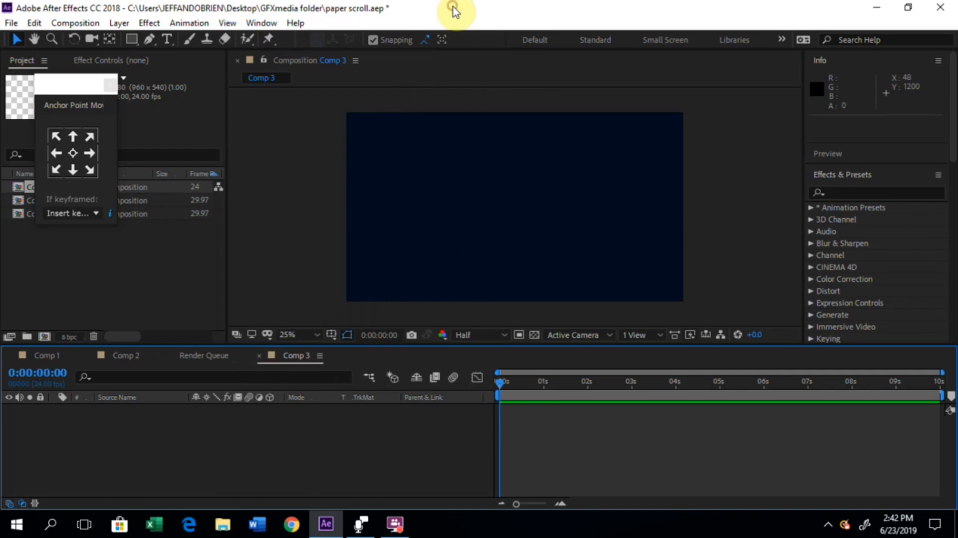
Step: Show the rulers and place two horizontal guides across the composition, at about 120 and 284 pixels
click(150, 40)
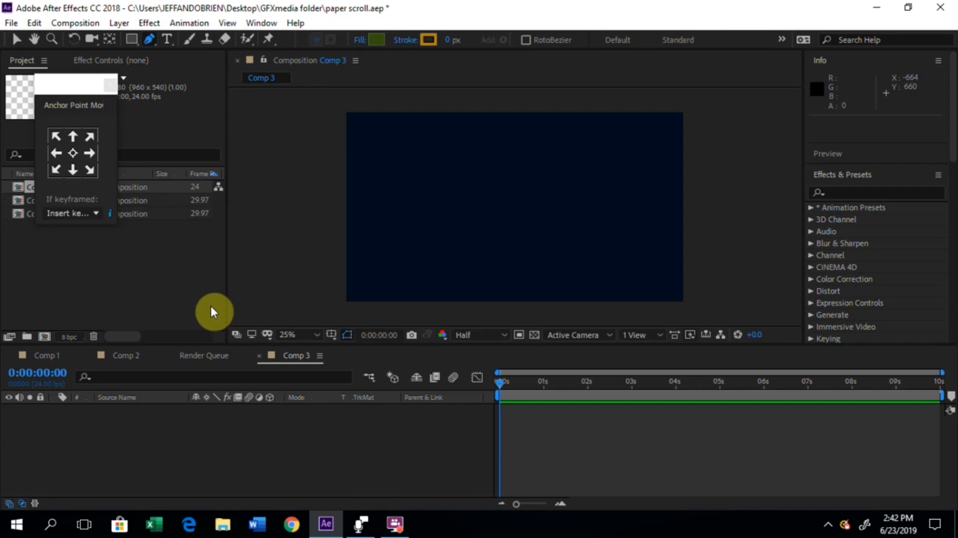
key(ctrl+r)
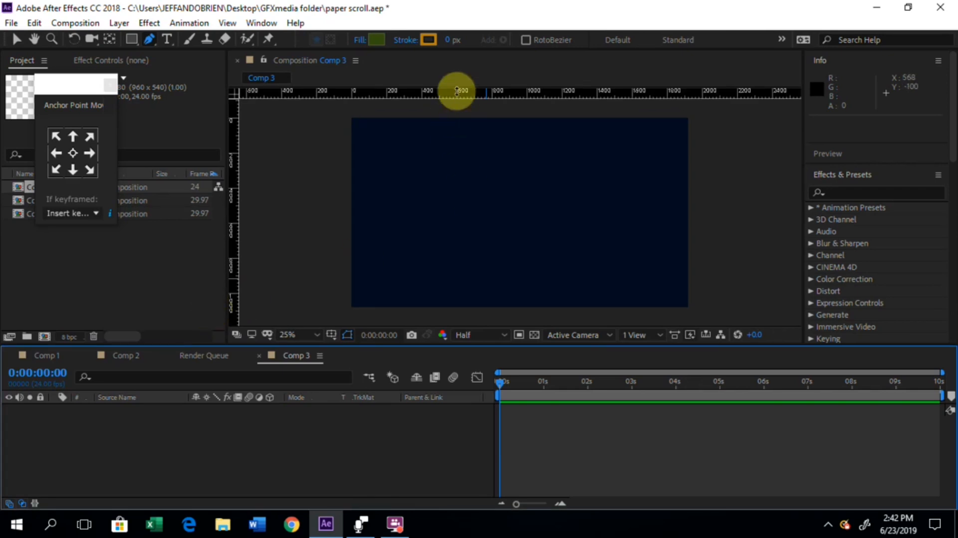
drag(450, 97, 452, 139)
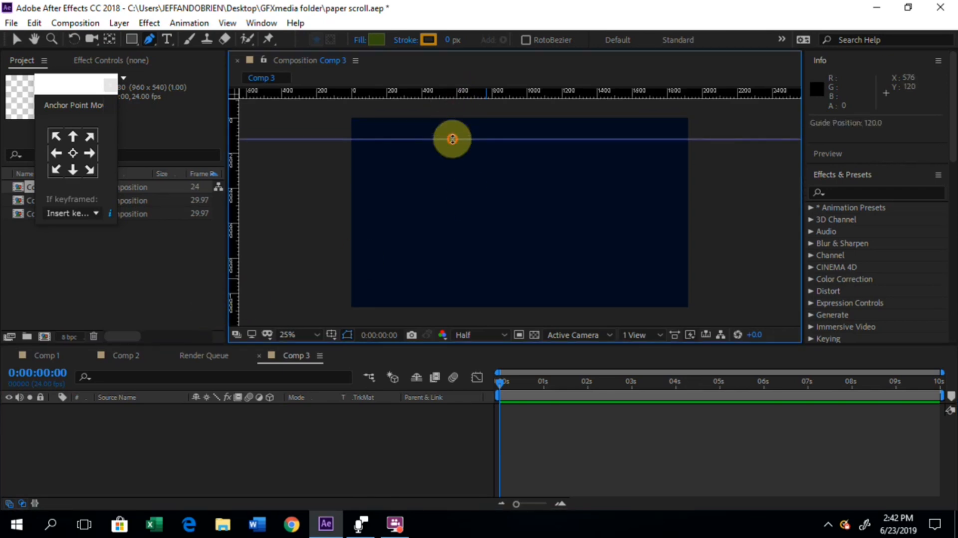
drag(453, 94, 453, 168)
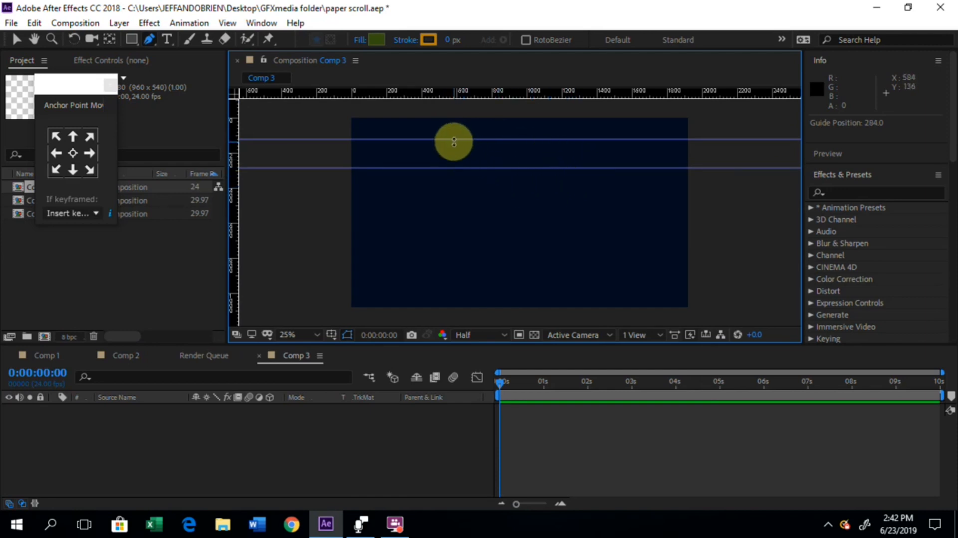
Step: Try to draw a short curved segment between the two guides with the Pen tool
click(450, 142)
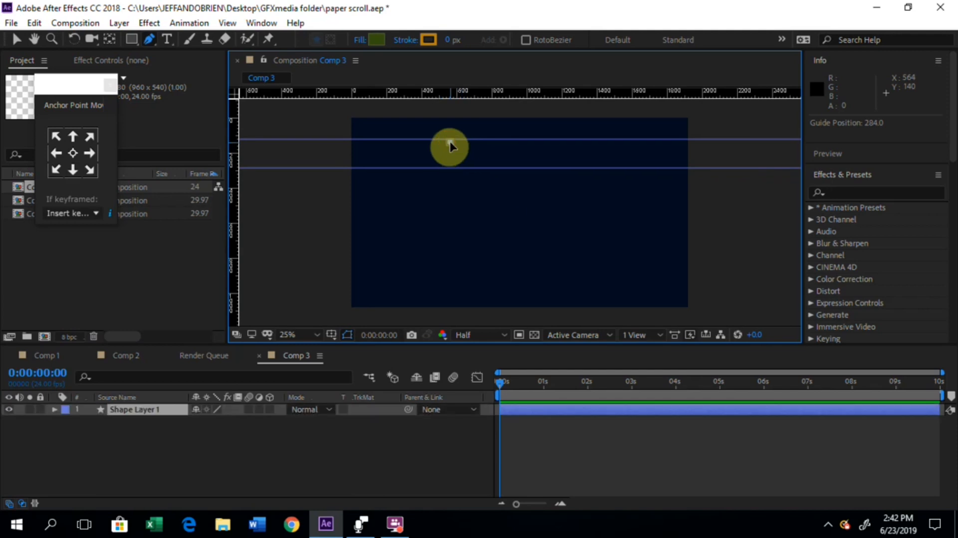
click(467, 168)
drag(469, 185, 469, 189)
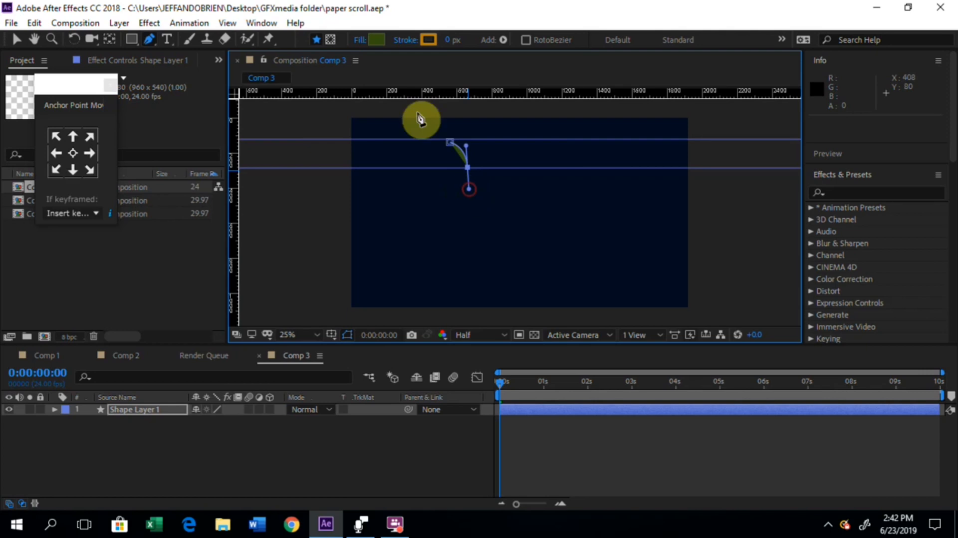
Step: Set the shape fill to None
click(377, 40)
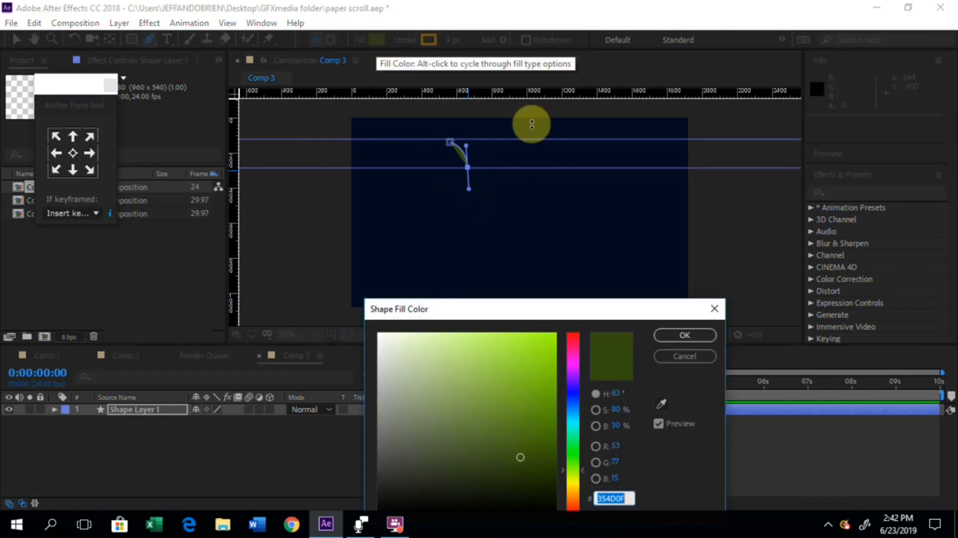
click(684, 356)
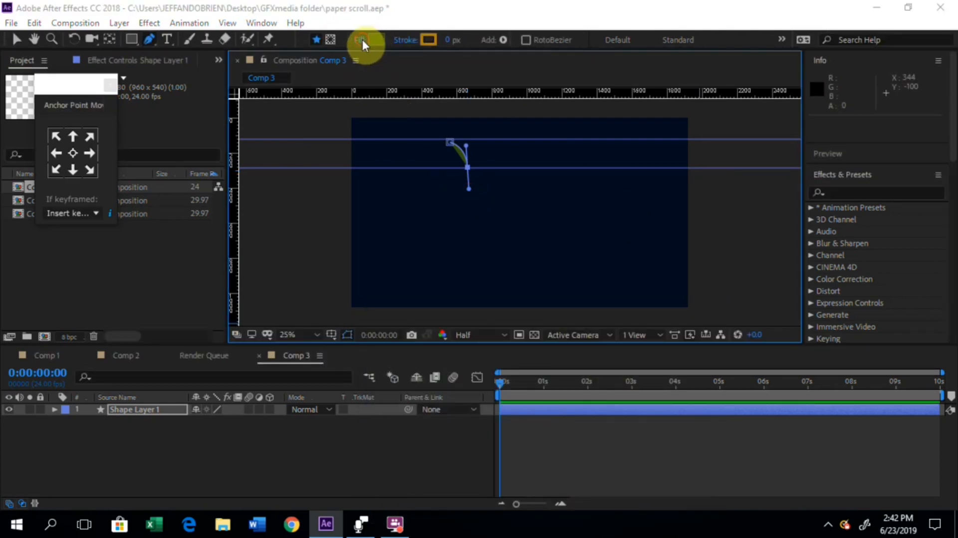
click(361, 40)
click(409, 233)
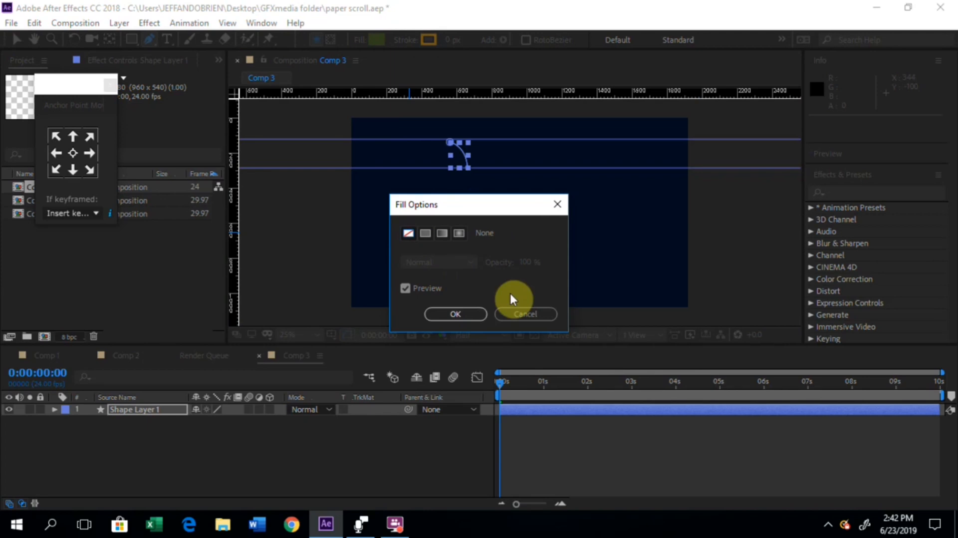
click(453, 314)
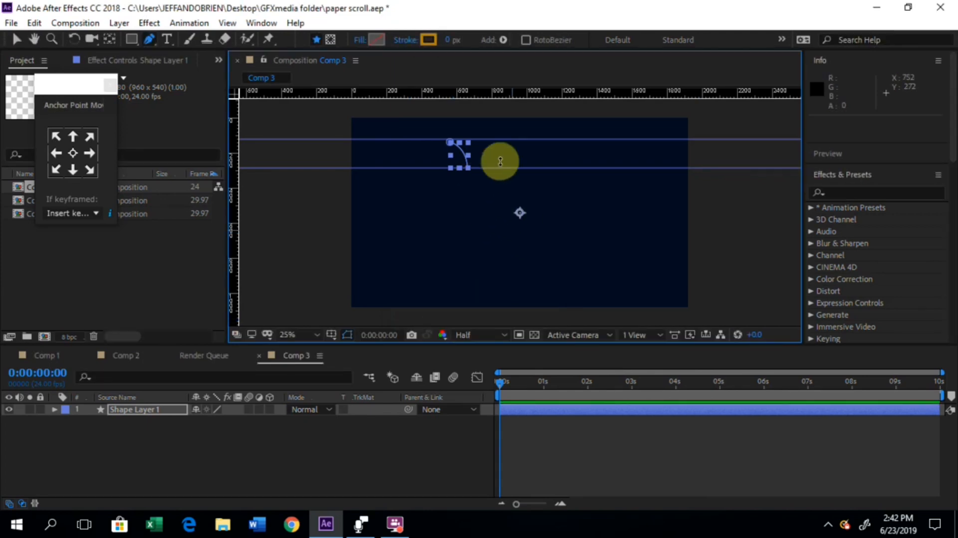
Step: Undo the curved segment together with its shape layer
key(ctrl+z)
key(ctrl+z)
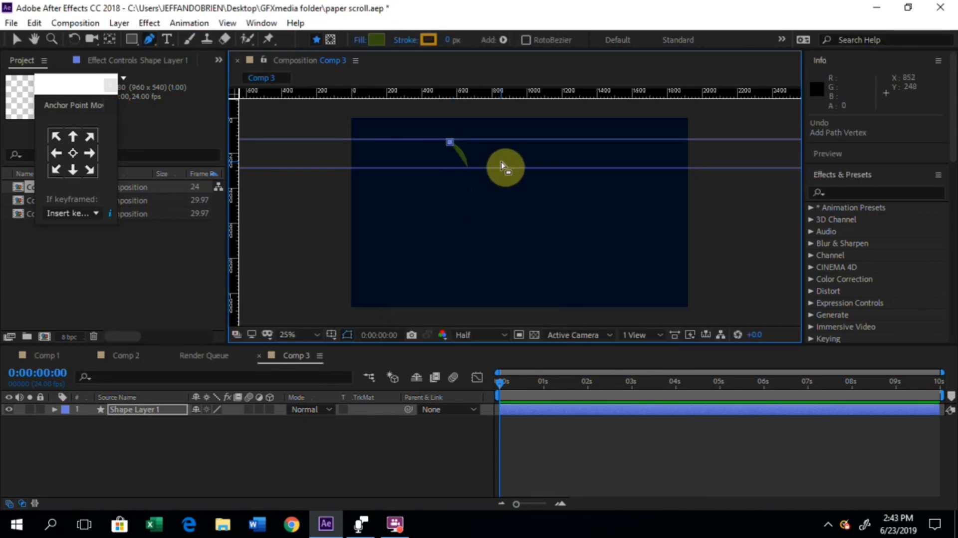
key(ctrl+z)
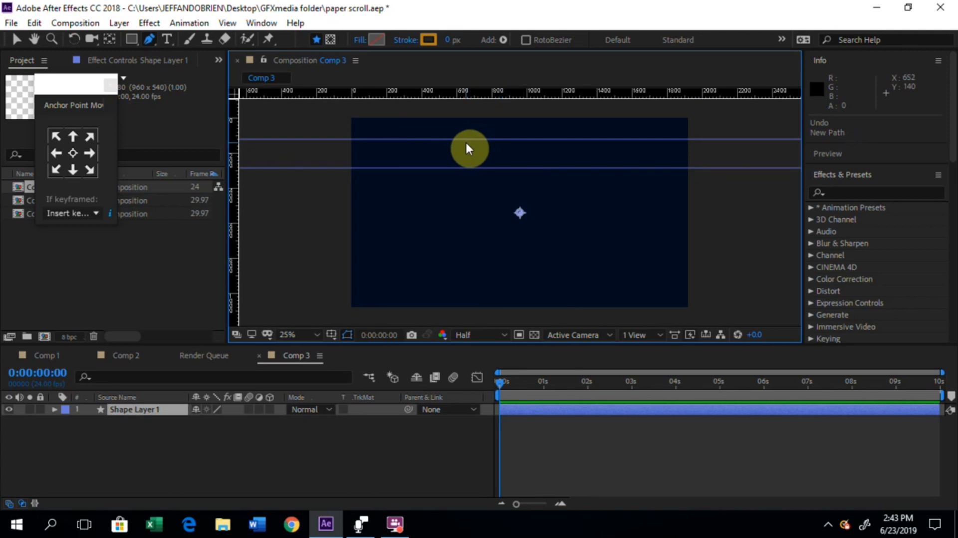
key(ctrl+z)
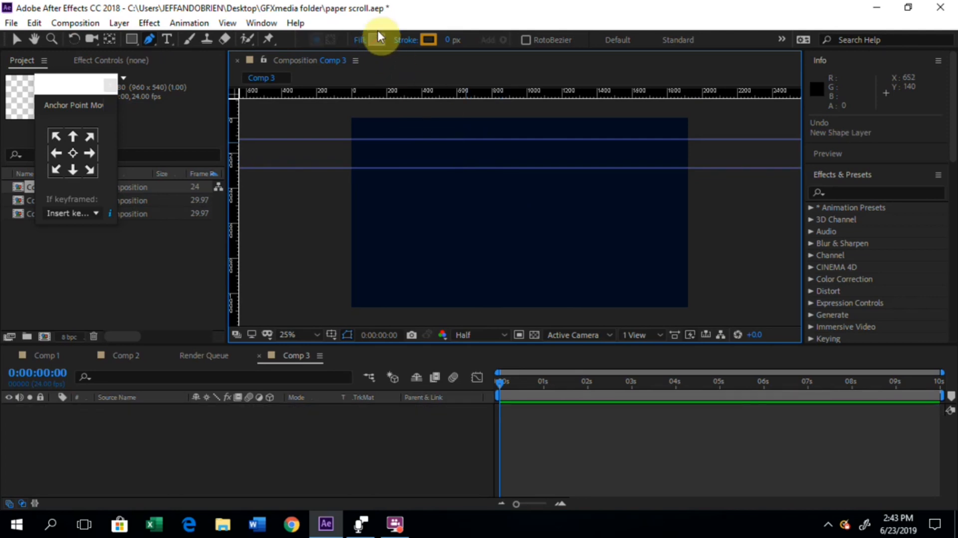
Step: Draw a closed paper outline about 460 px wide and 780 px tall, curving its upper corners between the two guides with the Pen tool
click(445, 143)
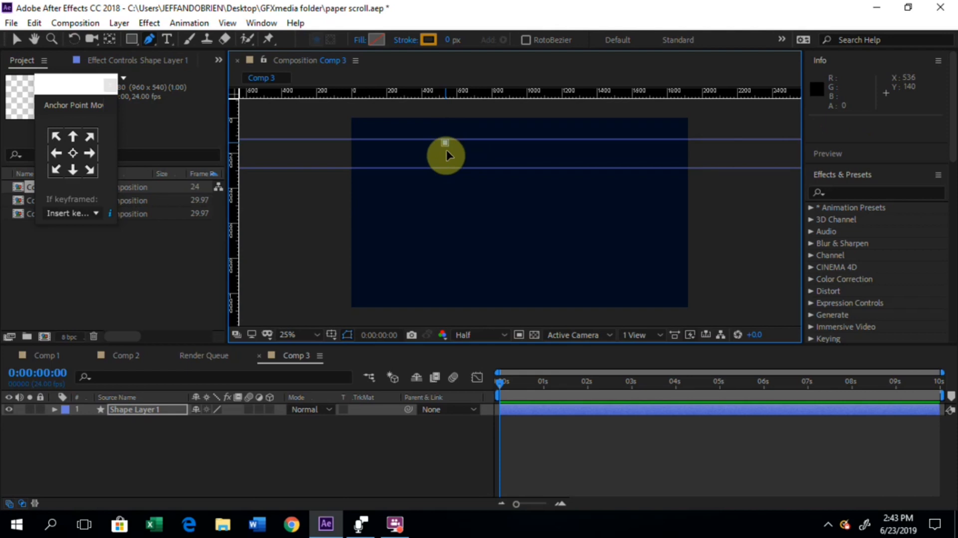
drag(451, 181, 452, 196)
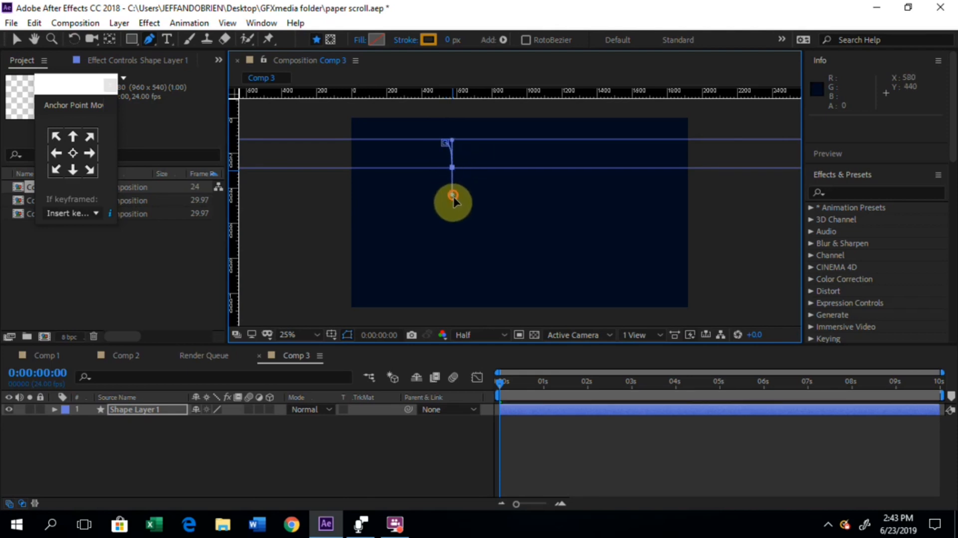
click(452, 275)
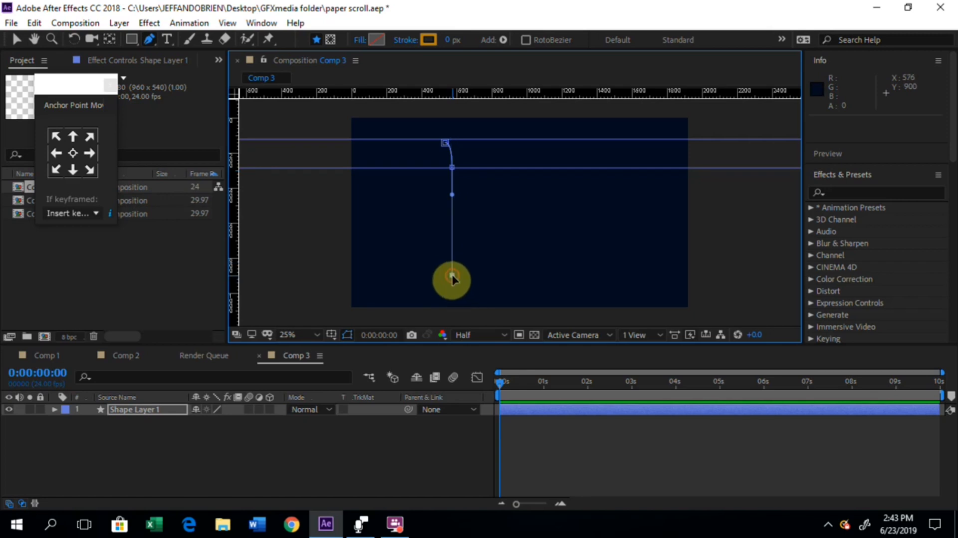
click(533, 276)
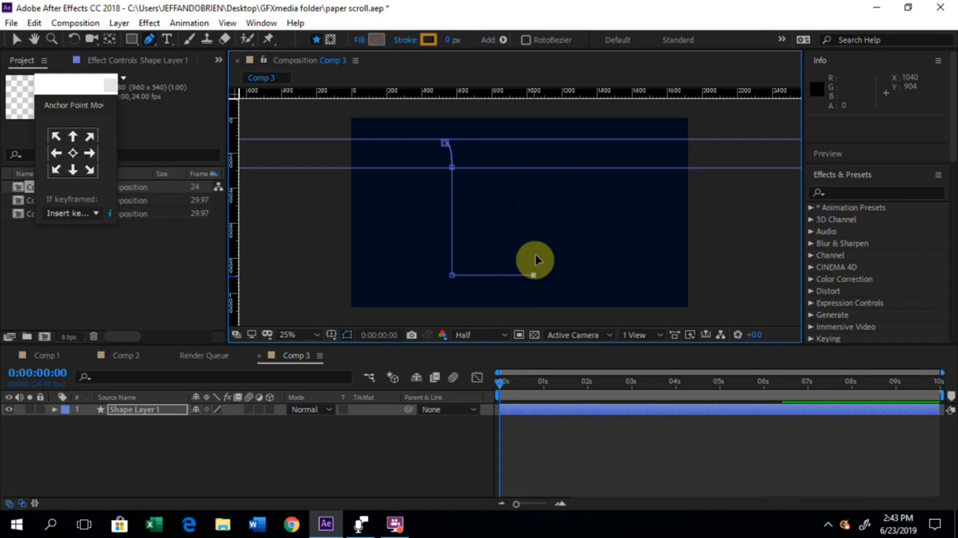
click(534, 170)
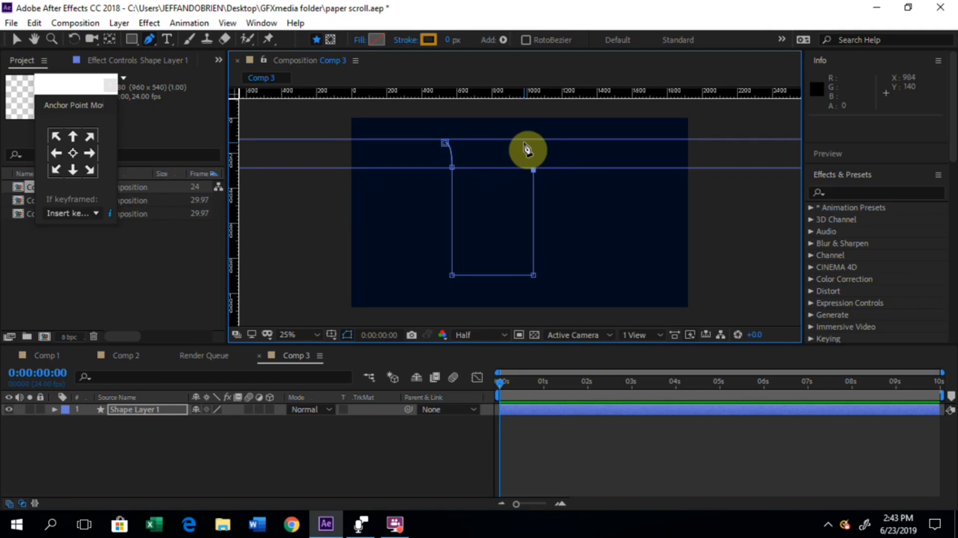
drag(525, 146, 513, 144)
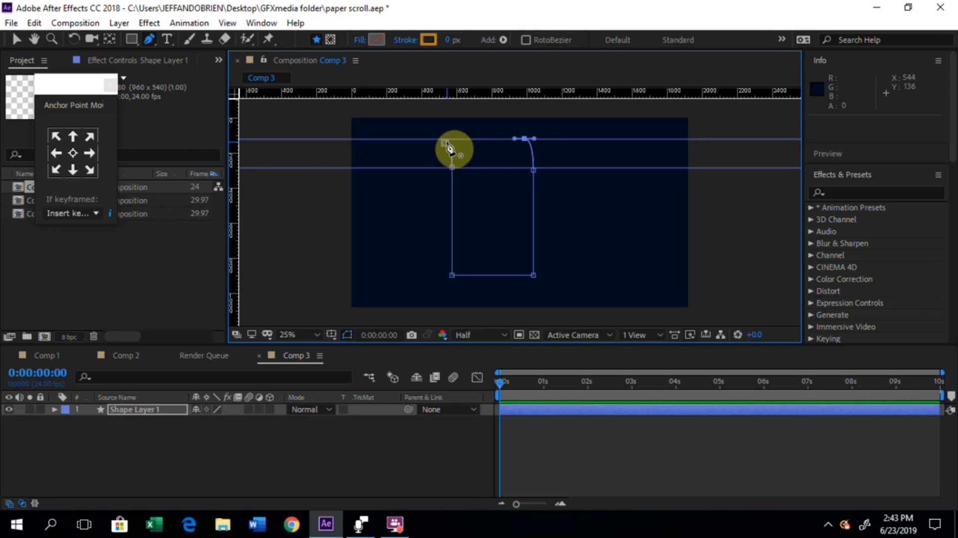
drag(447, 145, 459, 162)
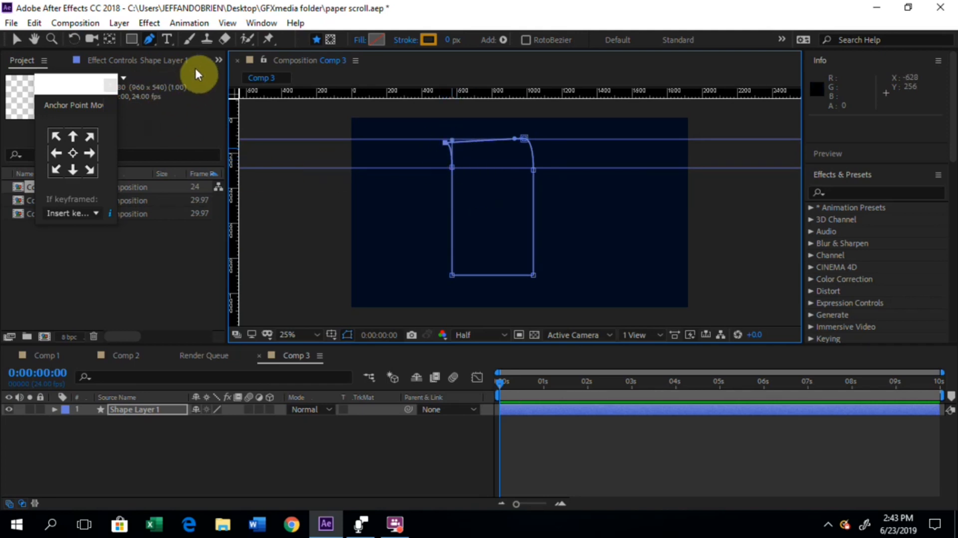
Step: Move the paper outline's upper-left vertex up onto the upper guide to level the top edge
click(15, 44)
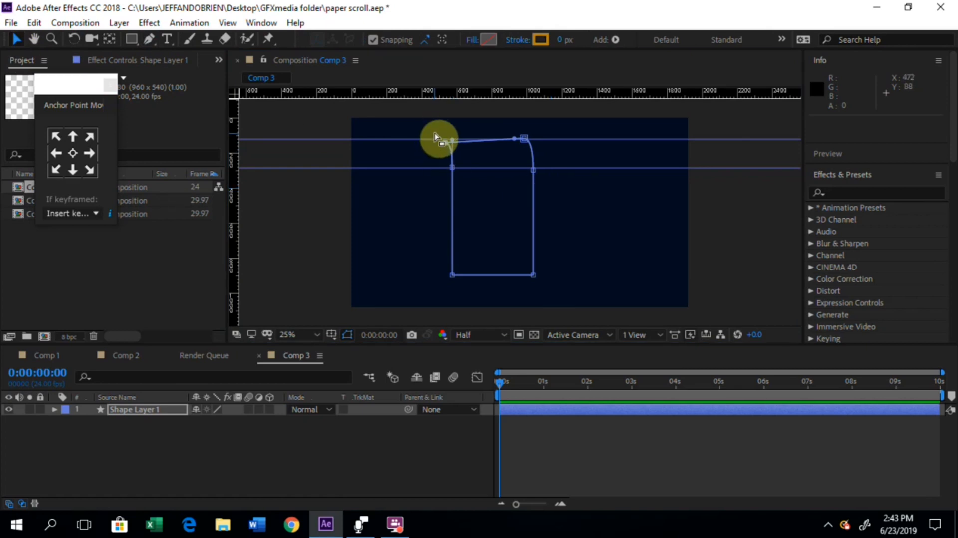
drag(432, 131, 457, 155)
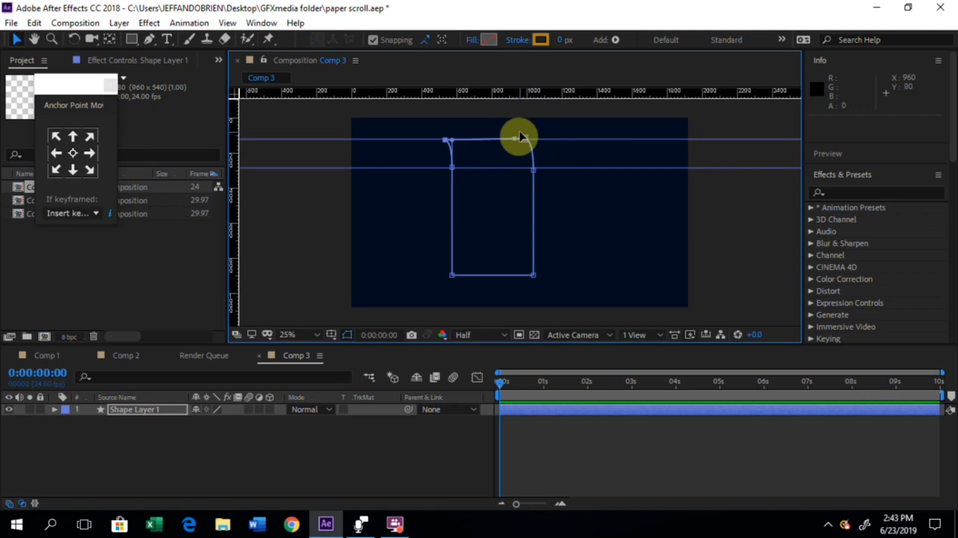
key(period)
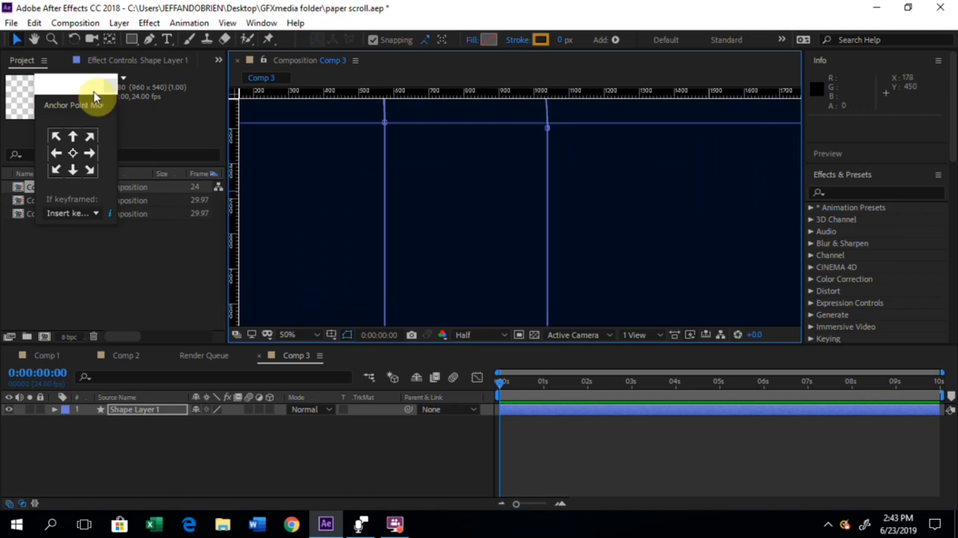
key(h)
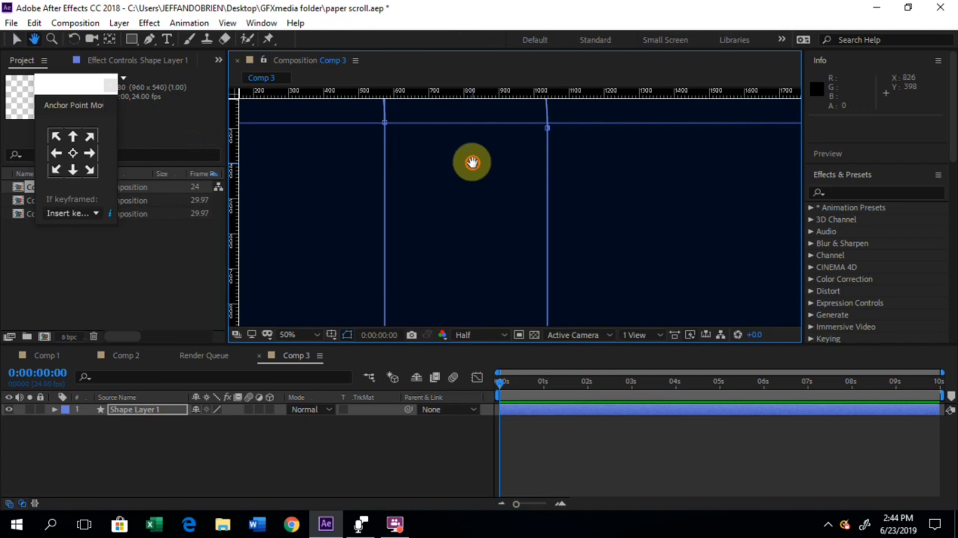
drag(471, 160, 474, 248)
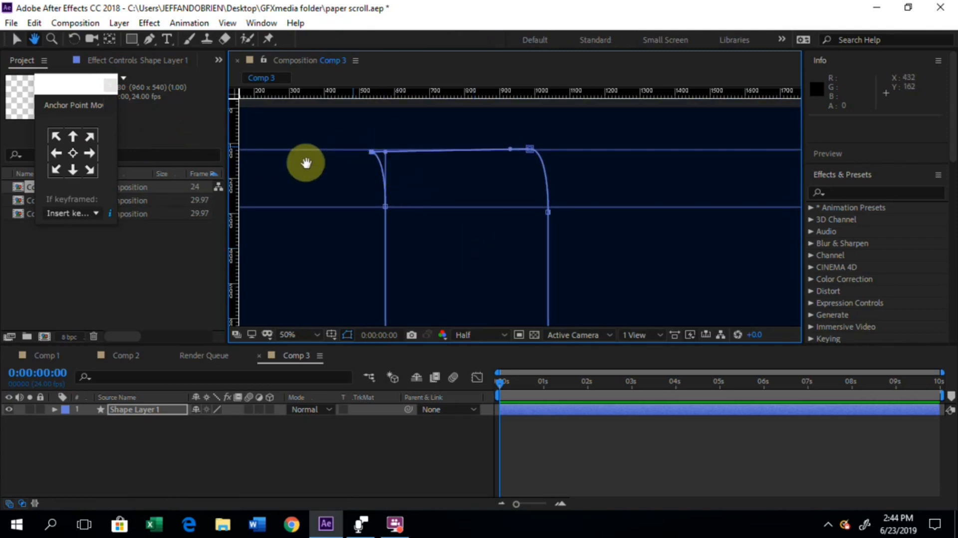
click(16, 40)
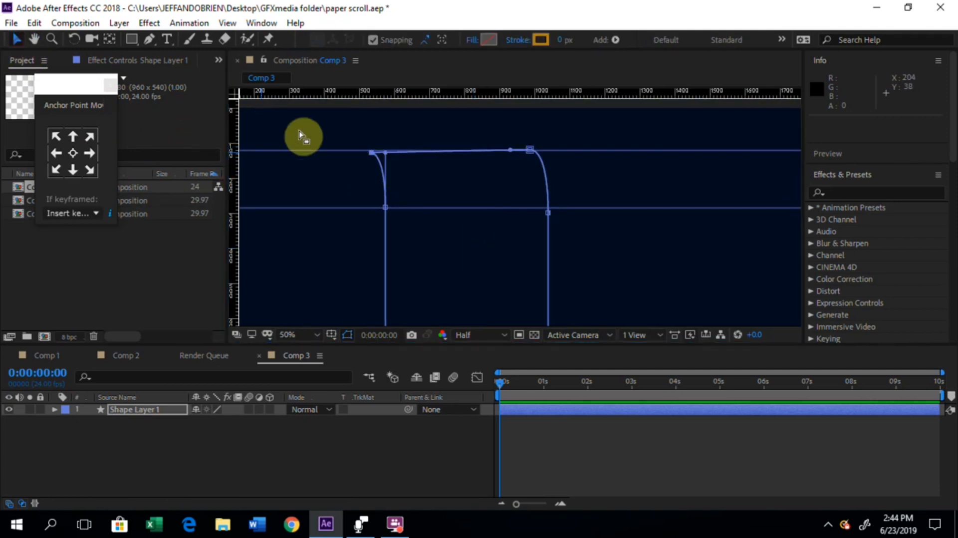
click(372, 152)
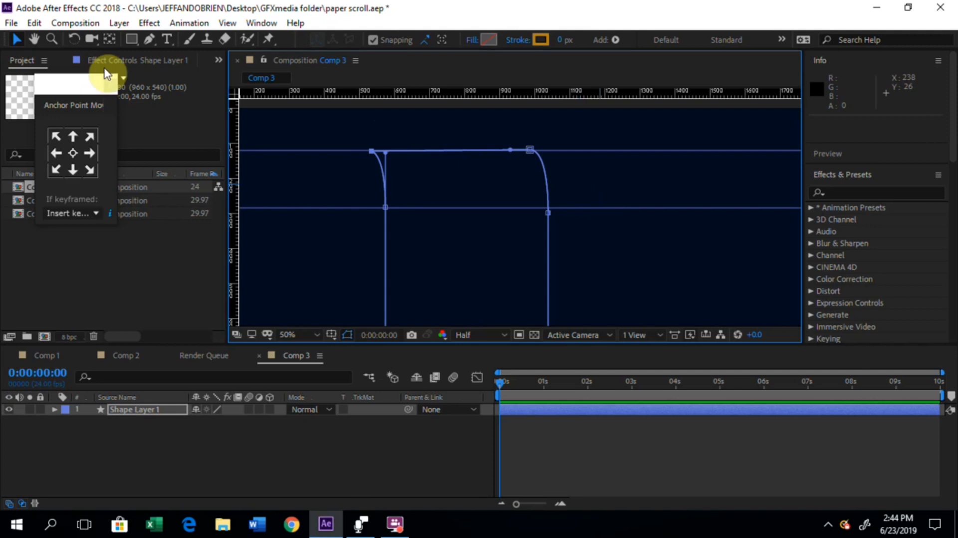
Step: Set the paper shape's fill colour to teal 03939C
click(600, 255)
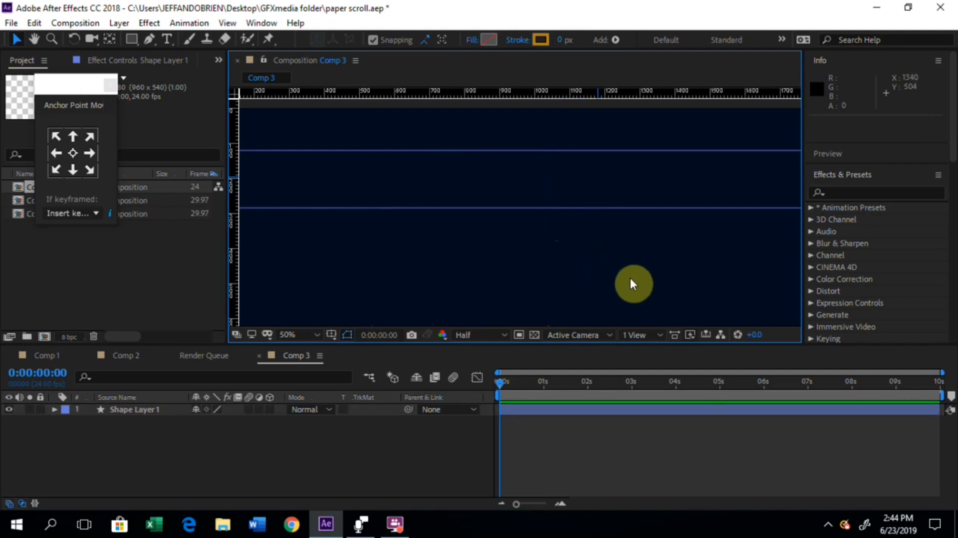
click(121, 413)
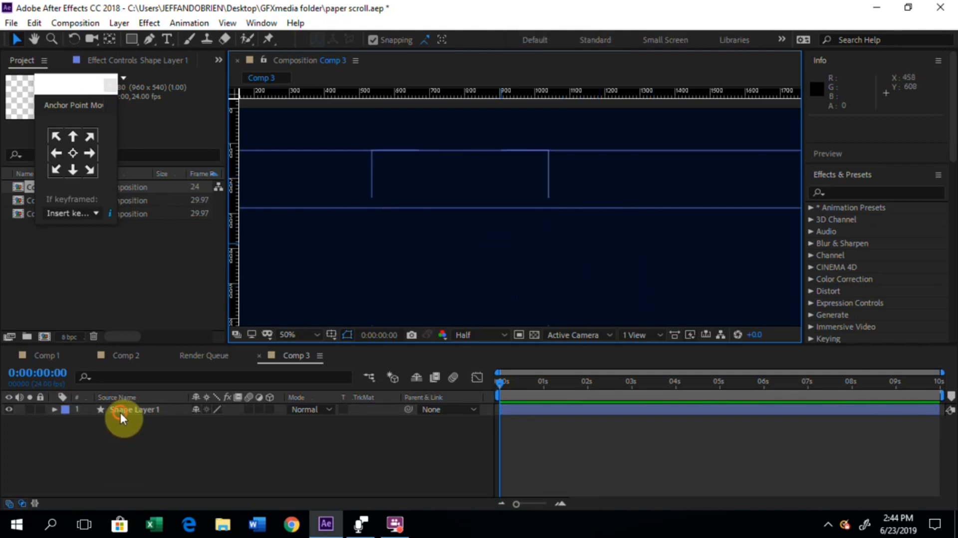
click(487, 44)
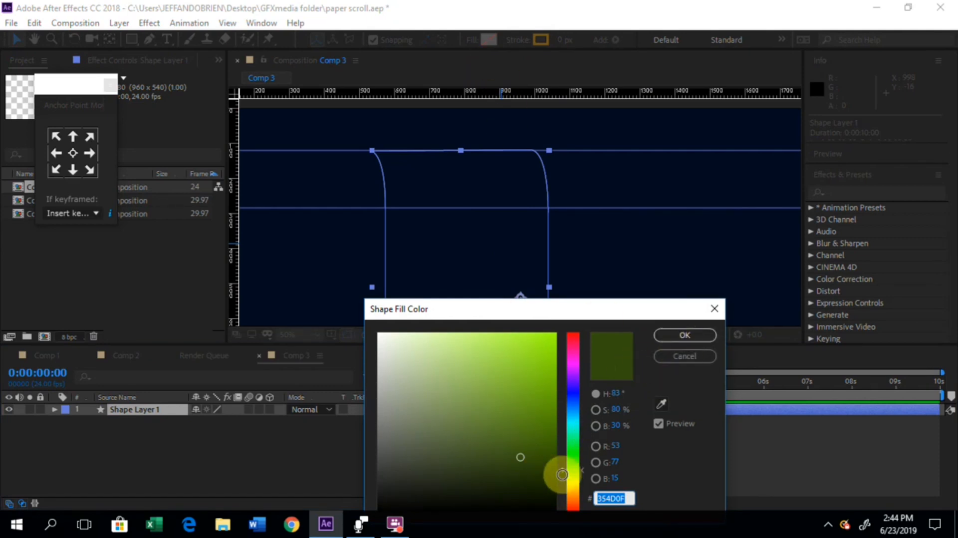
click(531, 489)
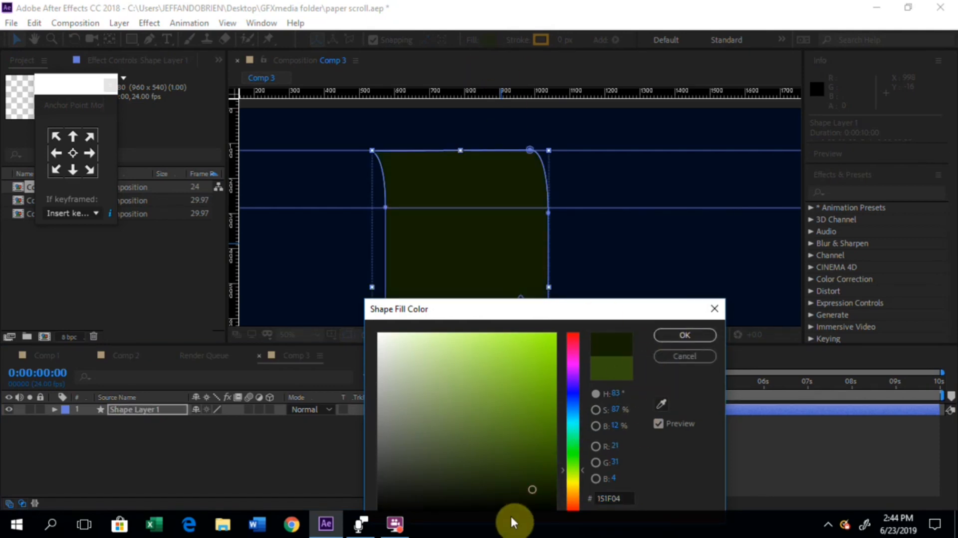
click(504, 499)
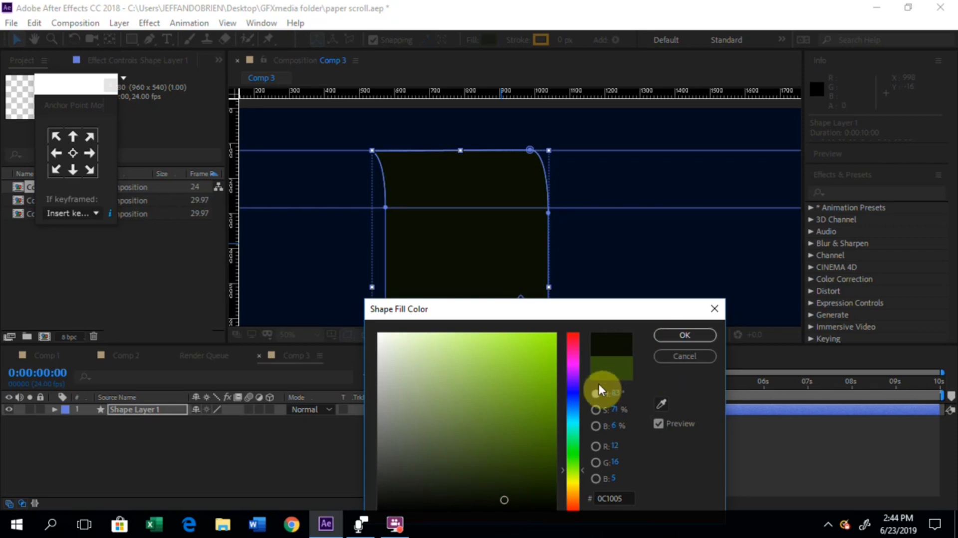
click(575, 405)
click(547, 479)
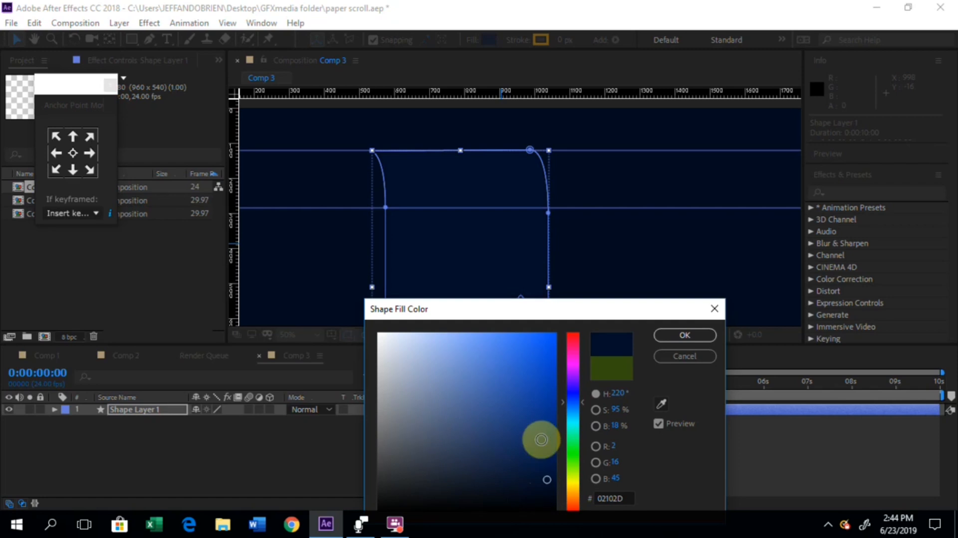
click(575, 420)
click(552, 401)
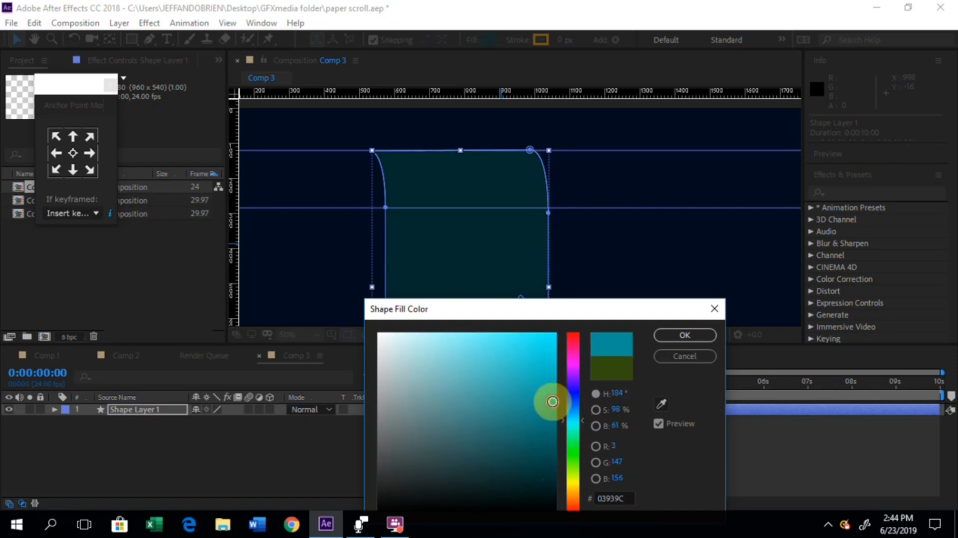
click(668, 335)
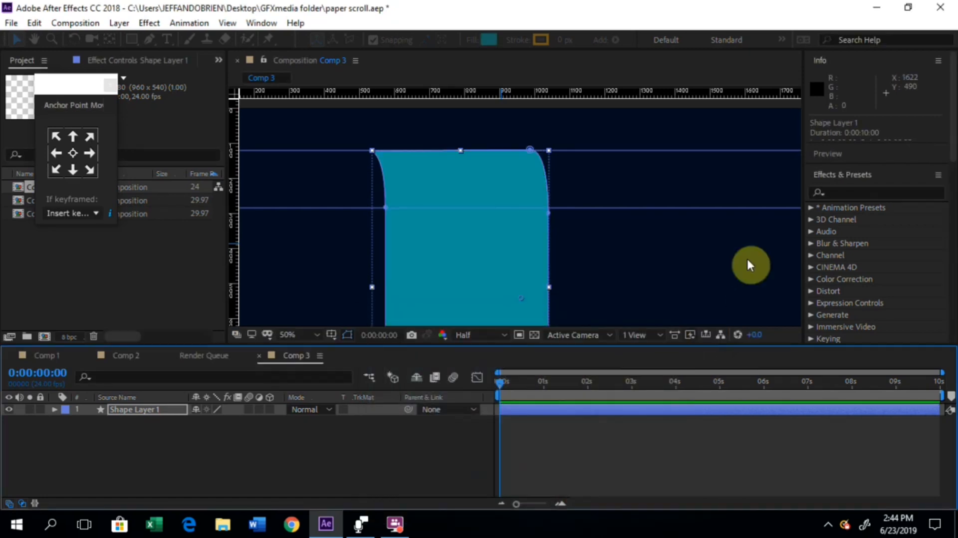
Step: Move the paper shape horizontally across the composition to position 1304, 540
key(comma)
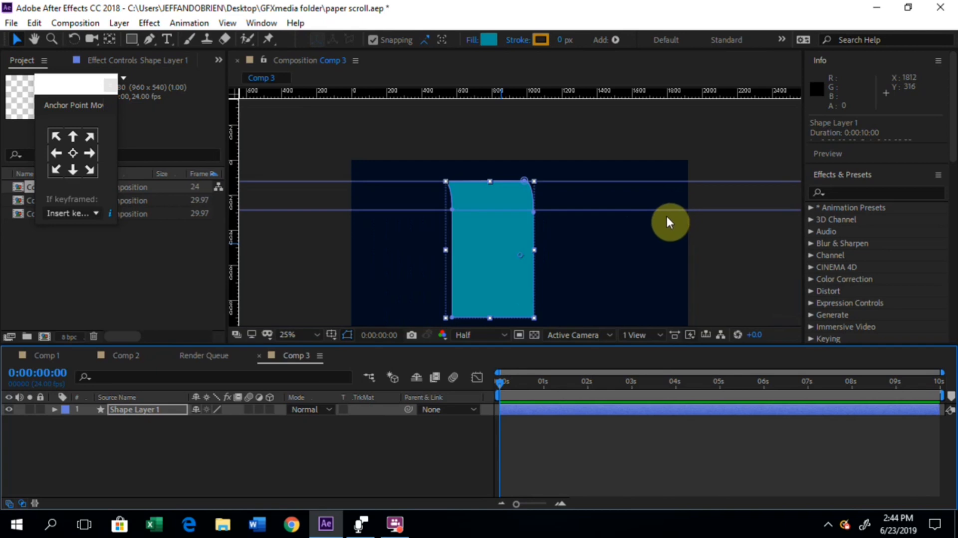
drag(505, 262, 566, 267)
click(711, 252)
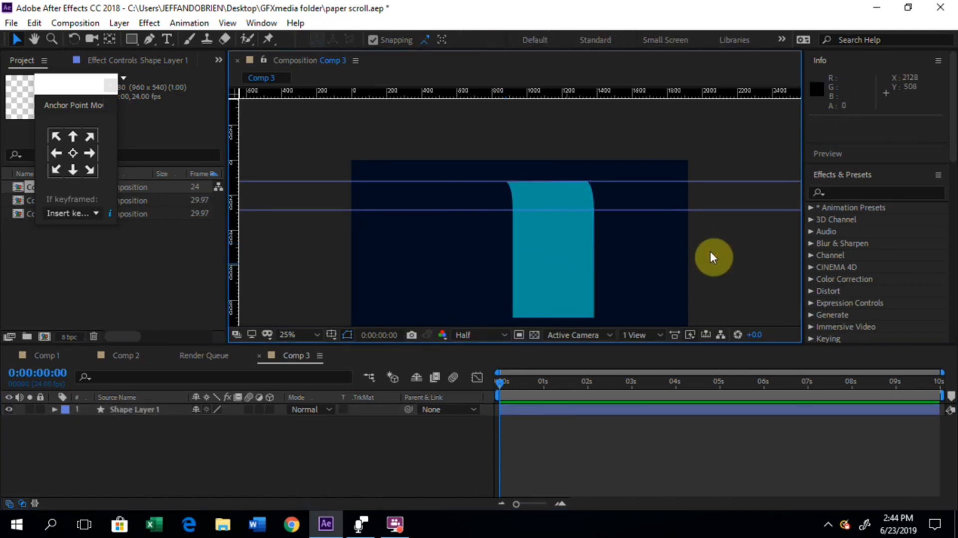
Step: Check the Position property of the paper's shape layer
click(136, 408)
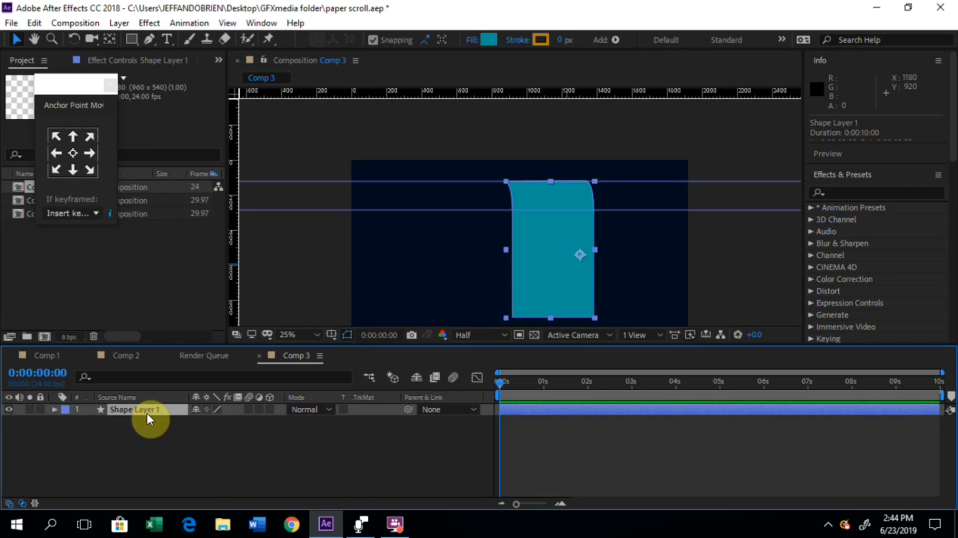
key(p)
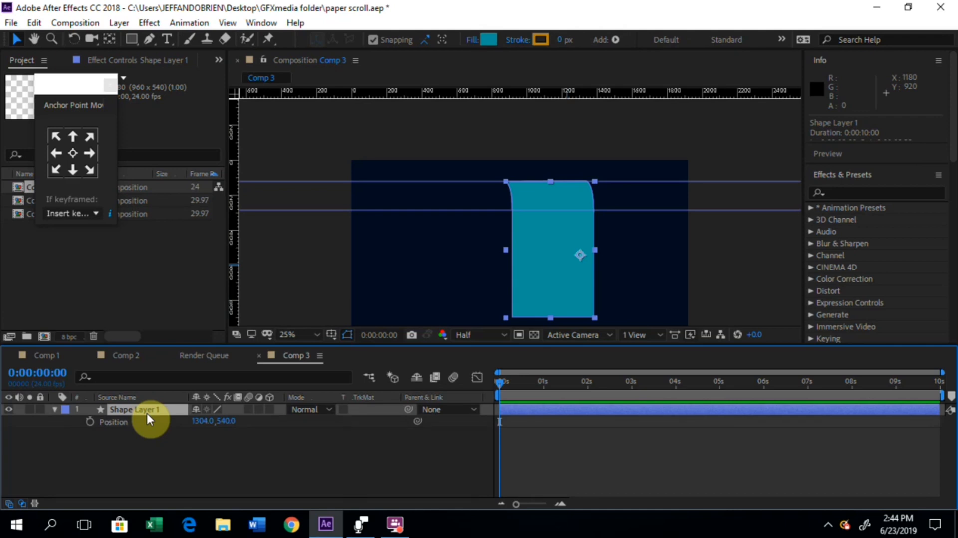
click(160, 457)
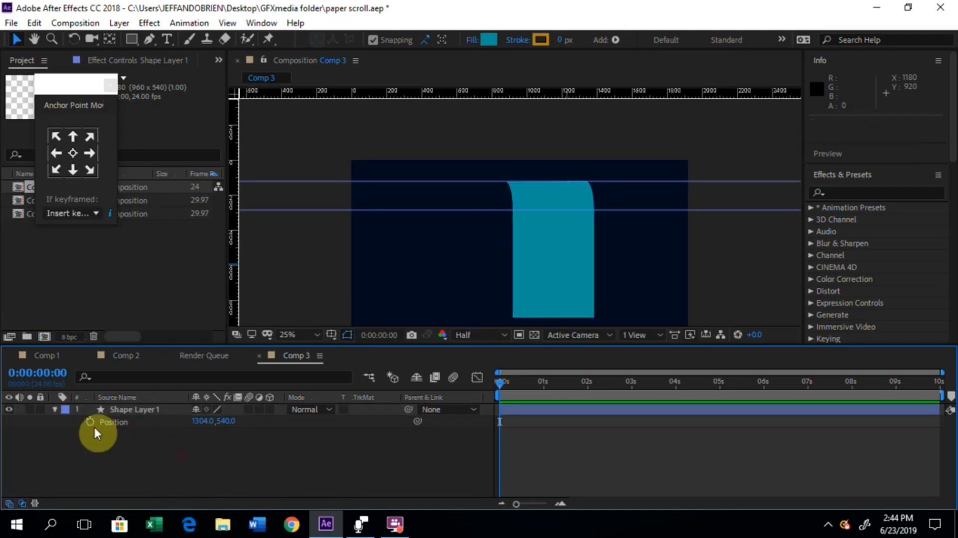
click(55, 409)
Step: Rename the paper's shape layer to "Front matte"
click(120, 411)
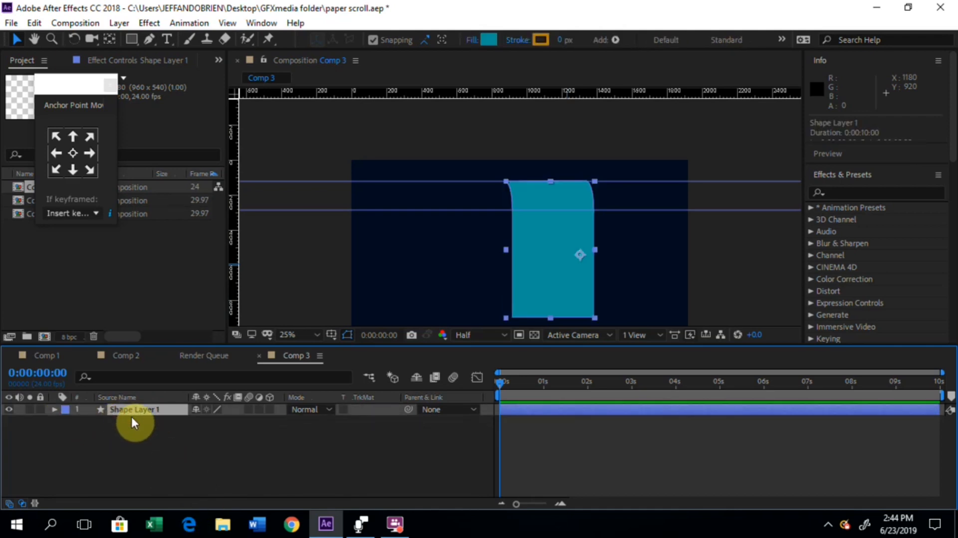
key(Return)
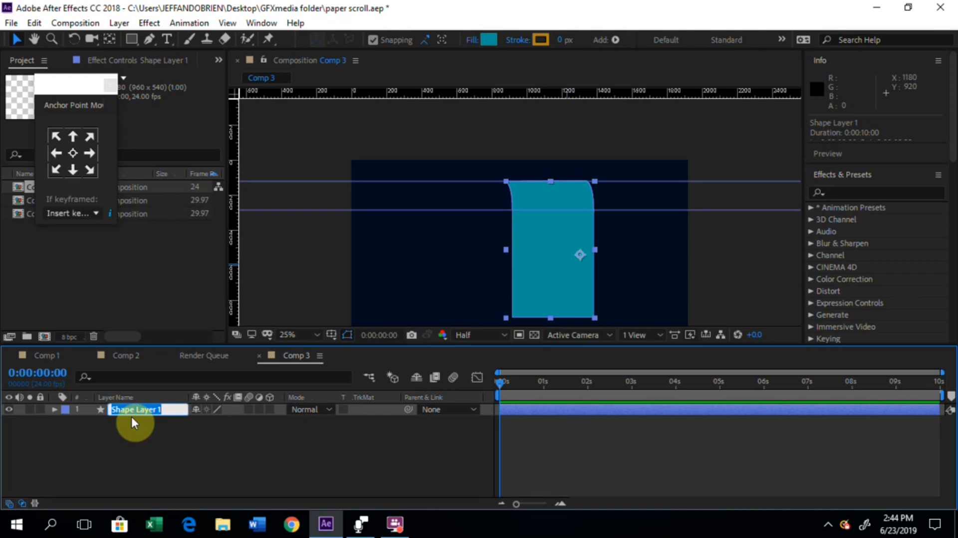
text(Front)
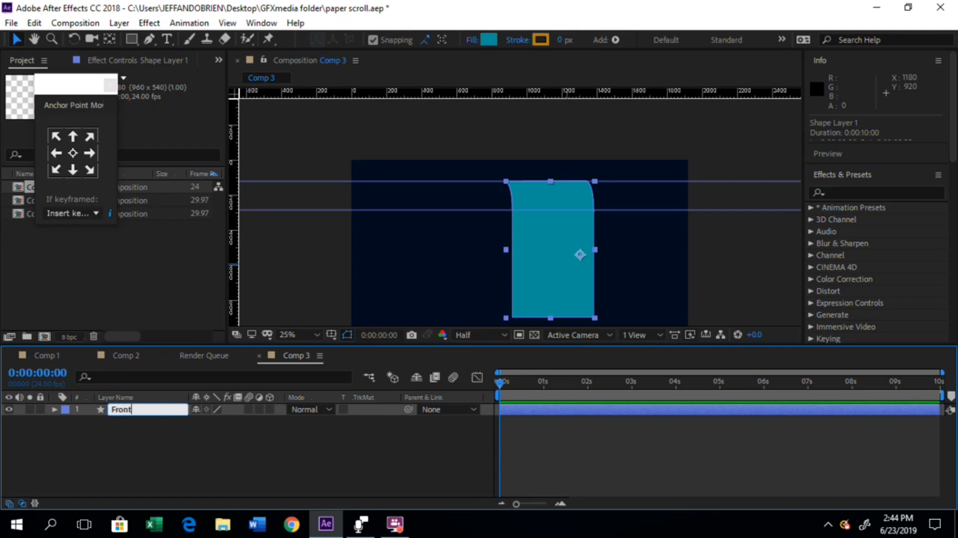
text( matte)
click(146, 425)
Step: Move the Front matte paper slightly further right to position 1384, 540
click(149, 411)
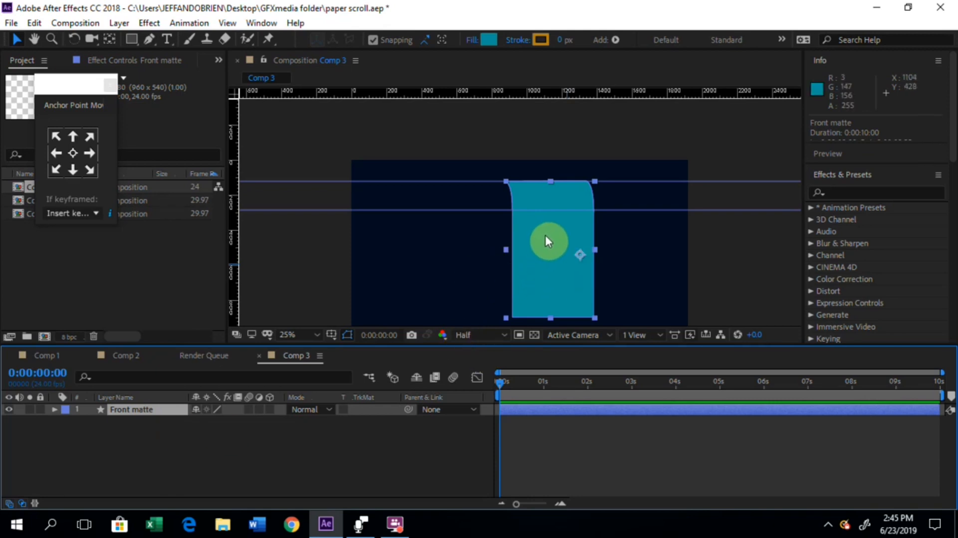
mouse_move(545, 239)
mouse_down()
mouse_move(521, 239)
mouse_move(559, 248)
mouse_move(557, 234)
mouse_up()
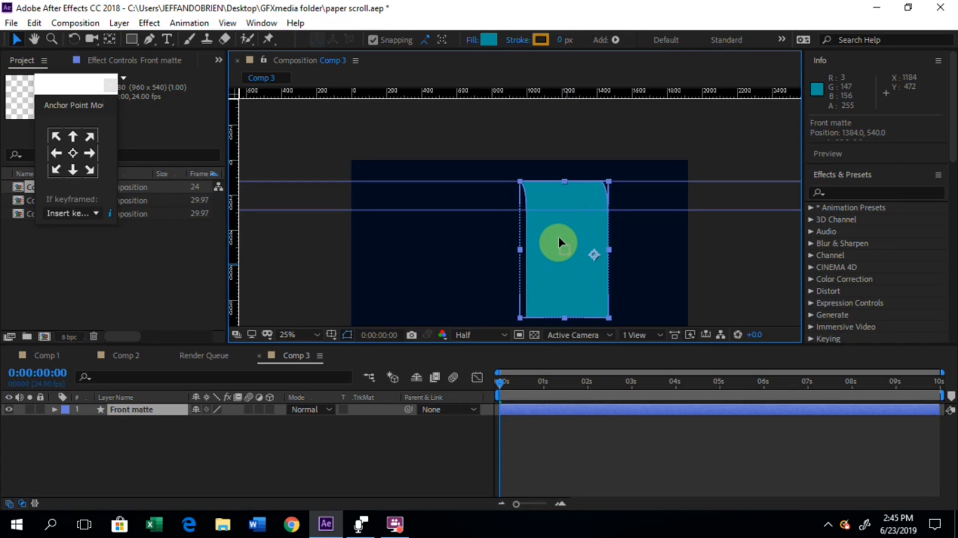
click(151, 427)
Step: Duplicate the Front matte layer and place the copy beneath the original in the layer order
click(147, 410)
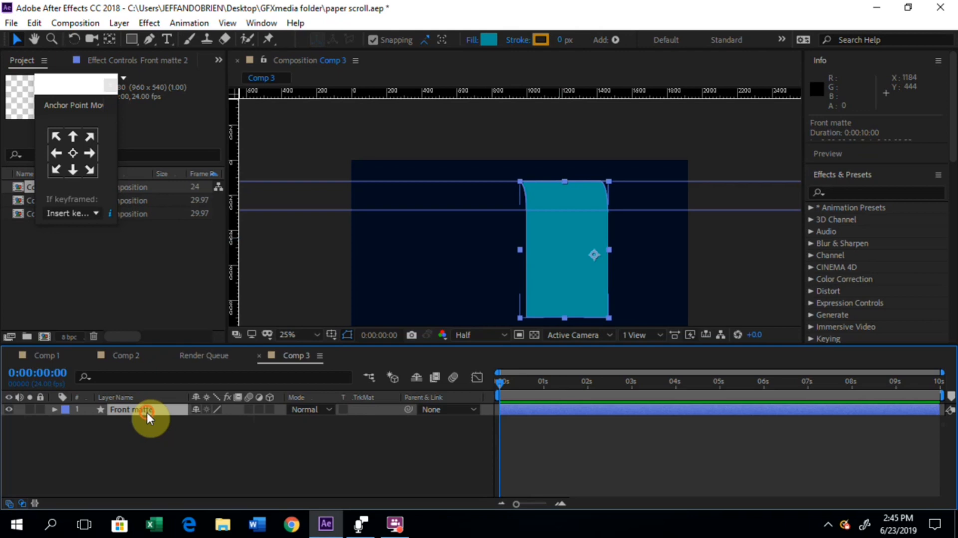
key(ctrl+d)
drag(151, 412, 151, 435)
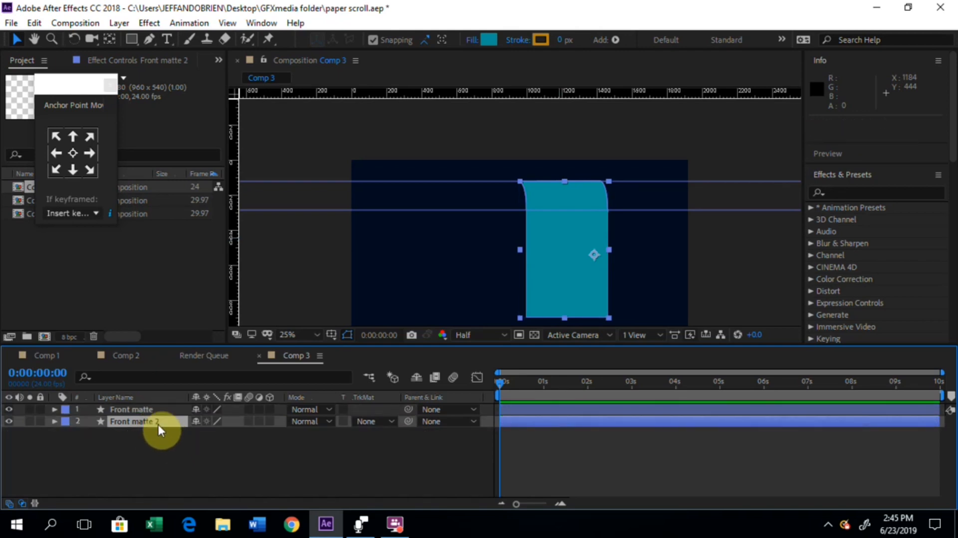
Step: Rename the duplicated lower layer to "Back matte"
key(Return)
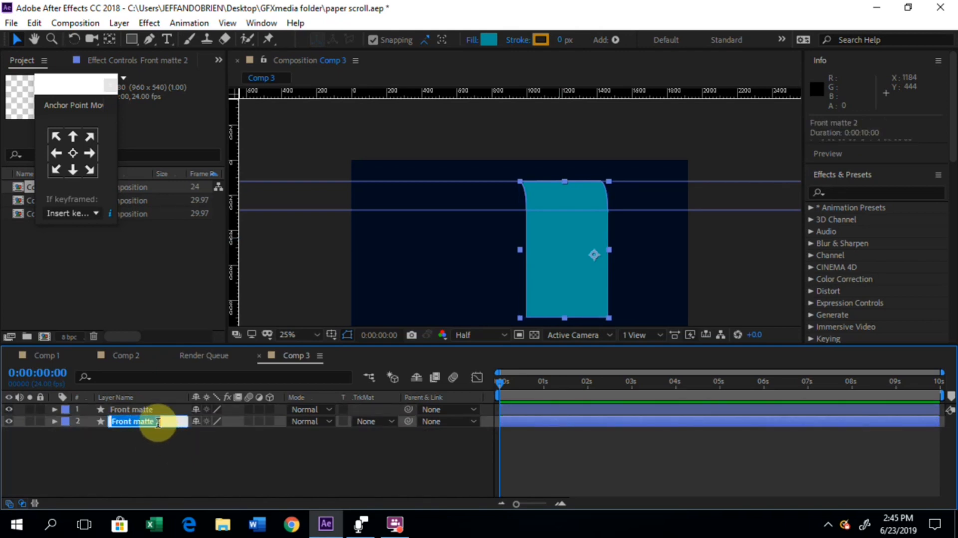
text(Bott)
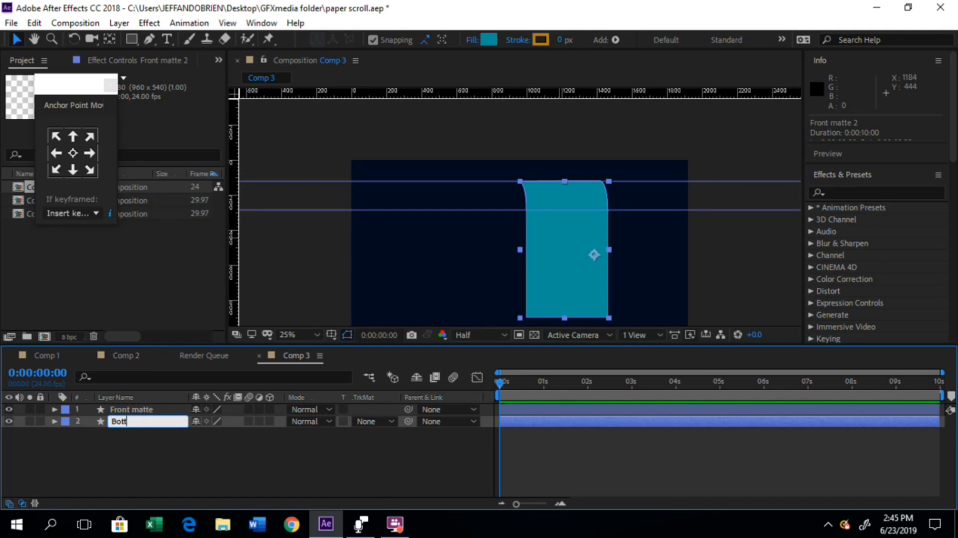
key(BackSpace)
key(BackSpace)
text(k matt)
click(380, 462)
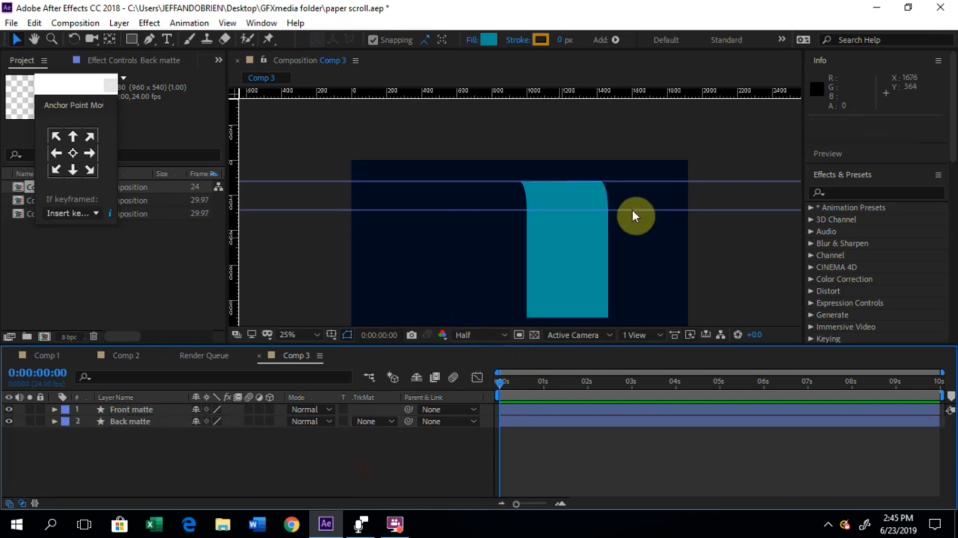
Step: Centre the anchor points of the Front matte and Back matte layers with the Anchor Point Mover
click(580, 229)
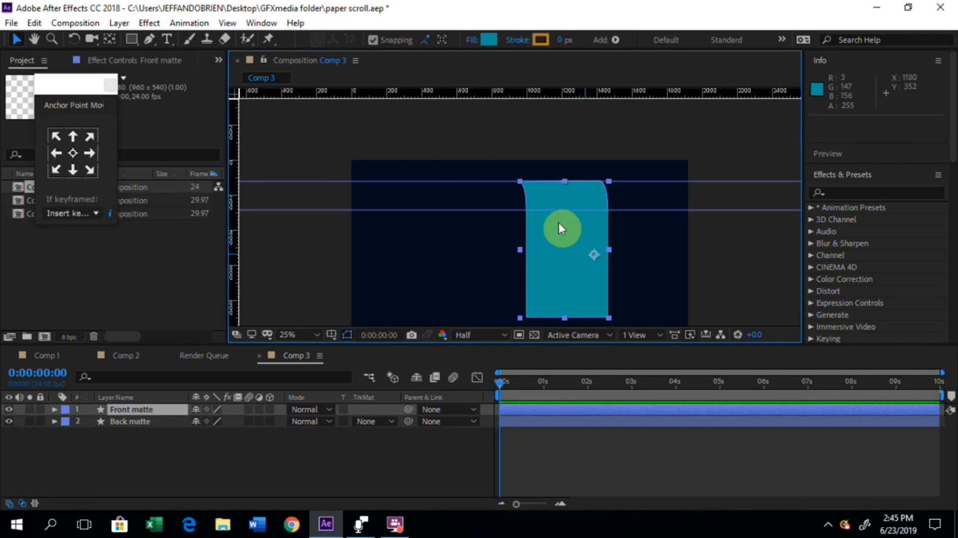
drag(68, 95, 253, 100)
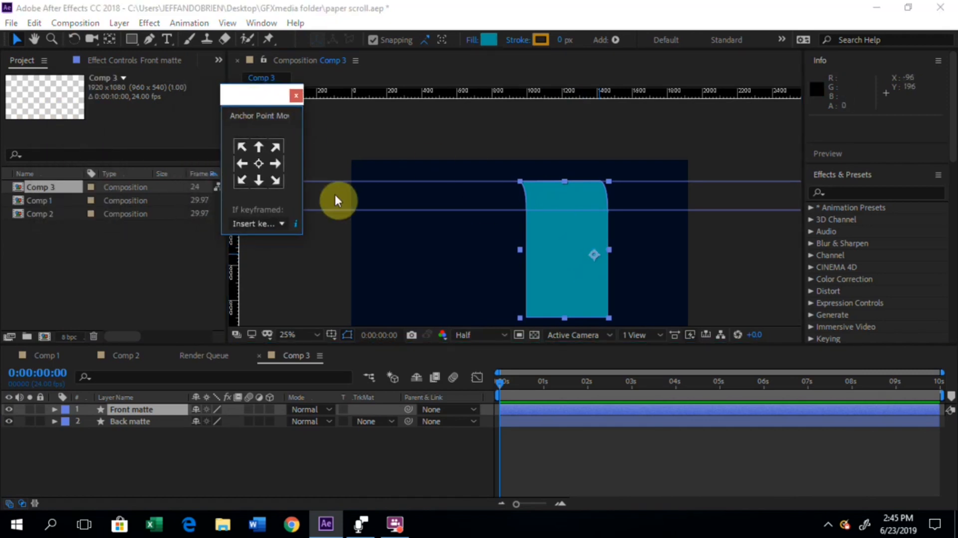
click(258, 164)
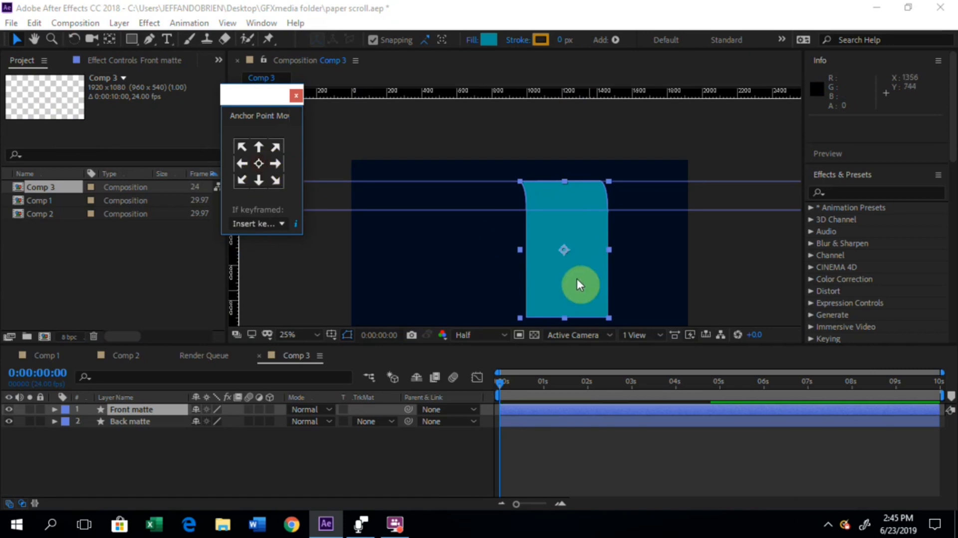
click(147, 421)
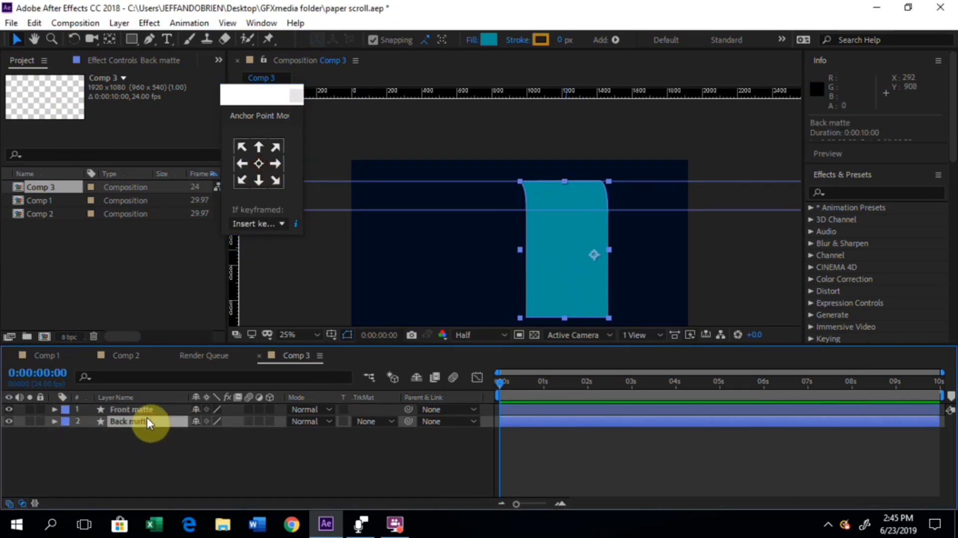
click(259, 164)
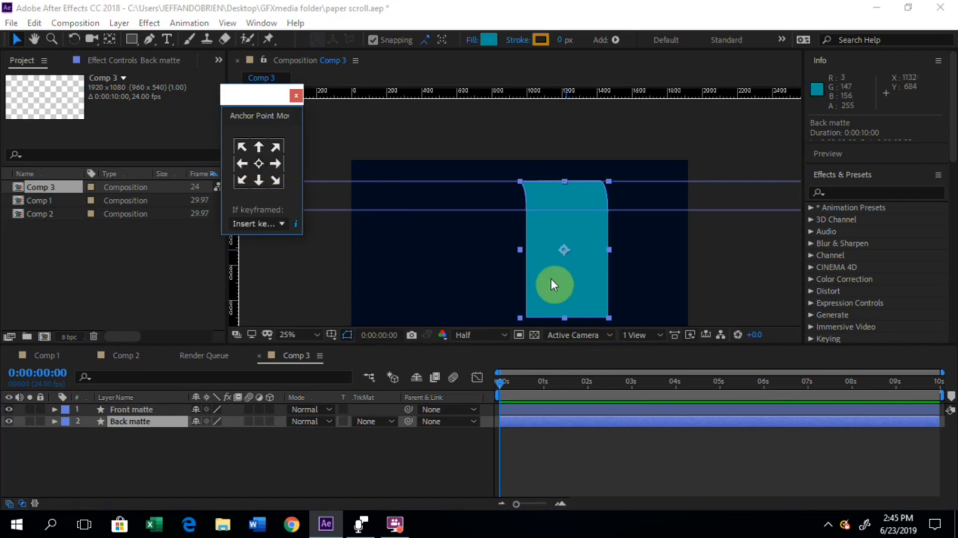
drag(261, 94, 283, 107)
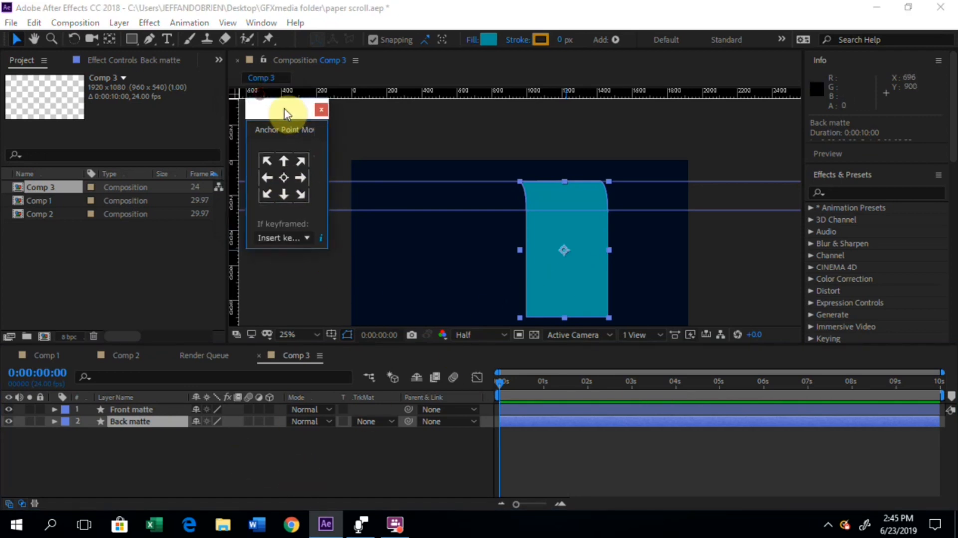
click(752, 259)
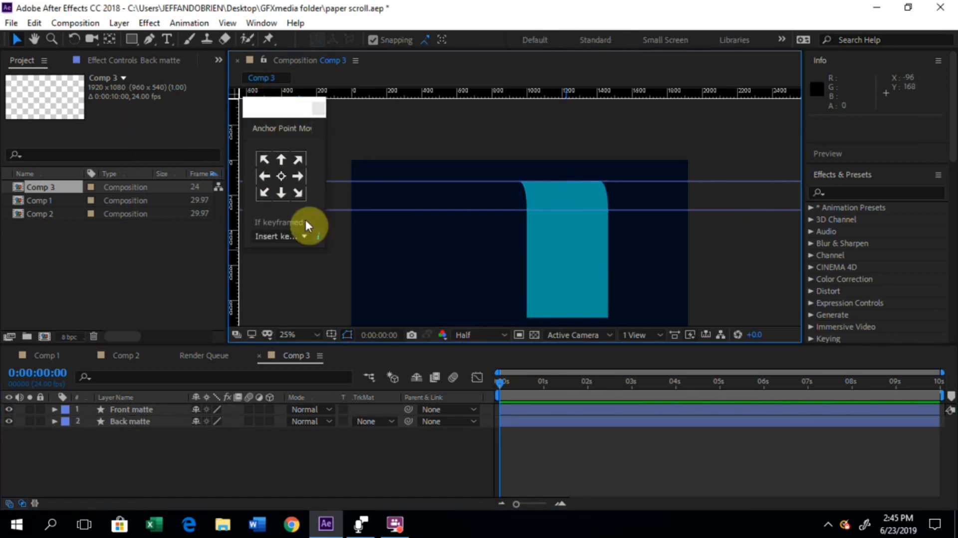
Step: Flip the Back matte layer horizontally and move it left to position 1044, 510
key(space)
drag(518, 246, 513, 210)
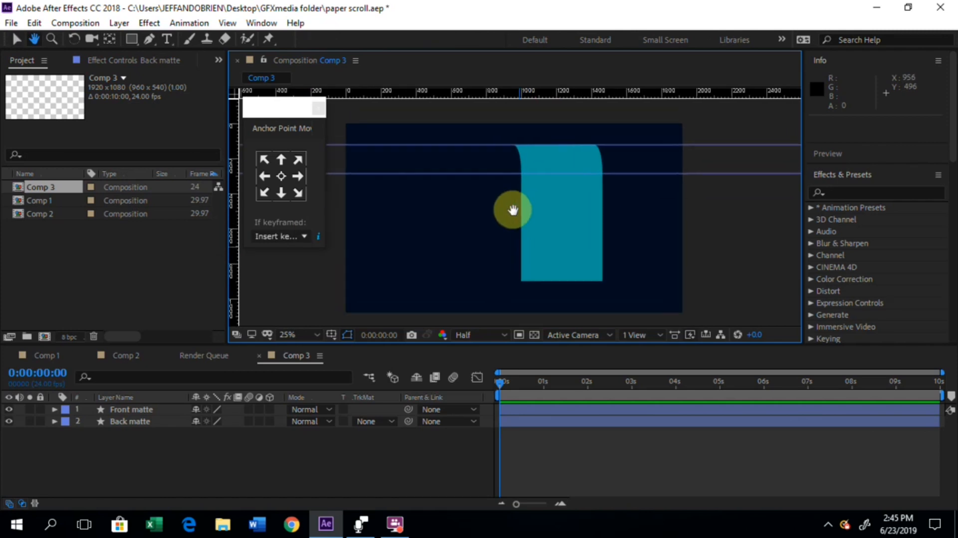
click(215, 451)
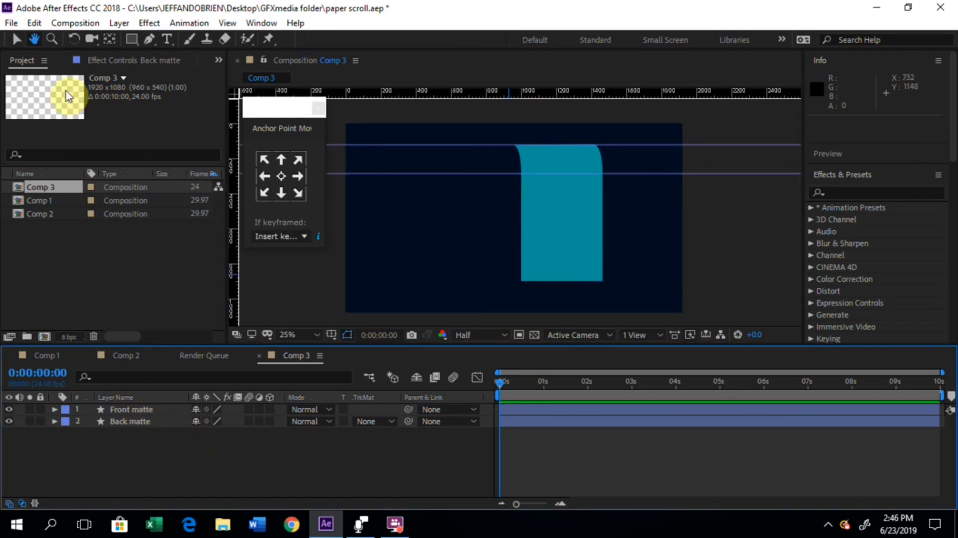
click(14, 41)
click(125, 423)
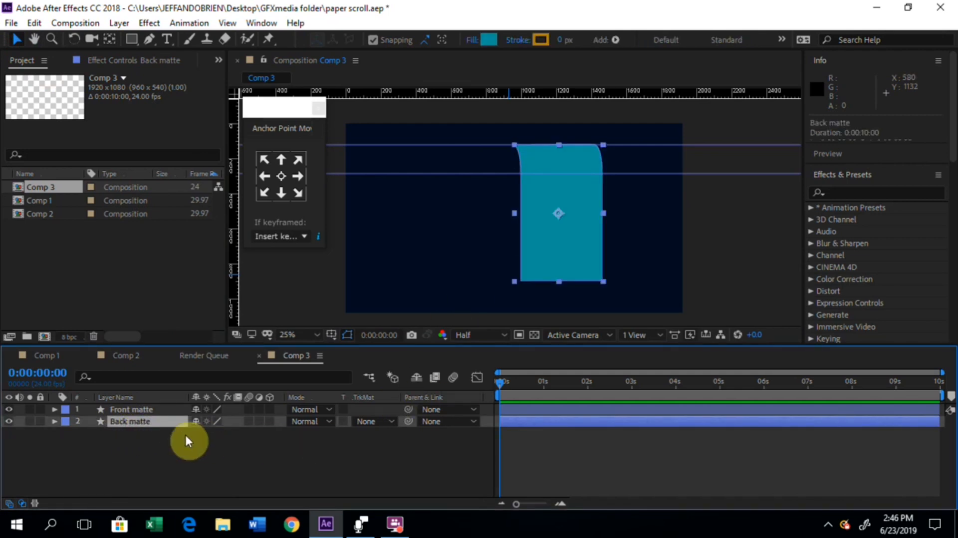
right_click(169, 422)
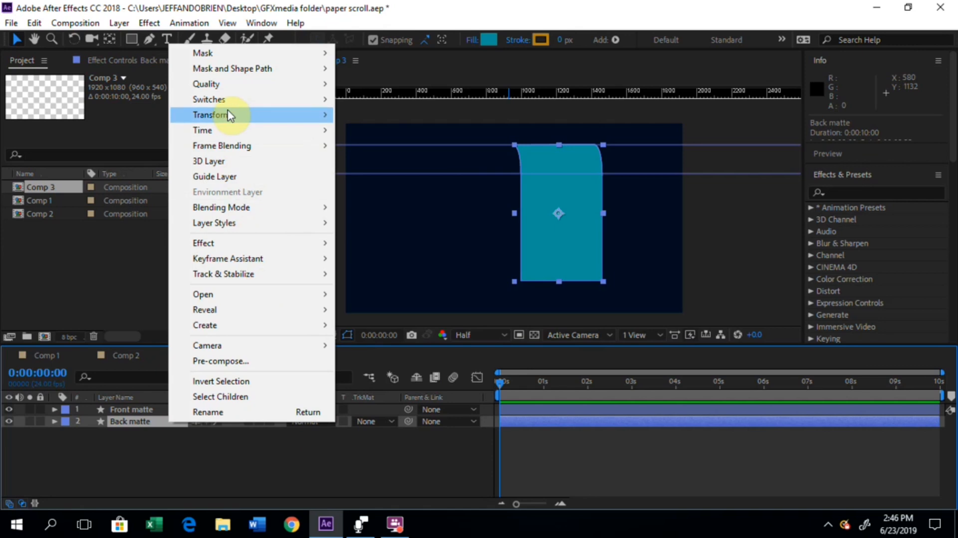
mouse_move(229, 114)
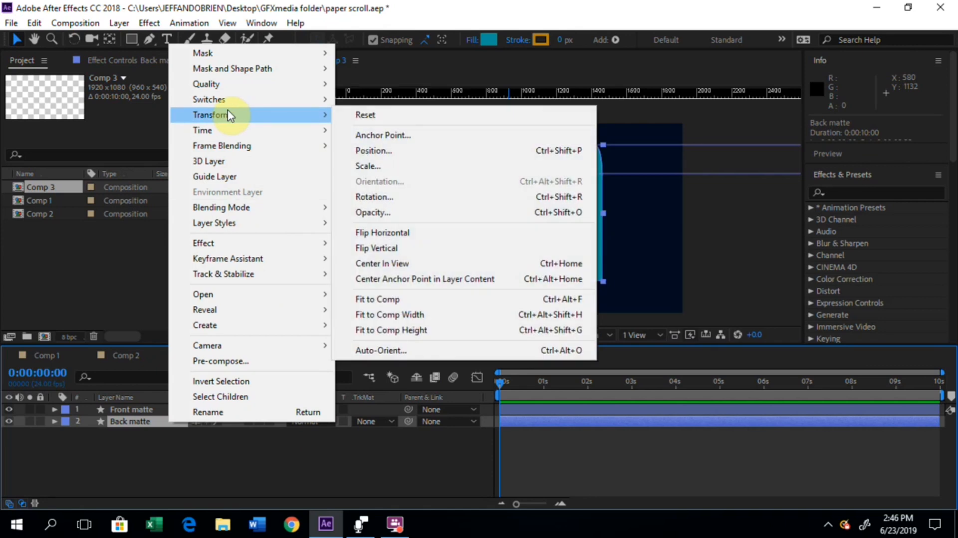
click(392, 233)
drag(555, 224, 524, 227)
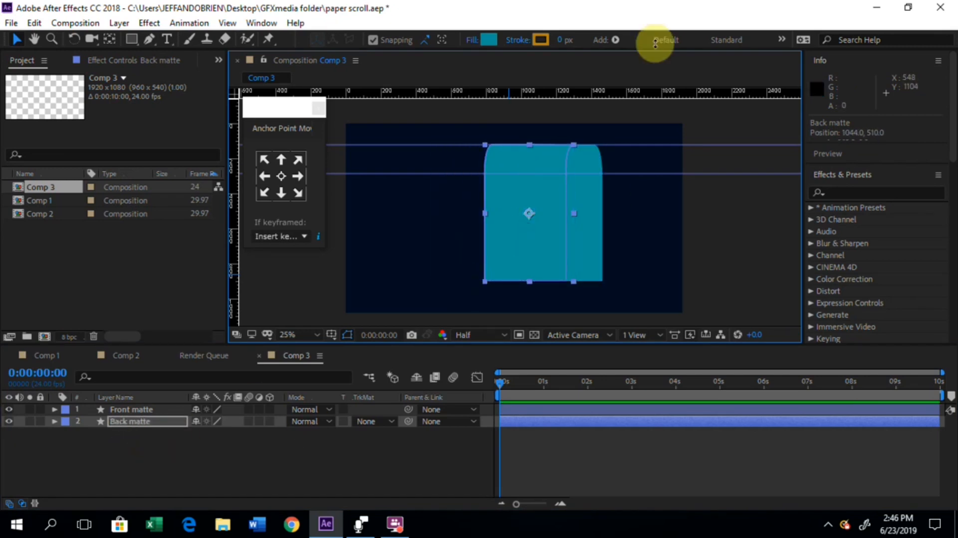
Step: Change the fill colour of the Back matte shape to dark grey 2C2F2B
click(490, 40)
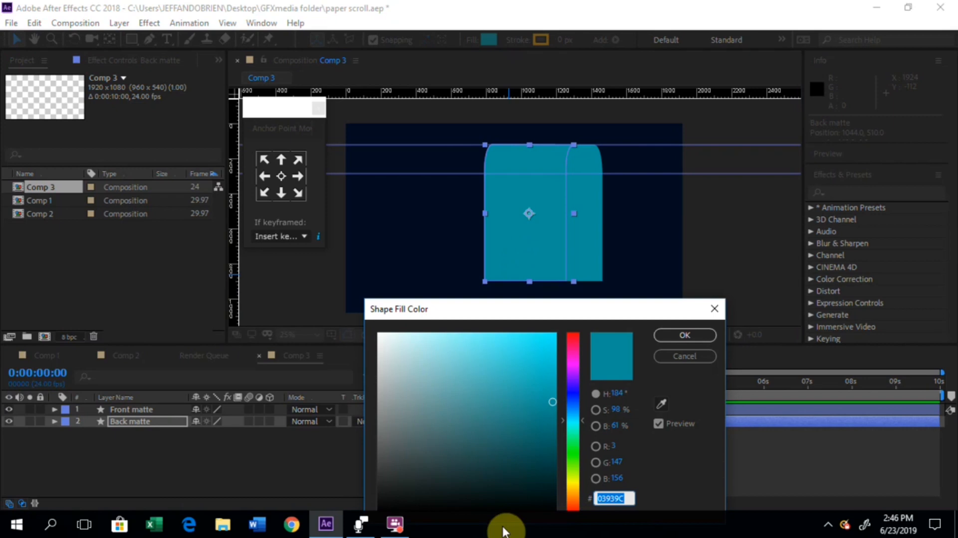
click(576, 458)
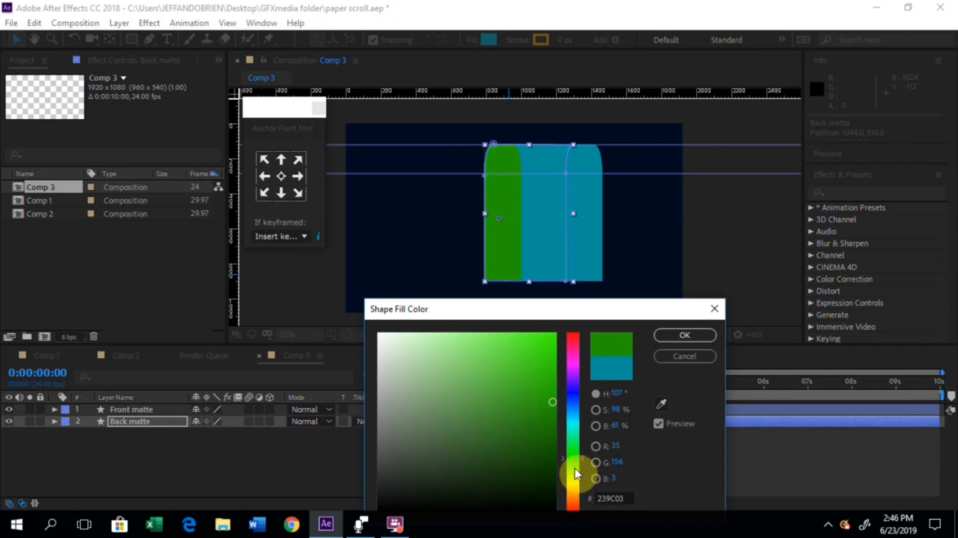
click(542, 484)
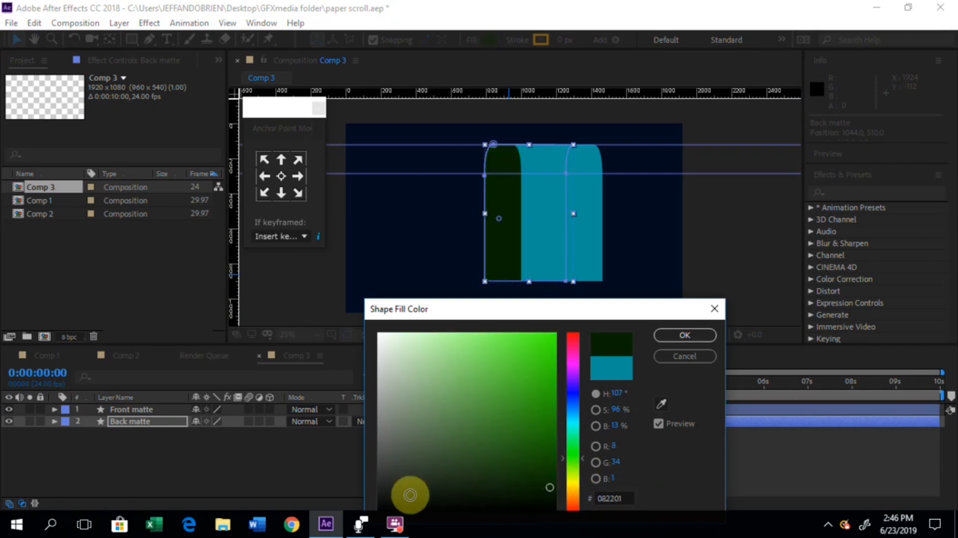
click(389, 478)
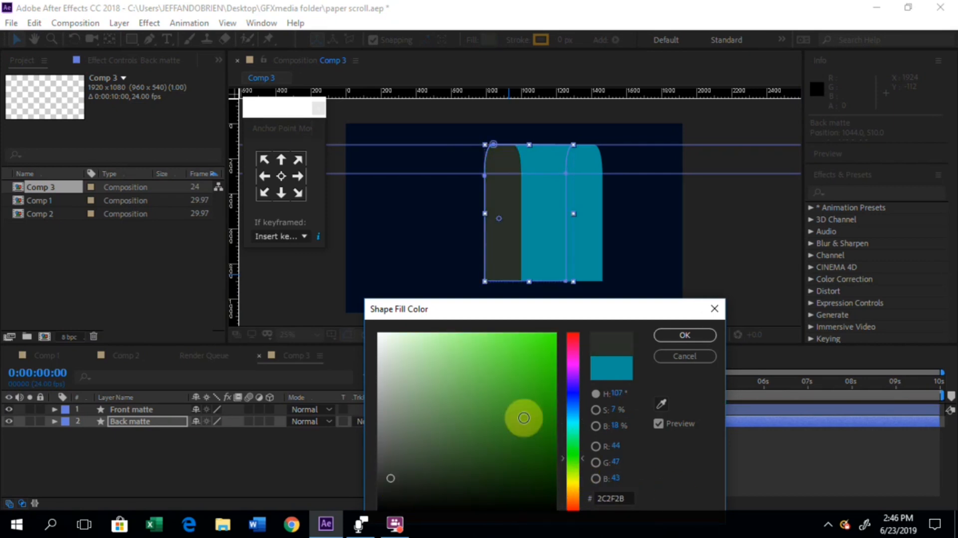
click(684, 335)
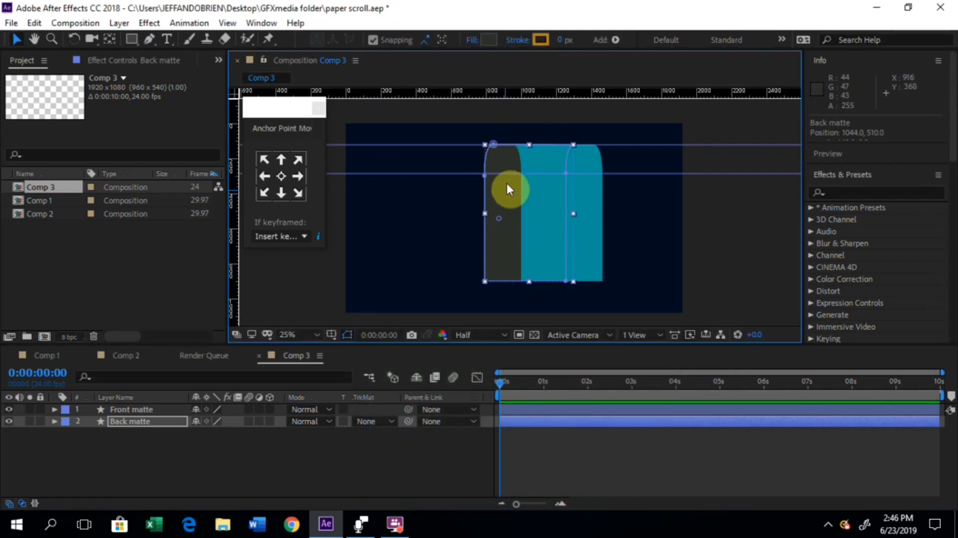
Step: Nudge the Back matte layer right towards the Front matte, to position 1126, 510
key(h)
drag(567, 205, 562, 239)
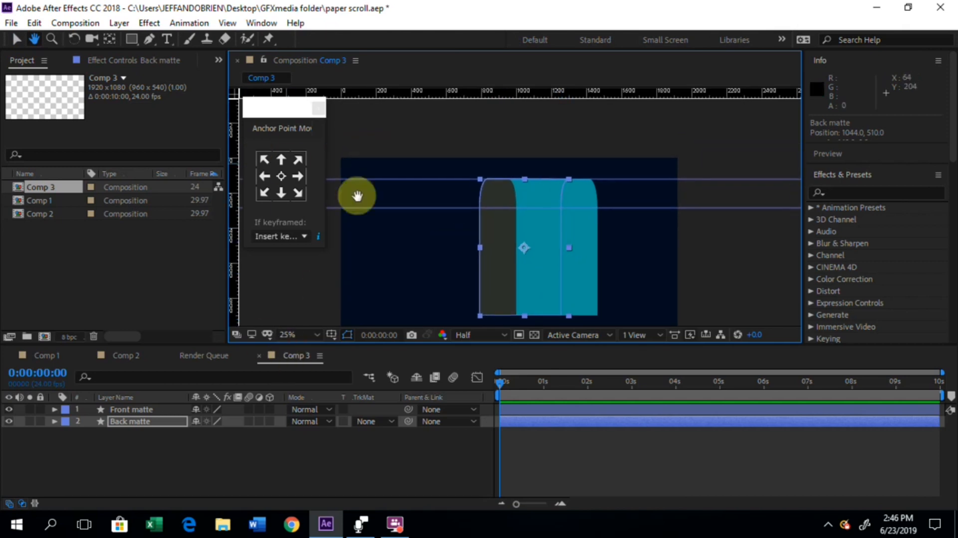
click(15, 43)
click(13, 42)
scroll(573, 268, up, 2)
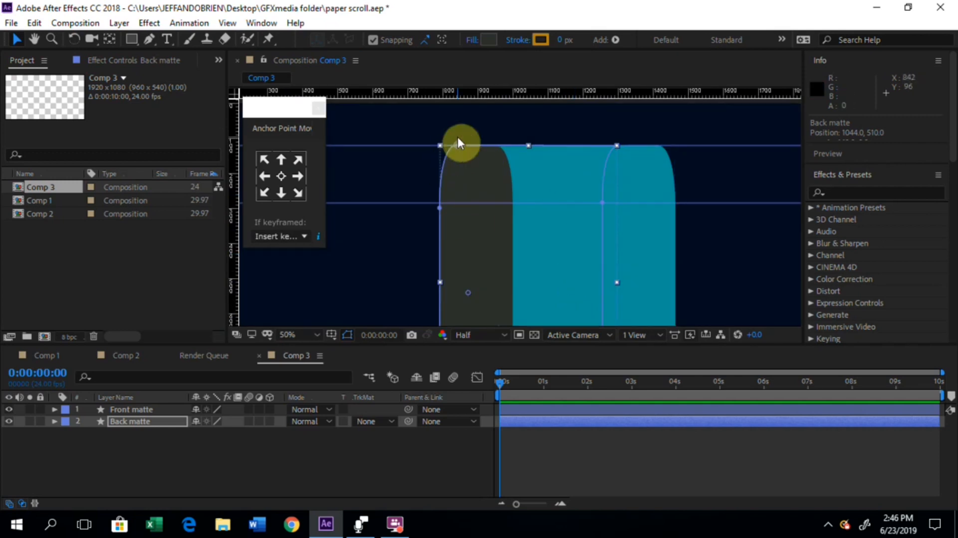
click(394, 197)
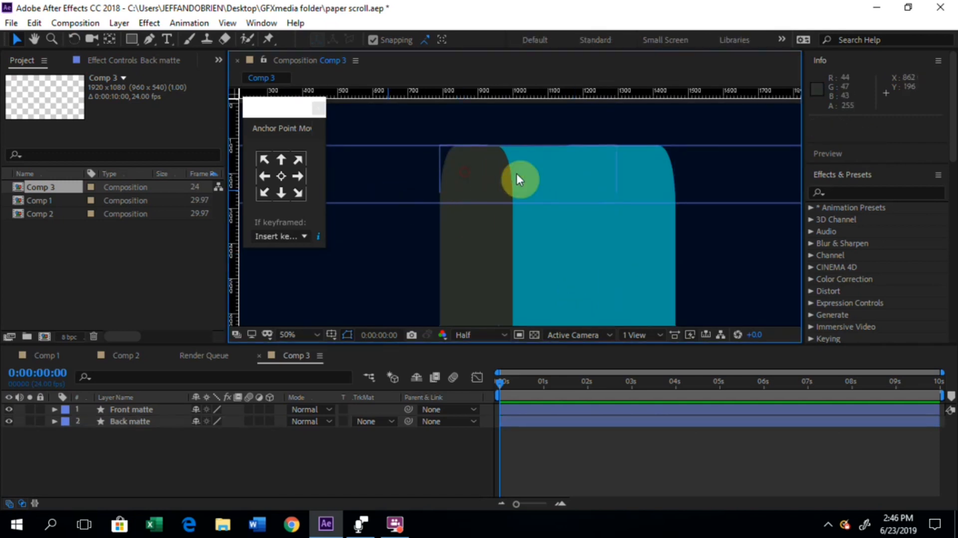
click(620, 181)
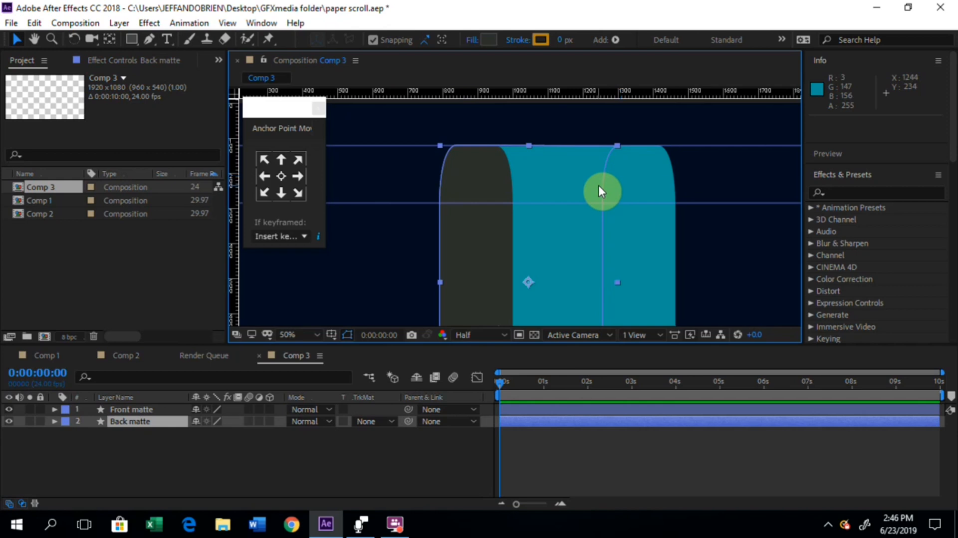
key(Right)
key(Right)
key(Right)
key(Right)
key(Right)
key(Right)
key(Right)
key(Right)
key(Right)
key(Right)
key(Right)
key(Right)
key(Right)
key(Right)
key(Right)
key(Right)
key(Right)
key(Right)
key(Right)
key(Right)
key(Right)
key(Right)
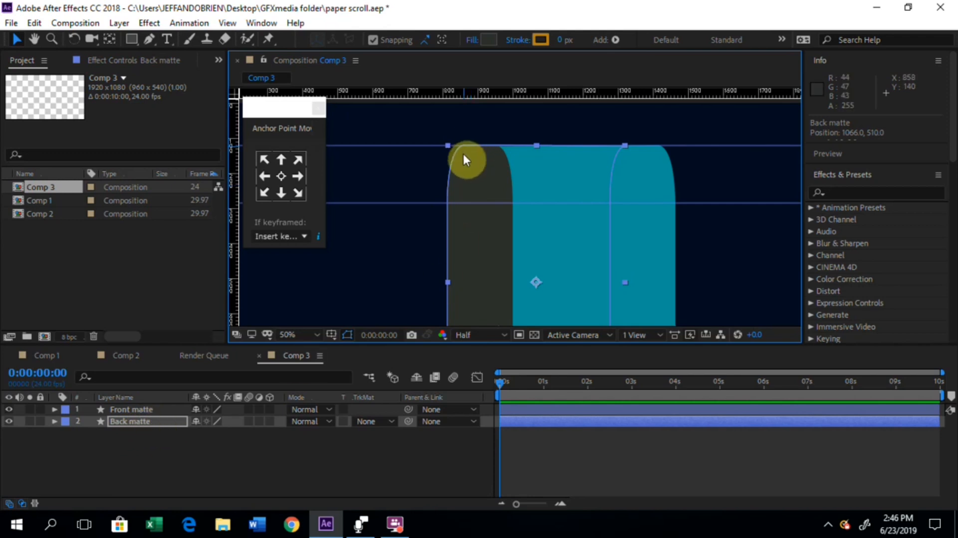
key(Right)
key(Right)
key(Right)
key(Right)
key(Right)
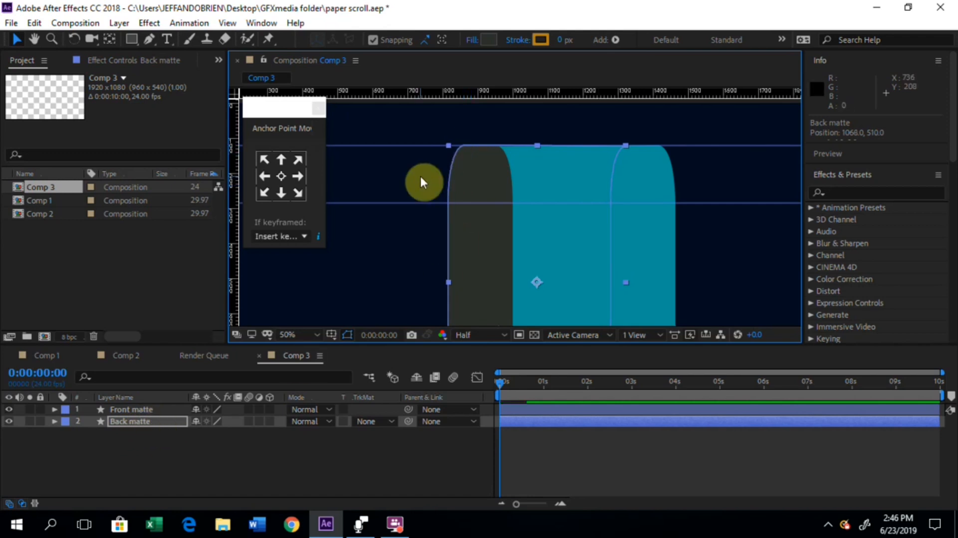
key(Right)
key(Right)
key(Right)
key(Right)
key(Right)
key(Right)
key(Right)
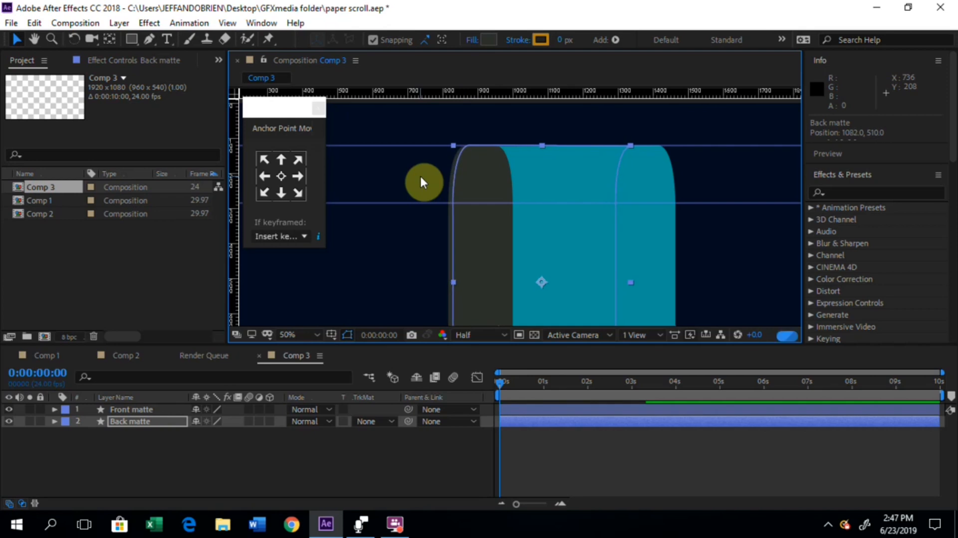
key(Right)
key(Right)
key(Right)
key(Right)
key(Right)
key(Right)
key(Right)
key(Right)
key(Right)
key(Right)
key(Right)
key(Right)
key(Right)
key(Right)
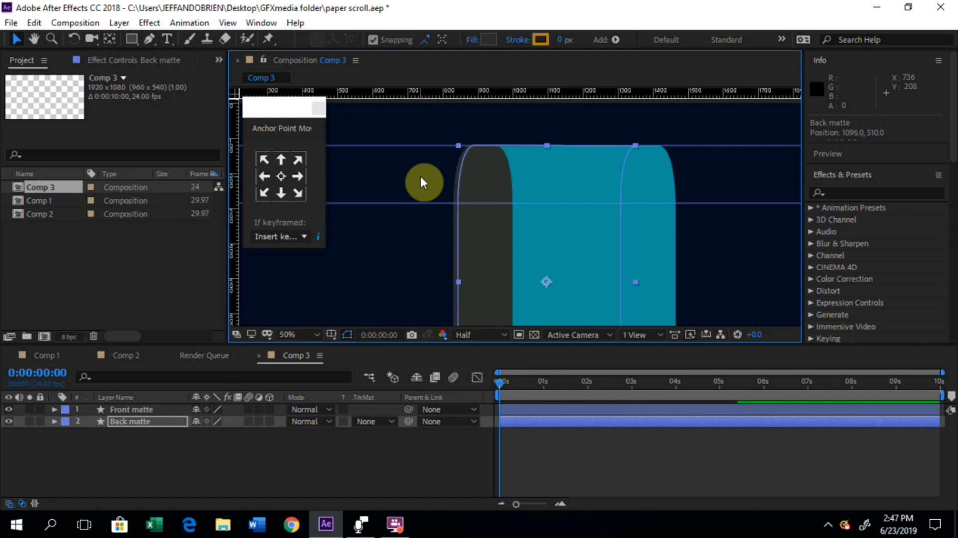
key(Right)
key(Right)
key(Right)
key(Right)
key(Right)
key(Right)
key(Right)
key(Right)
key(Right)
key(Right)
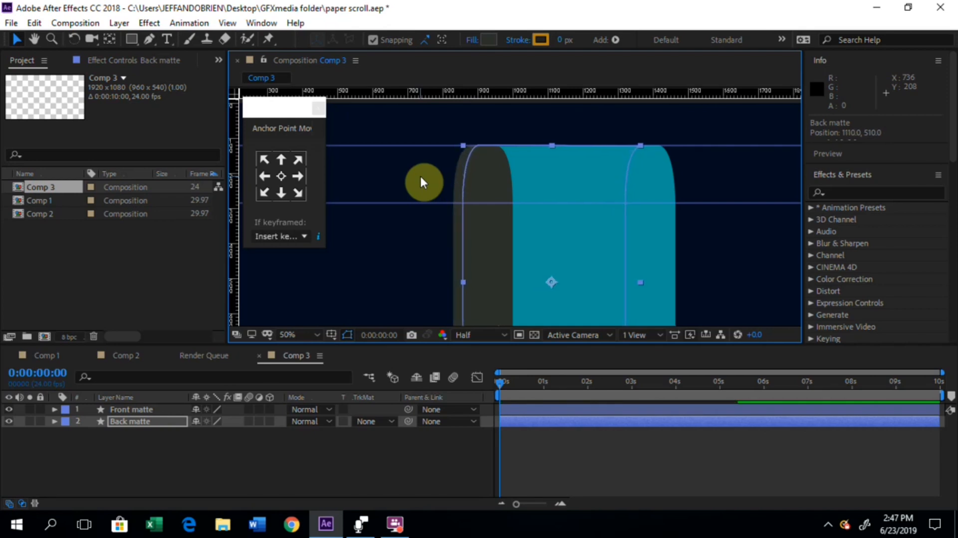
key(Right)
key(Right)
key(Right)
key(Right)
key(Right)
key(Right)
key(Right)
key(Right)
key(Right)
key(Right)
key(Right)
key(Right)
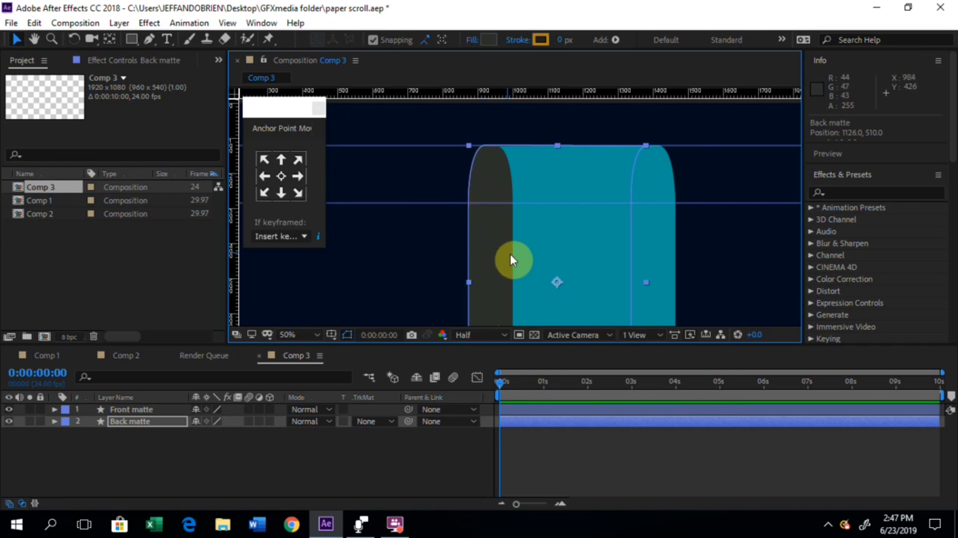
Step: Move the Back matte further right and slightly down to position 1162, 514, so its curved top meets the Front matte
click(487, 241)
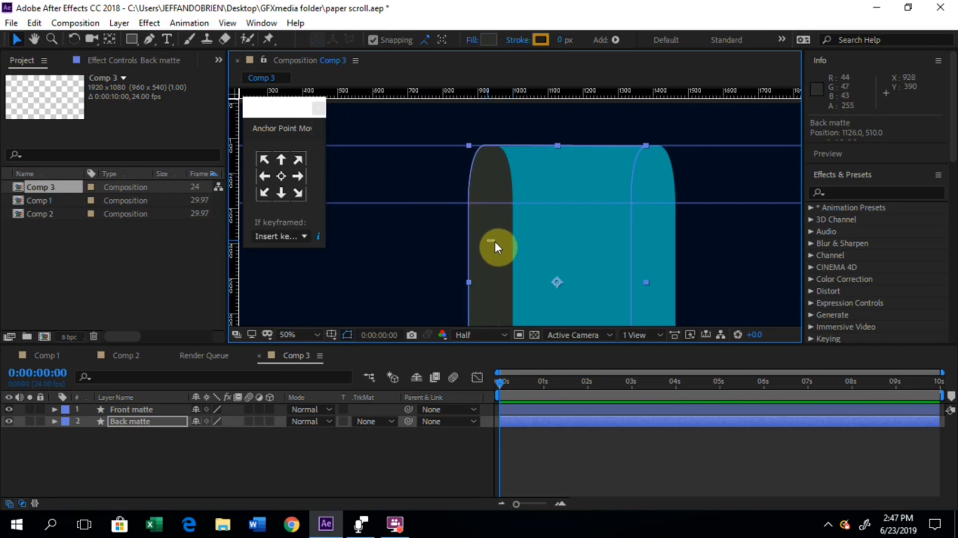
click(472, 225)
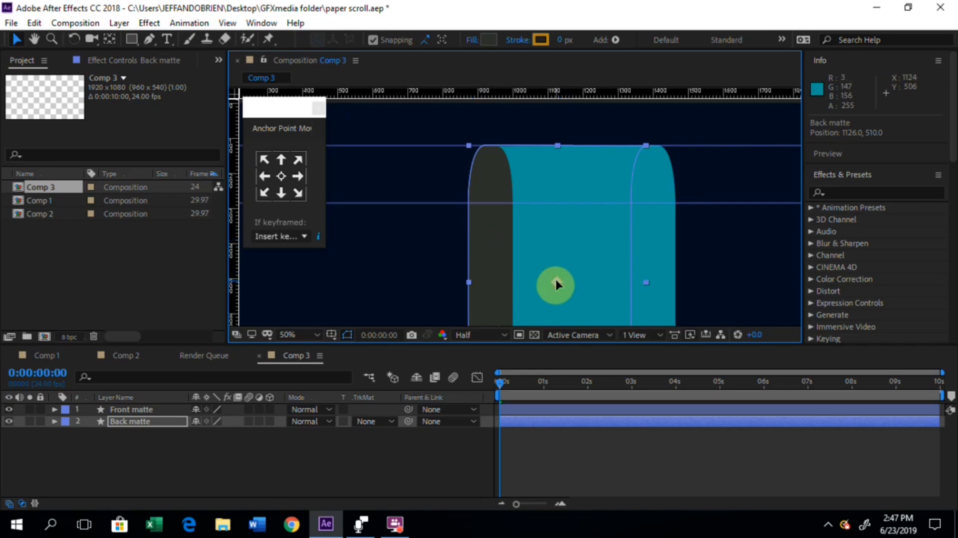
drag(555, 281, 567, 283)
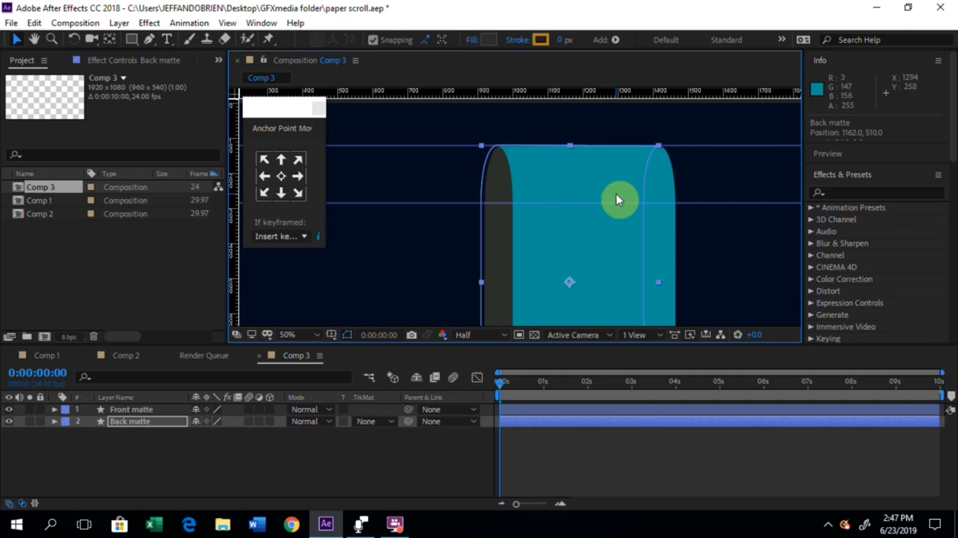
key(Down)
key(Down)
key(Down)
key(Down)
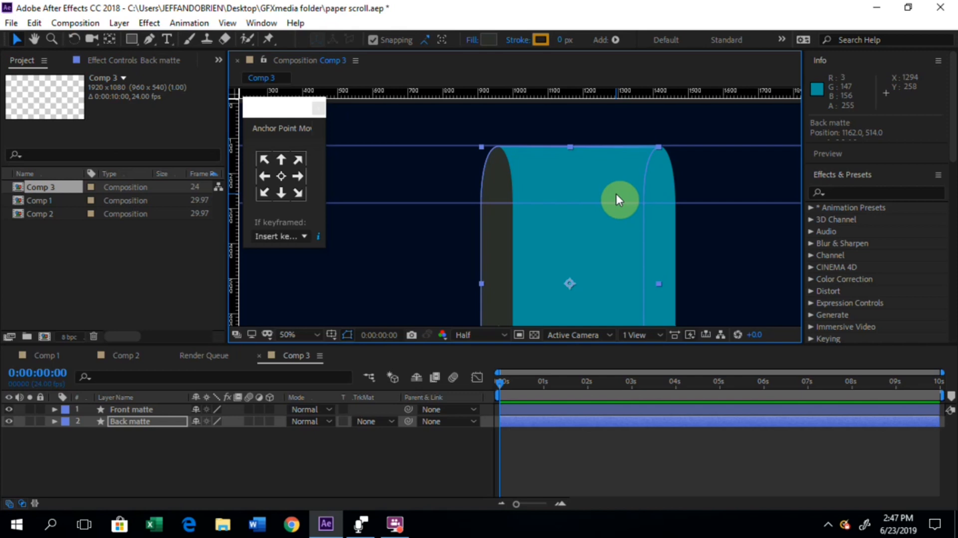
click(724, 173)
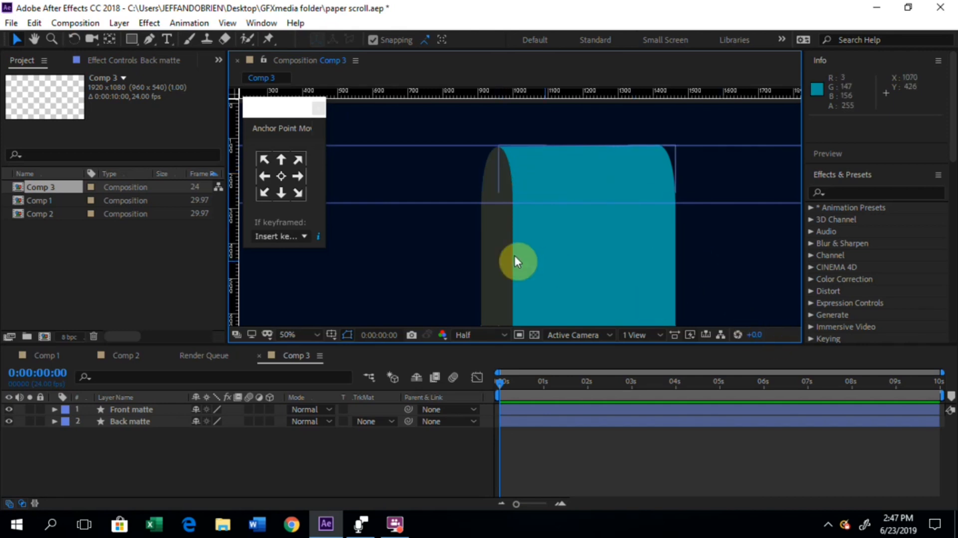
key(comma)
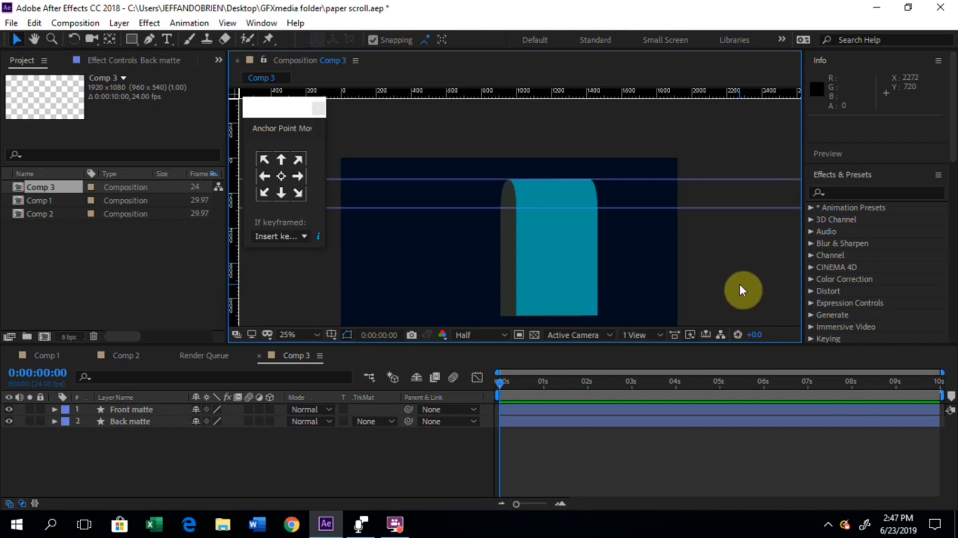
click(511, 283)
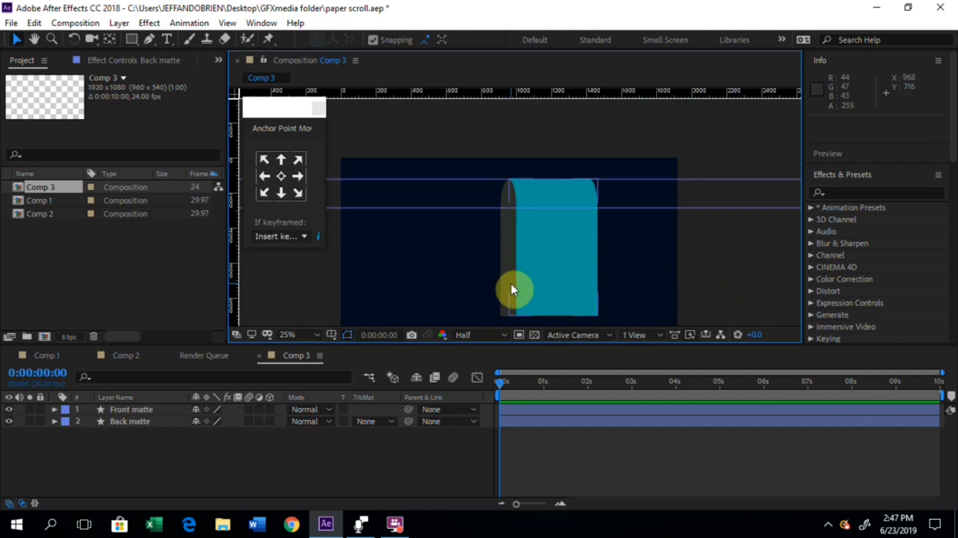
drag(465, 269, 472, 234)
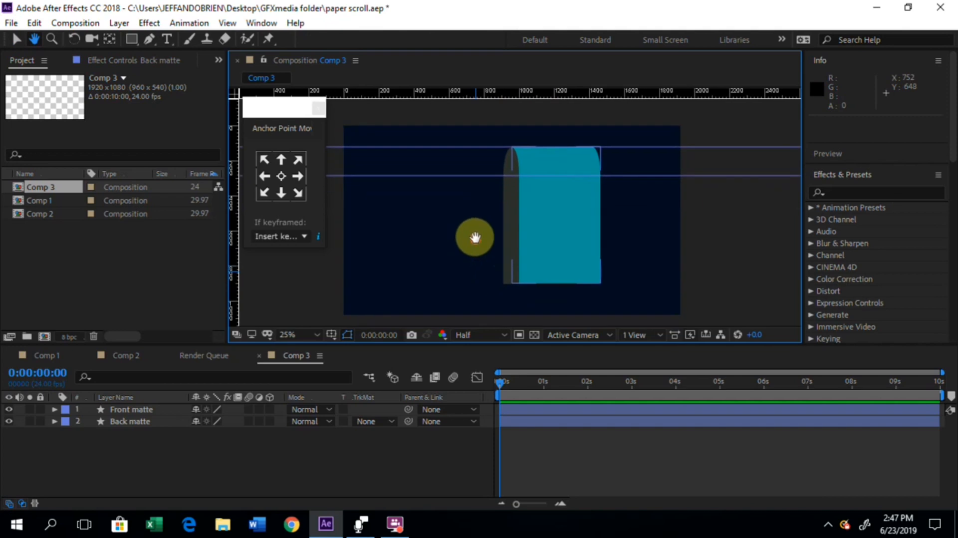
click(18, 39)
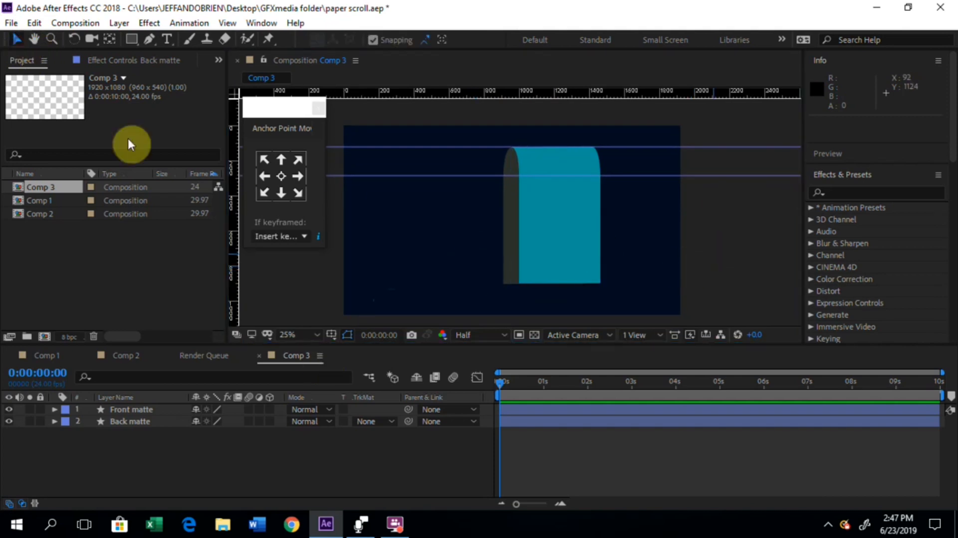
click(741, 262)
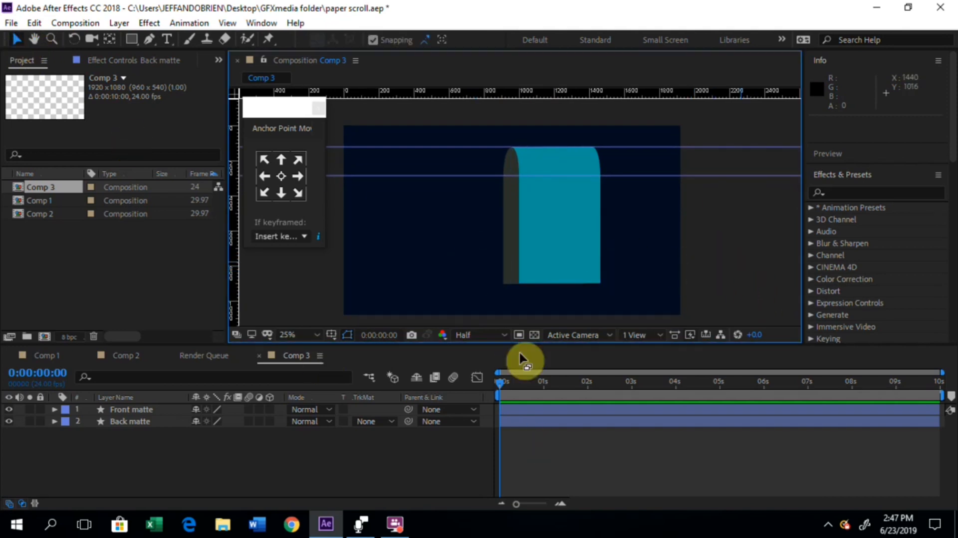
click(140, 410)
click(132, 422)
click(155, 437)
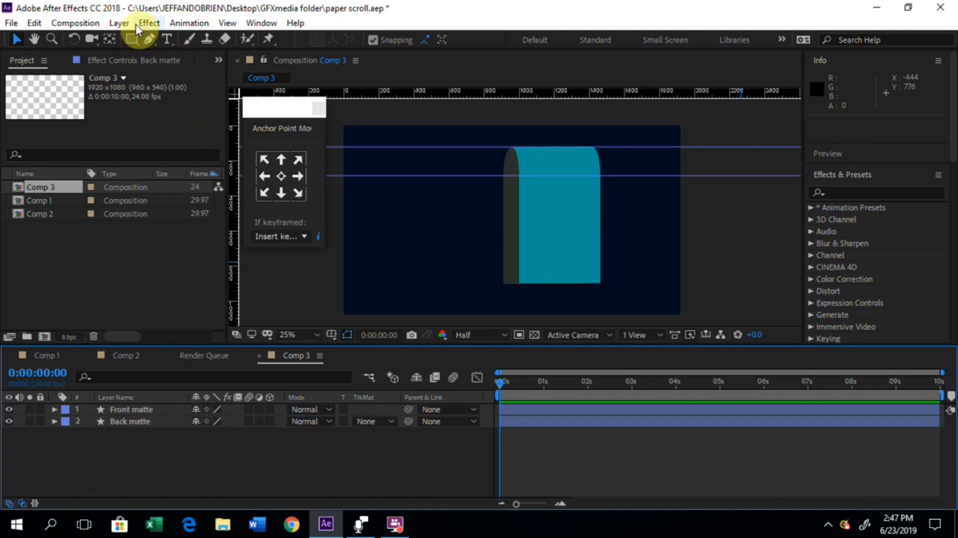
Step: Add a new empty shape layer above the Front matte and Back matte layers and select it
click(119, 23)
mouse_move(210, 43)
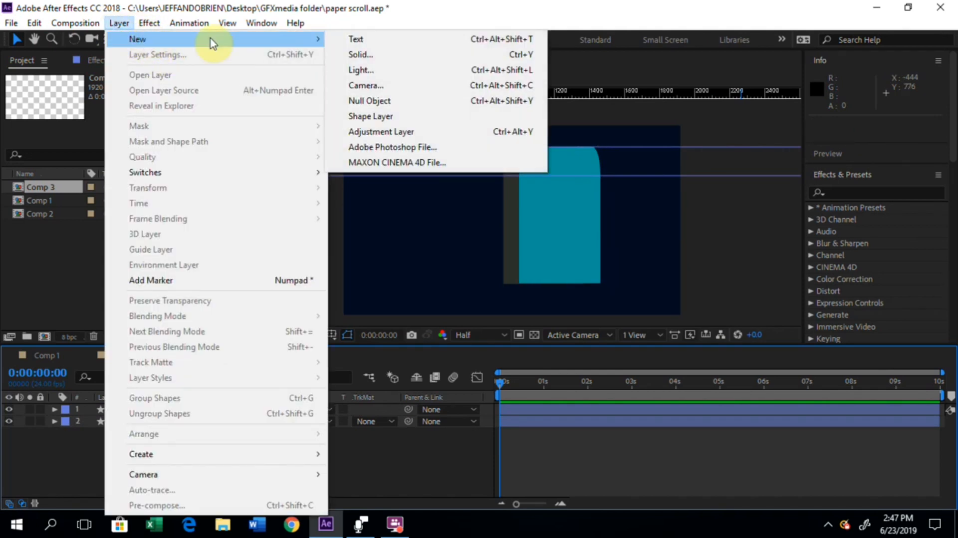
click(372, 116)
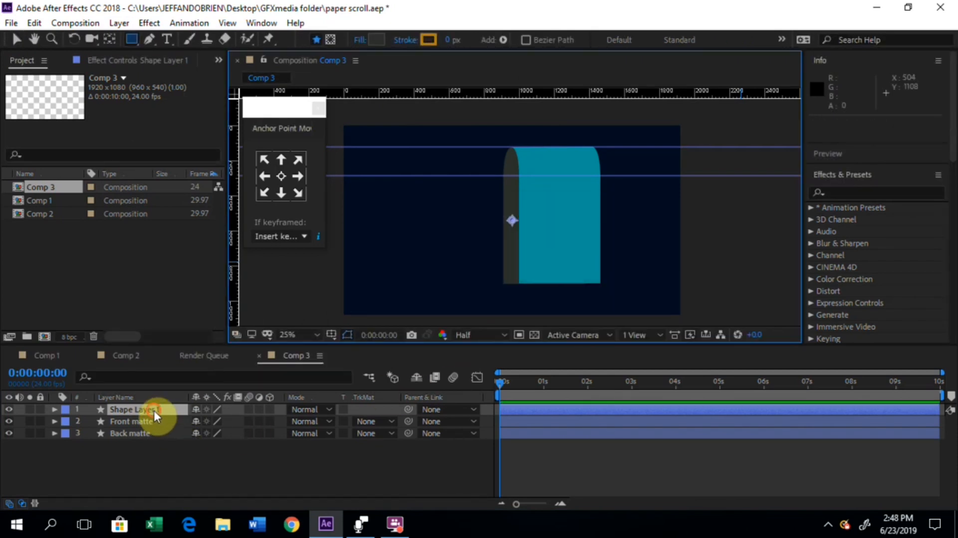
click(154, 410)
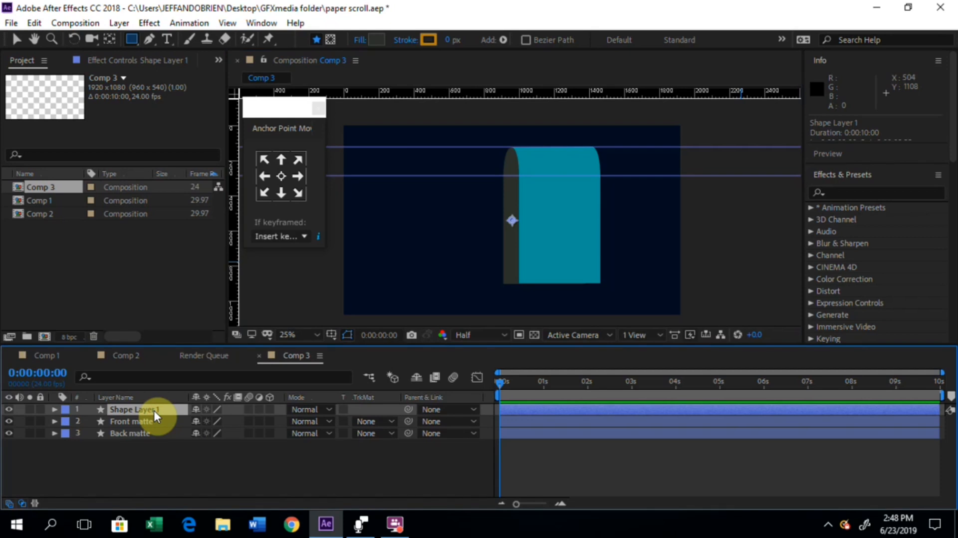
Step: Rename the new shape layer as Front Paper
key(Return)
text(P)
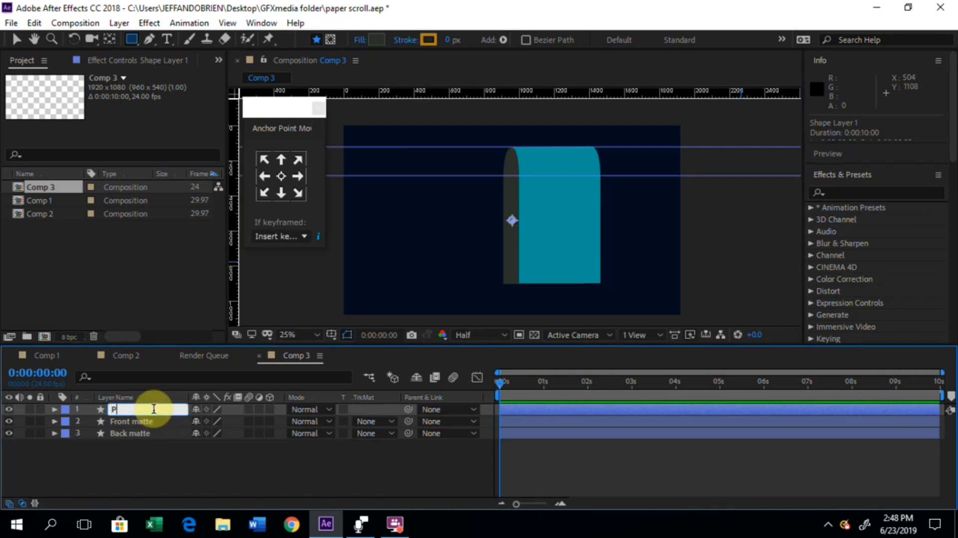
text(Front Paper)
click(148, 449)
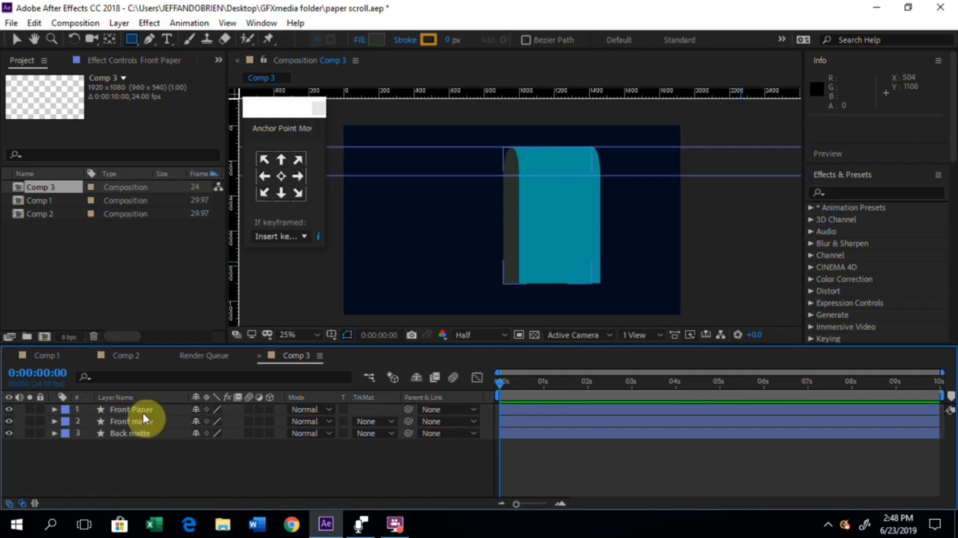
Step: Add an empty group to the contents of the Front Paper layer
click(140, 407)
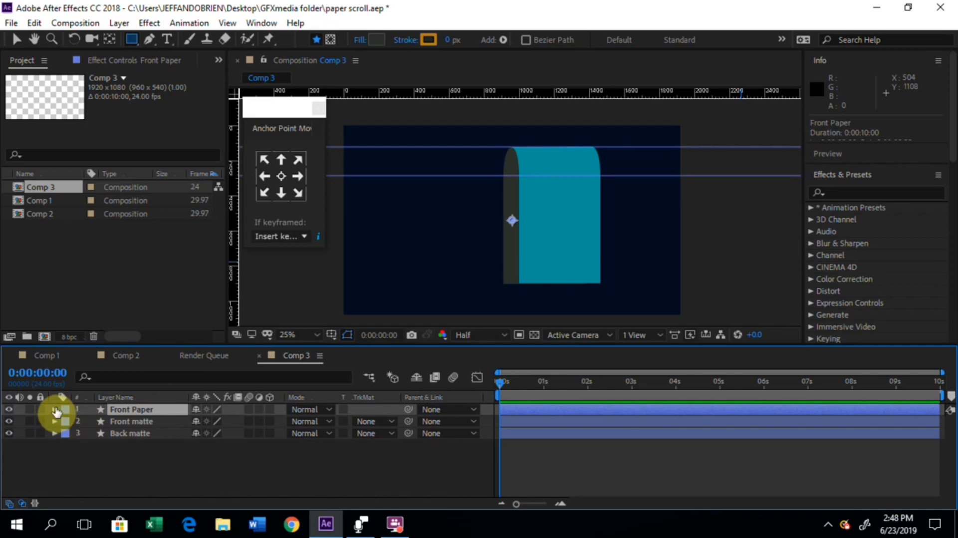
click(54, 409)
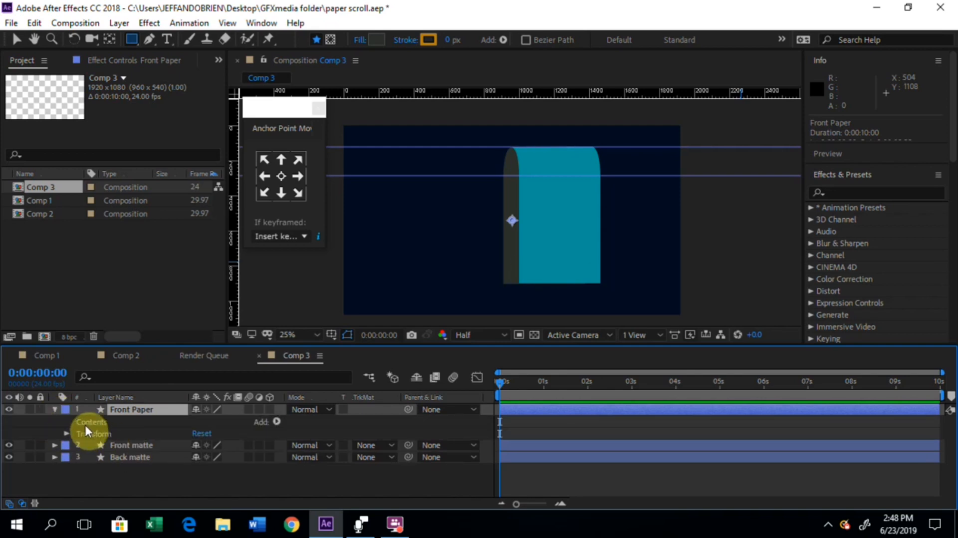
click(93, 423)
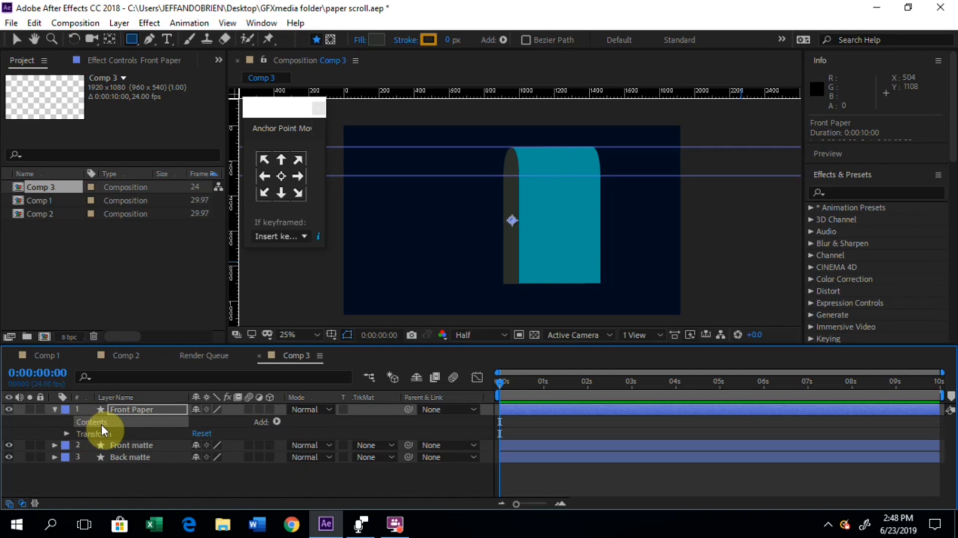
click(276, 421)
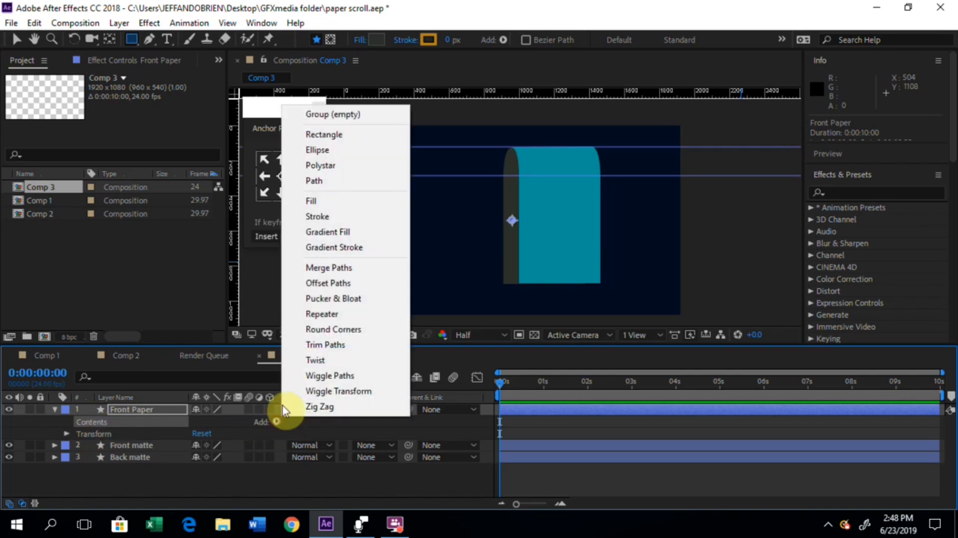
click(344, 116)
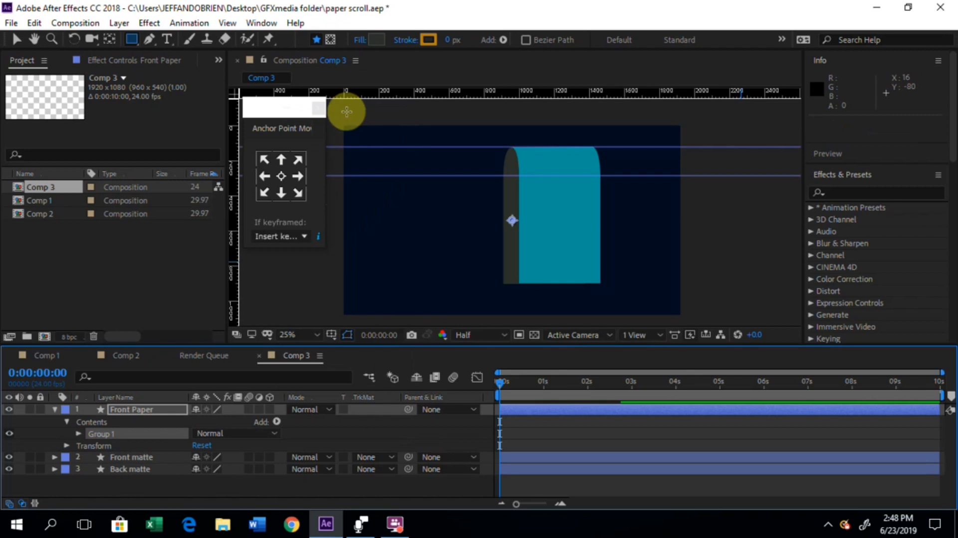
Step: Add a rectangle path inside the empty group of the Front Paper layer
click(101, 435)
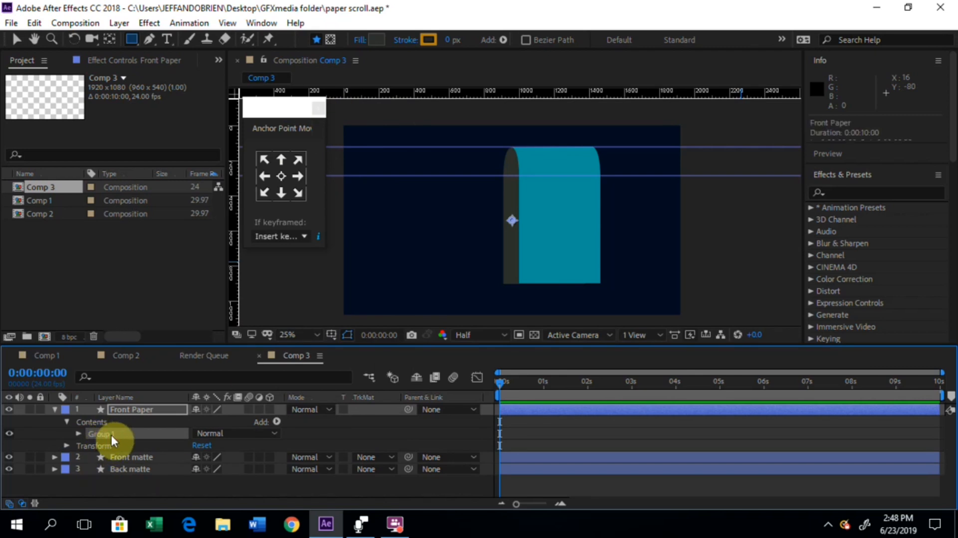
click(276, 422)
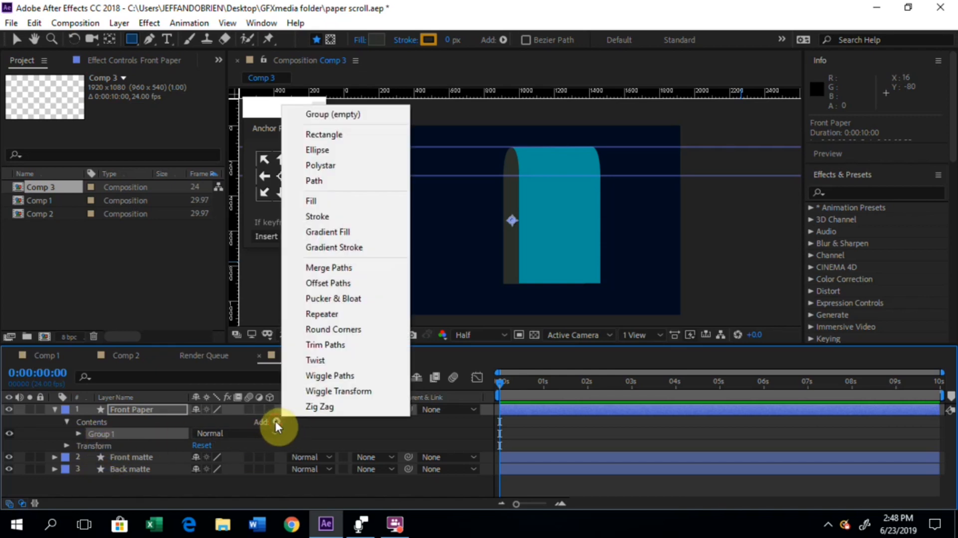
click(330, 141)
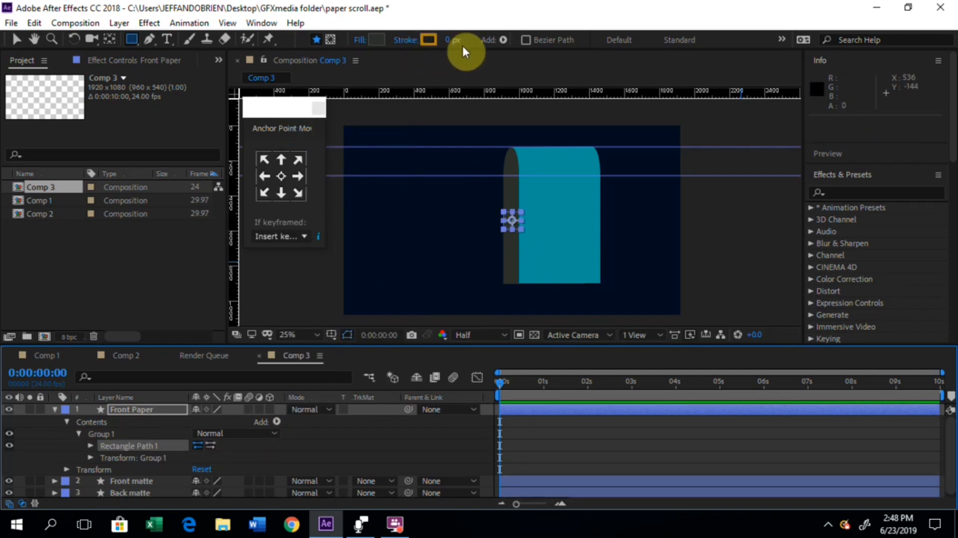
Step: Add a fill to the rectangle's group in the Front Paper layer
click(379, 38)
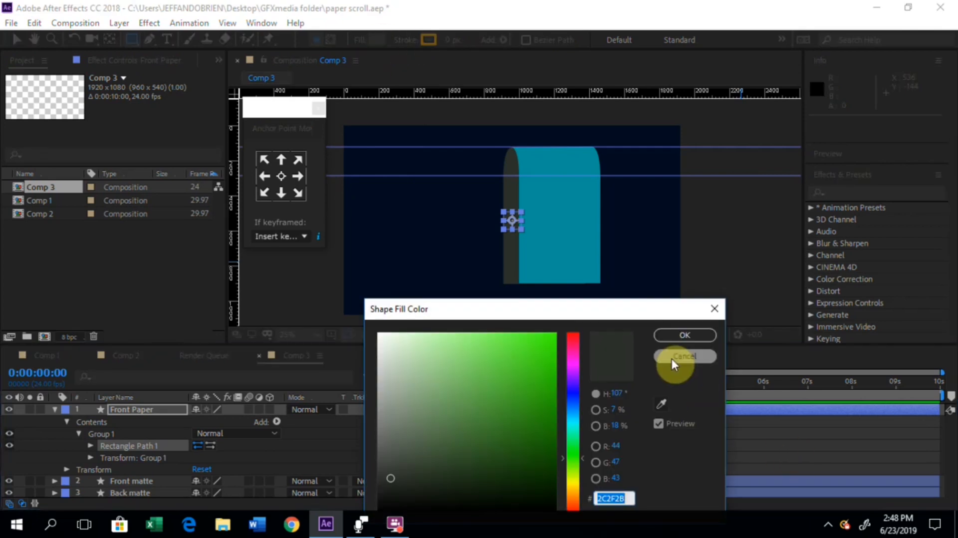
click(671, 359)
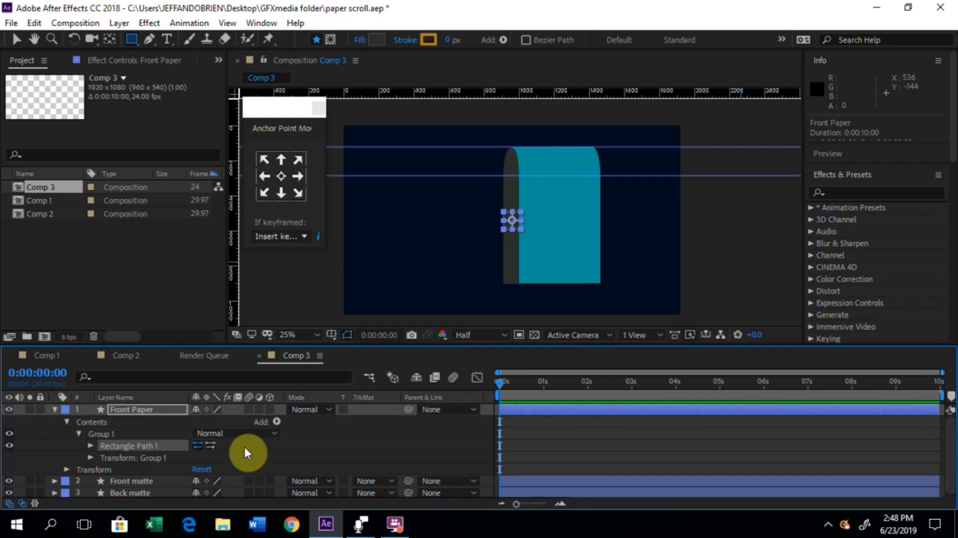
click(277, 421)
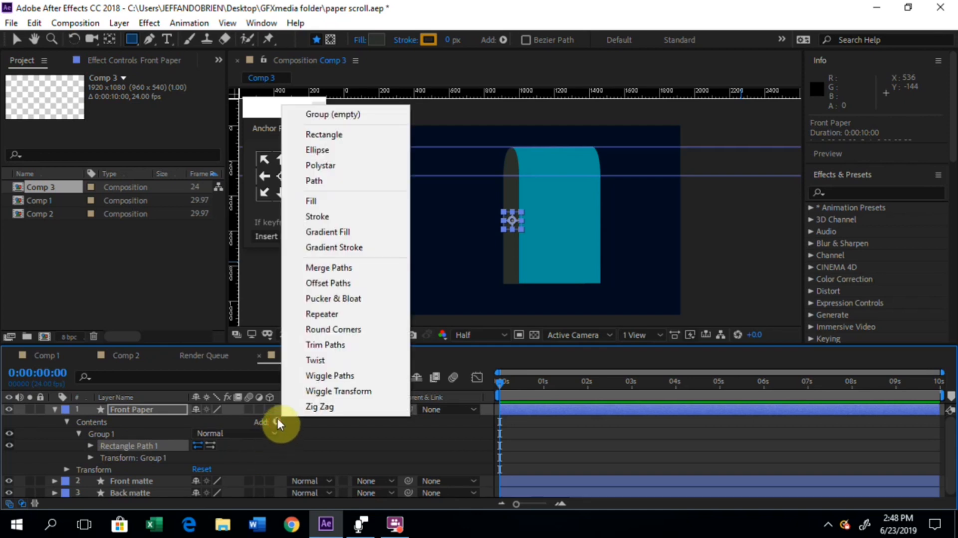
click(326, 205)
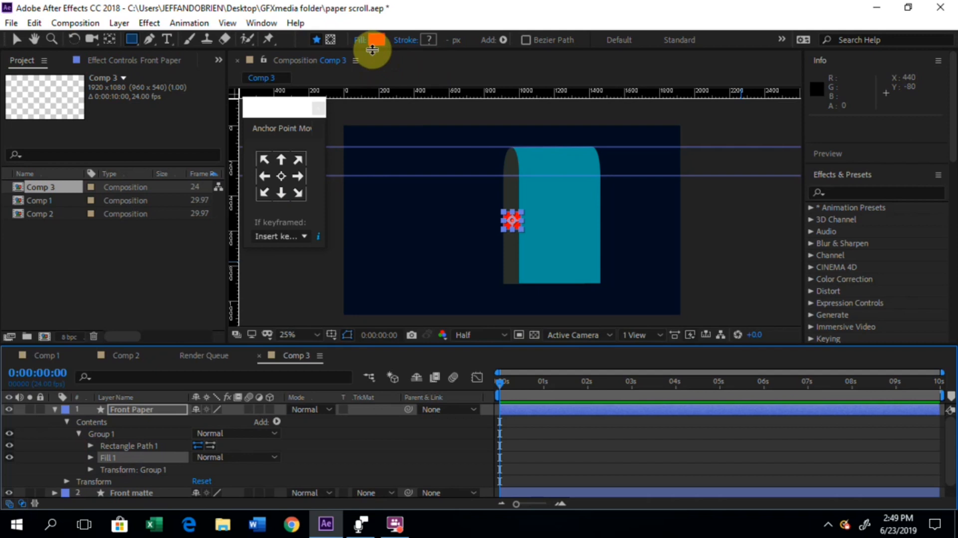
Step: Change the colour of the rectangle's fill to off-white FBFBFB
click(91, 457)
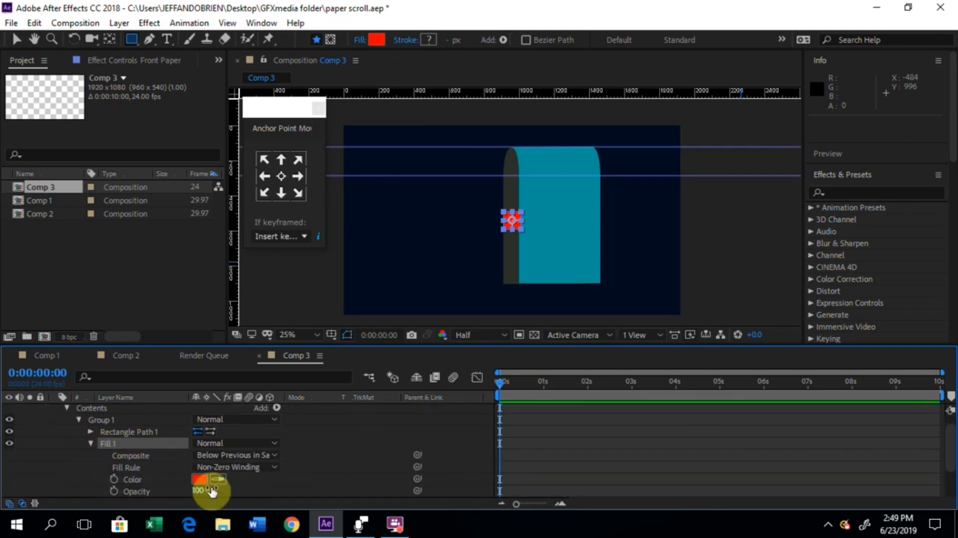
click(92, 442)
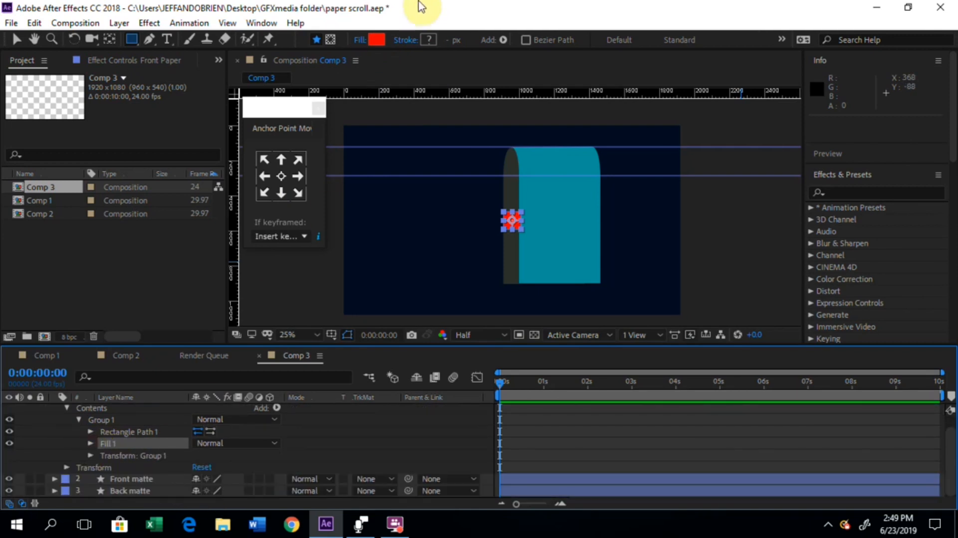
click(91, 444)
click(197, 479)
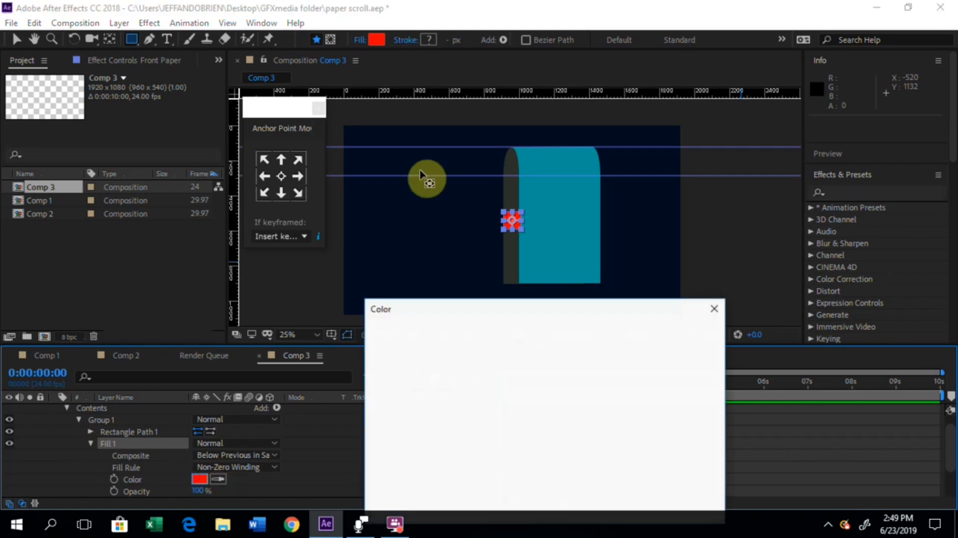
drag(398, 378, 372, 336)
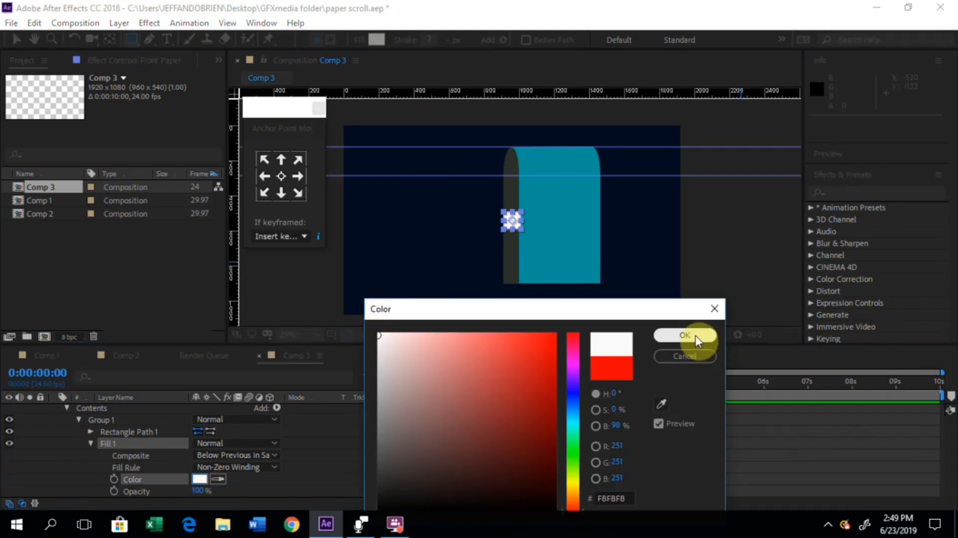
click(688, 336)
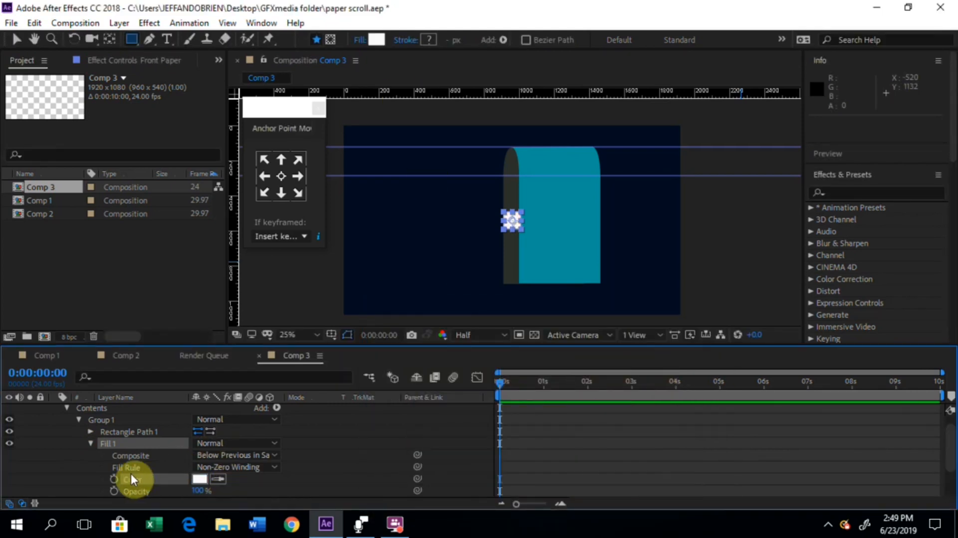
click(92, 441)
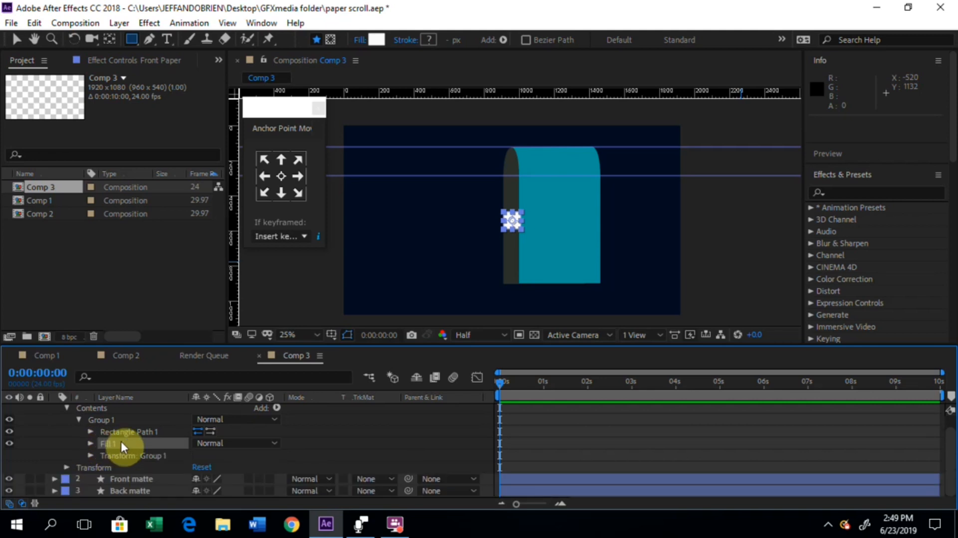
Step: Enlarge the Front Paper rectangle path to a size of 356 by 883 without constraining its proportions
click(90, 431)
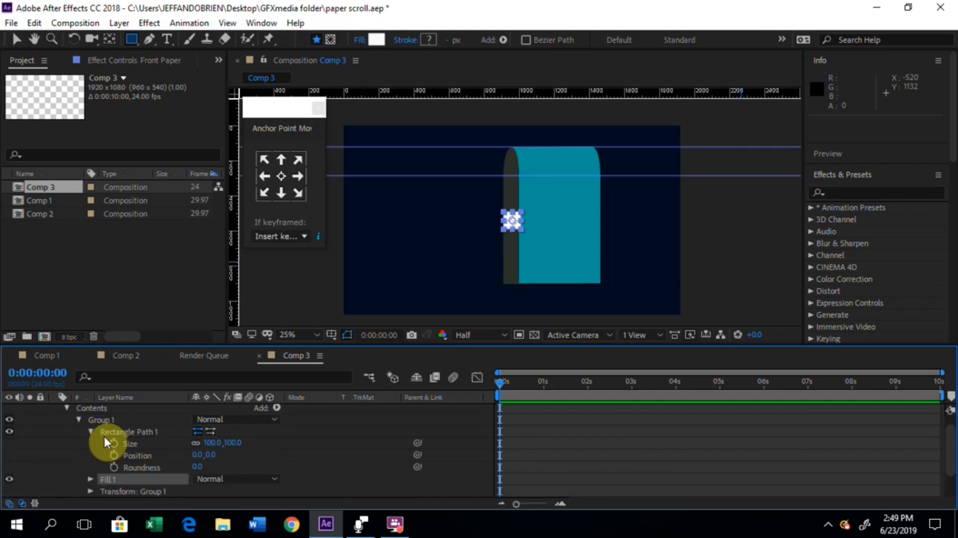
click(106, 429)
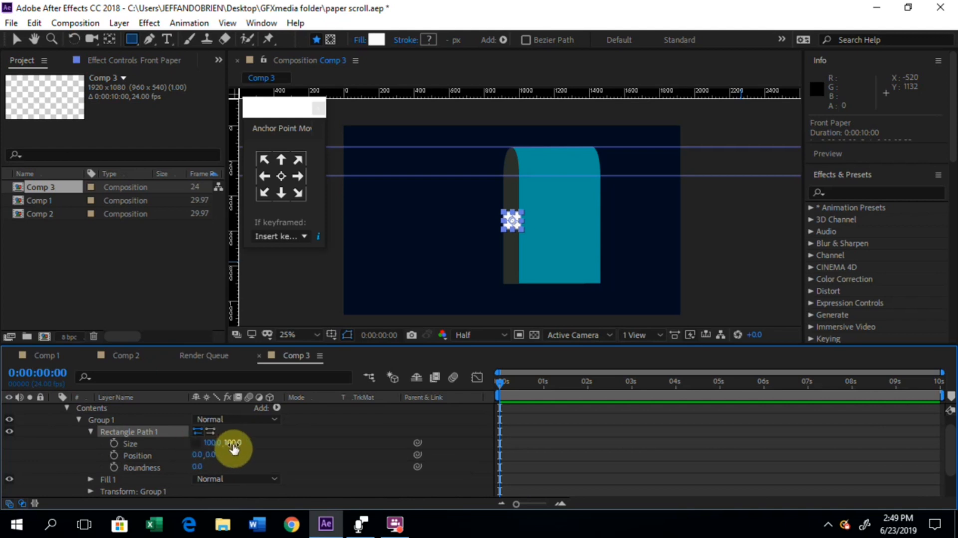
drag(234, 443, 451, 458)
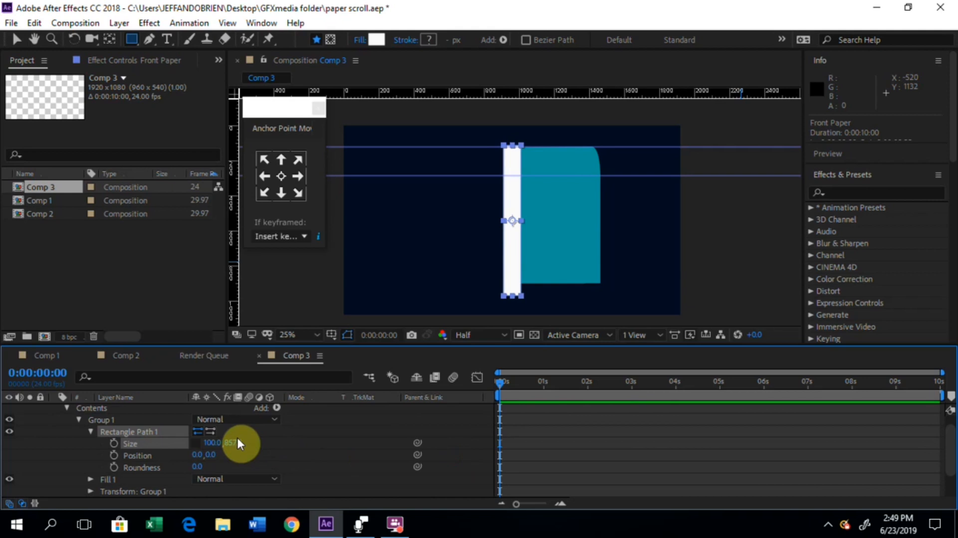
drag(237, 443, 394, 445)
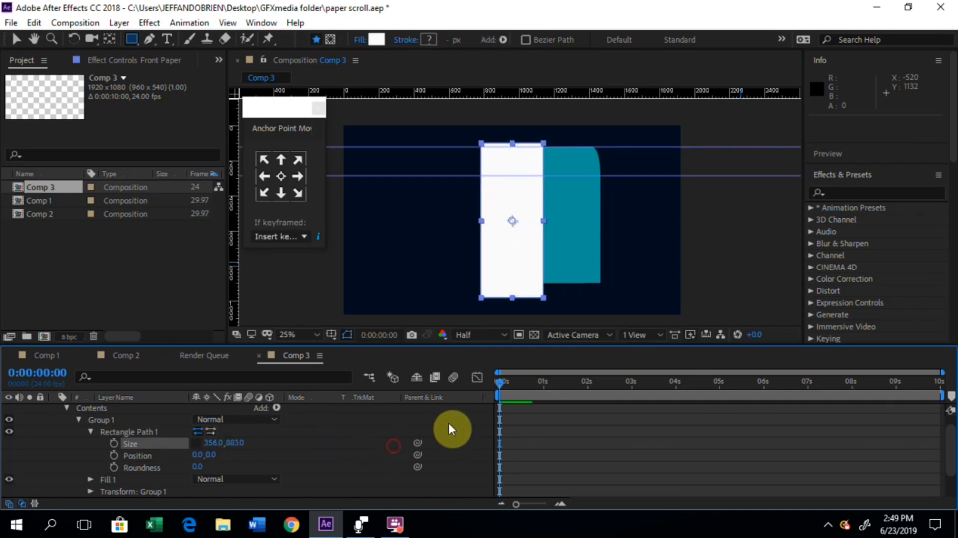
Step: Widen the white rectangle to 598 and move its group over the Front matte so it covers the whole teal shape
click(16, 39)
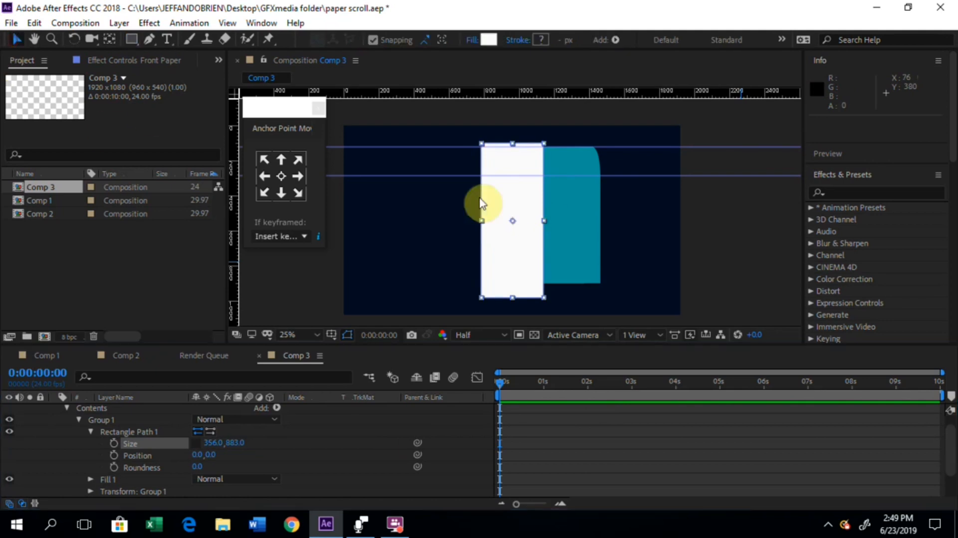
drag(519, 226, 584, 227)
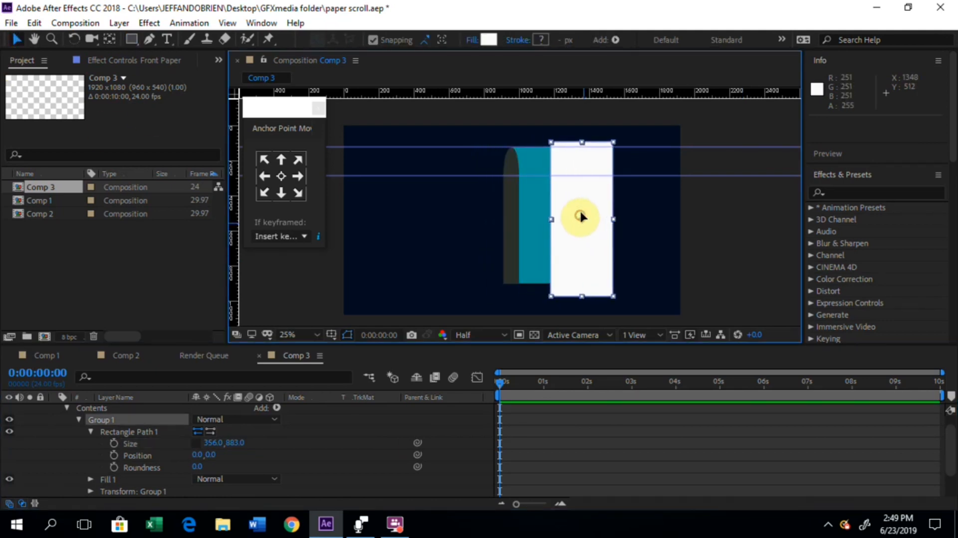
drag(580, 214, 580, 201)
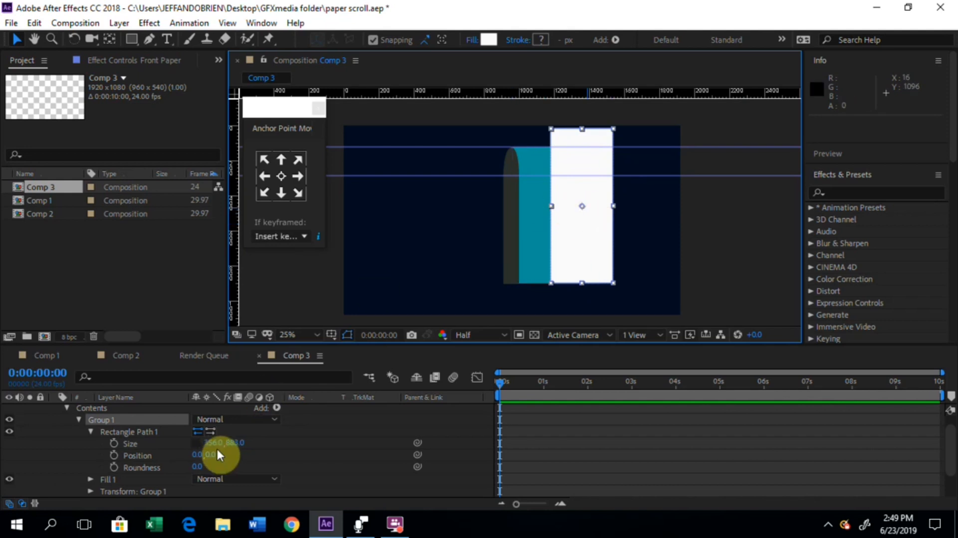
drag(215, 445, 376, 436)
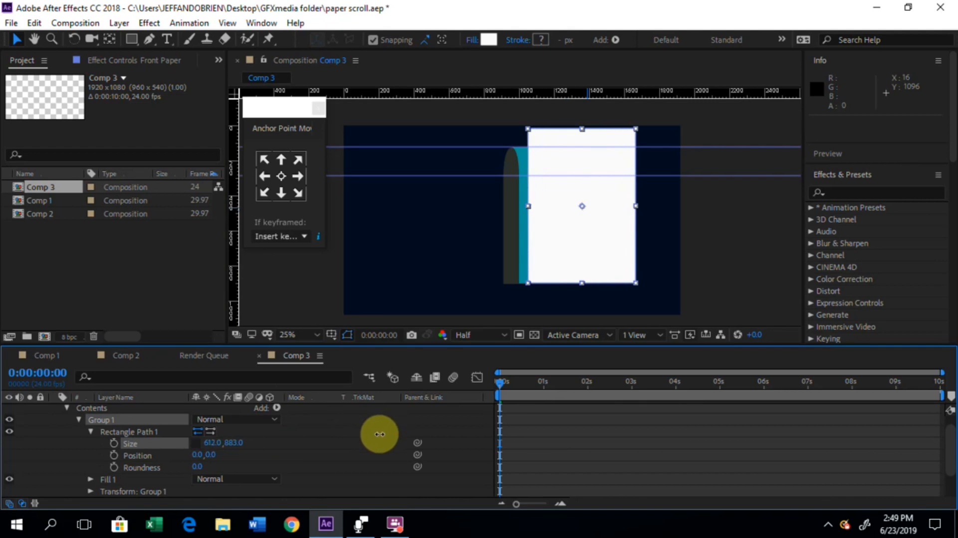
click(615, 237)
drag(615, 238, 594, 247)
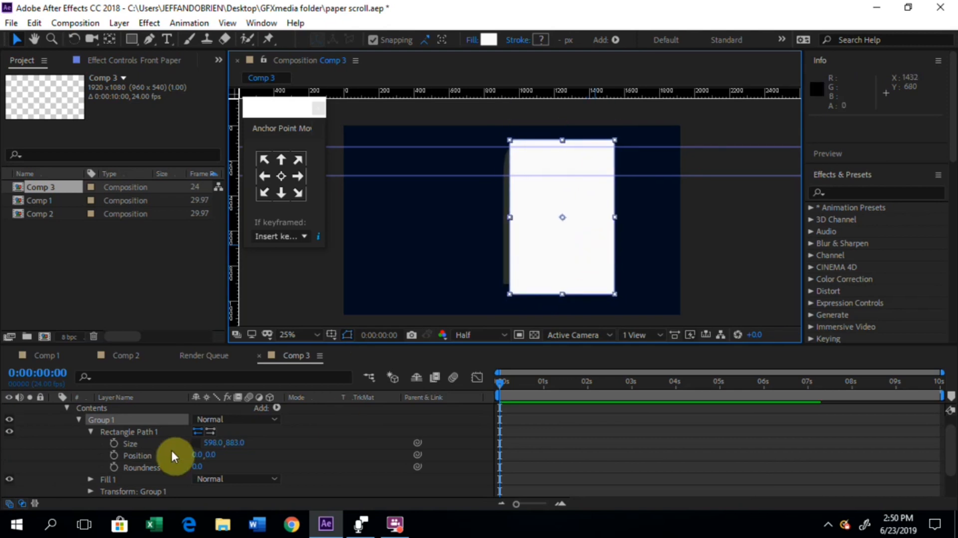
Step: Collapse the rectangle's group in the Front Paper layer and rename it as PAPER
click(79, 418)
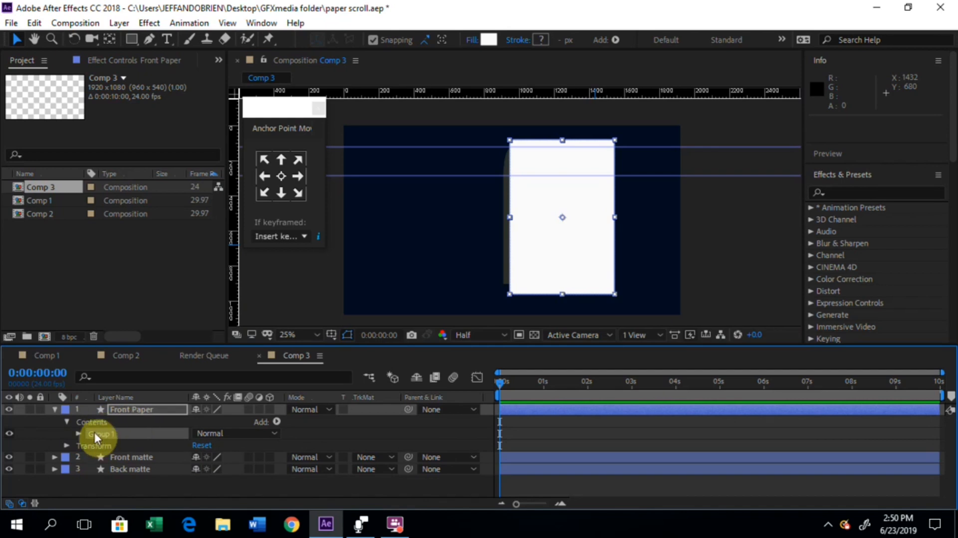
click(120, 435)
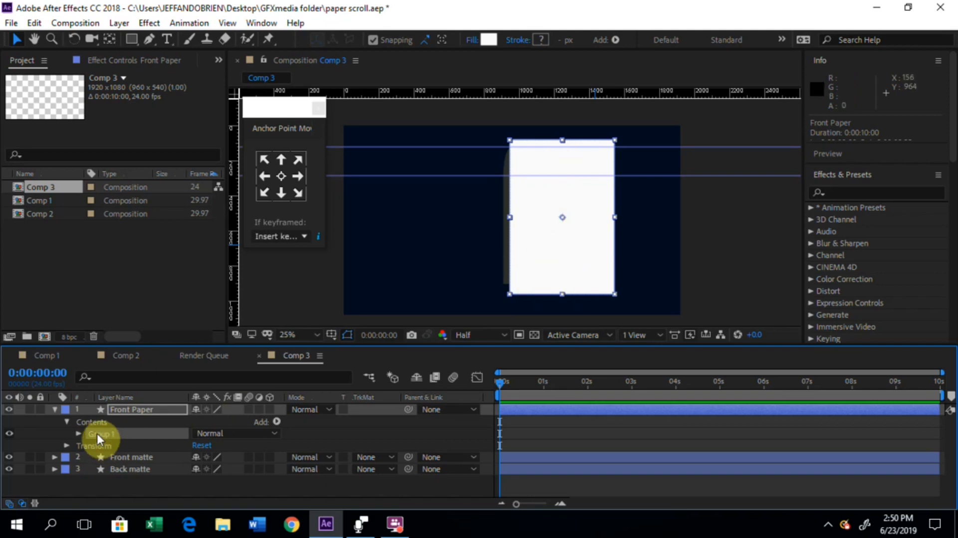
key(Return)
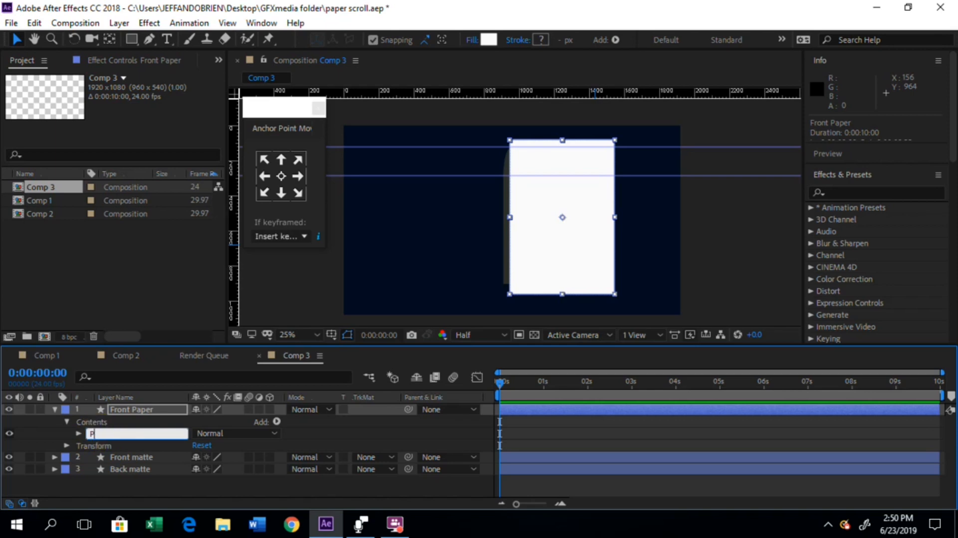
text(PAPER)
click(149, 447)
Step: Duplicate the PAPER group within the Front Paper layer, keeping the composition preview refreshing
click(89, 434)
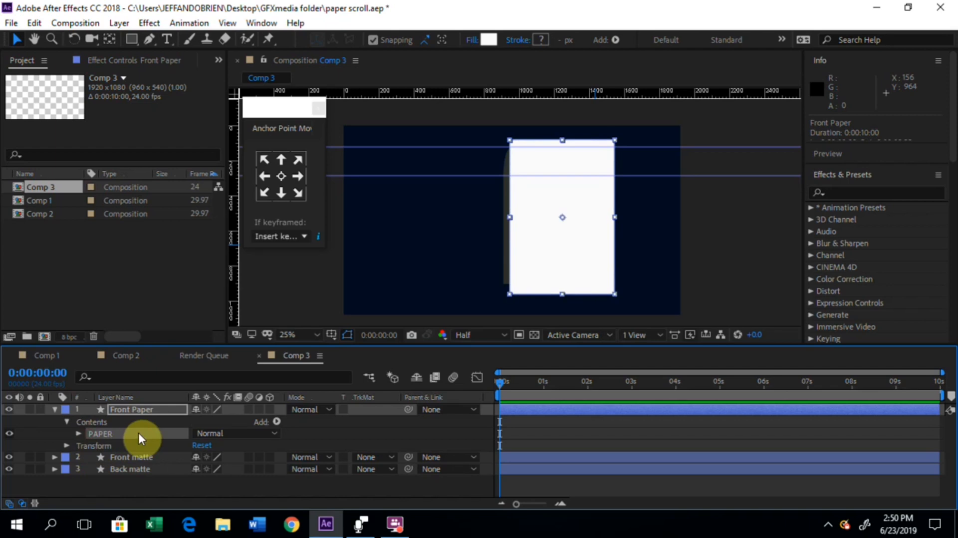
key(ctrl+d)
key(Caps_Lock)
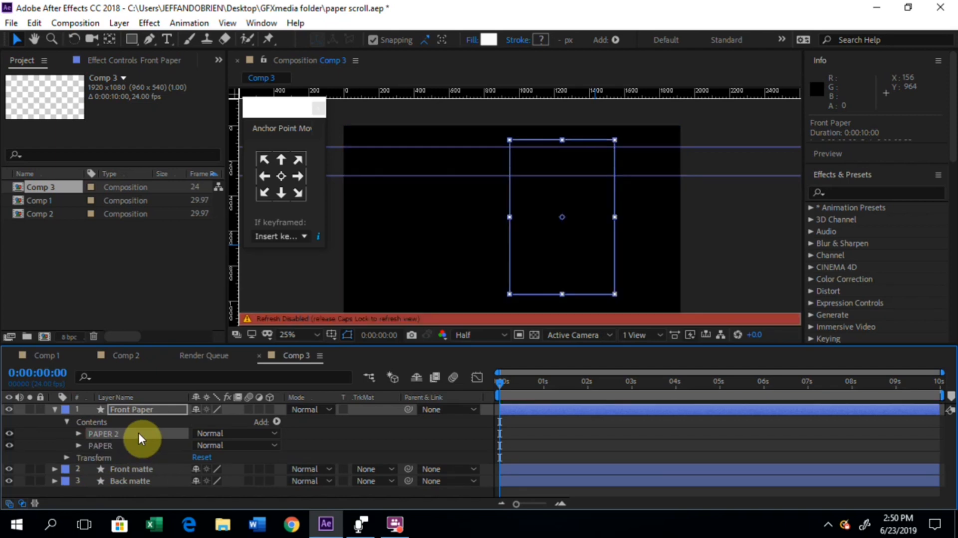
key(Caps_Lock)
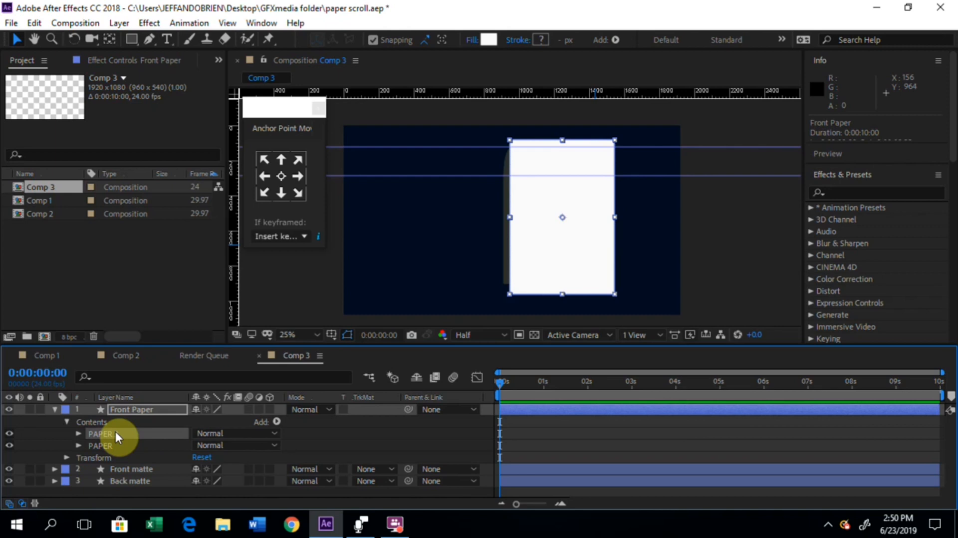
Step: Rename the duplicated paper group in the Front Paper layer as shade
key(Return)
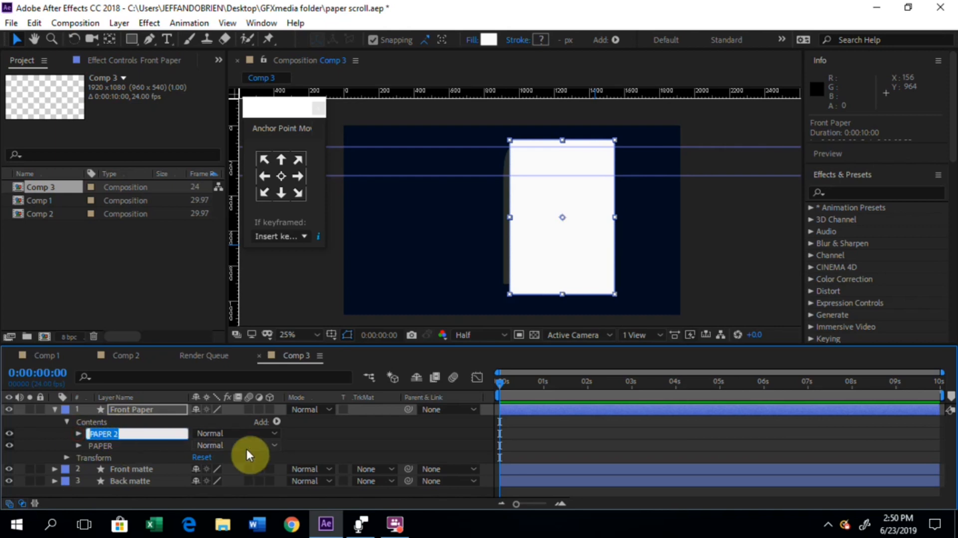
text(sha)
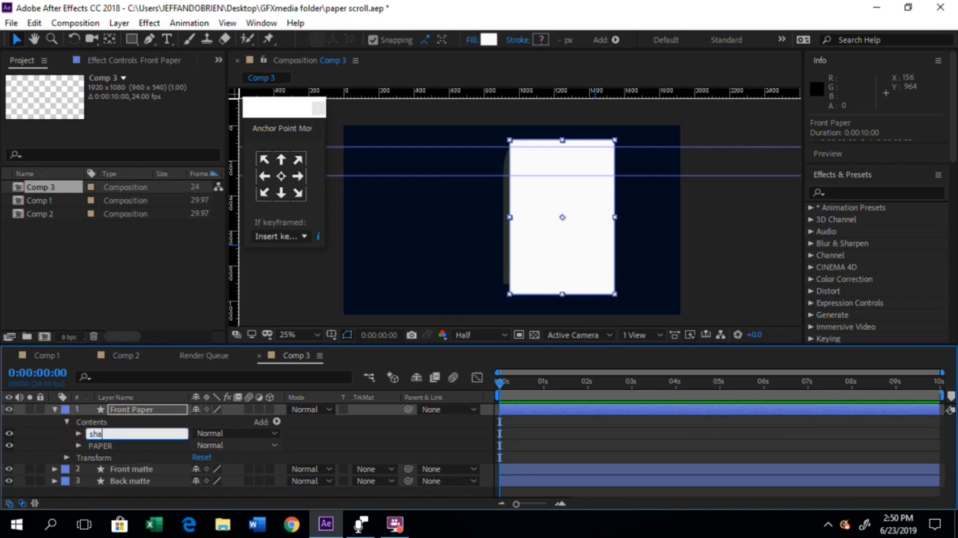
text(dd)
key(Return)
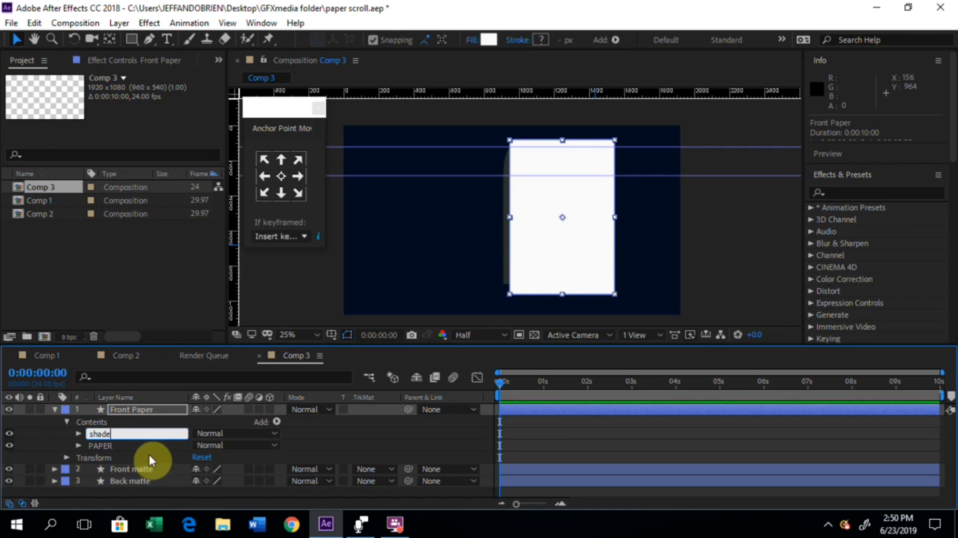
click(104, 435)
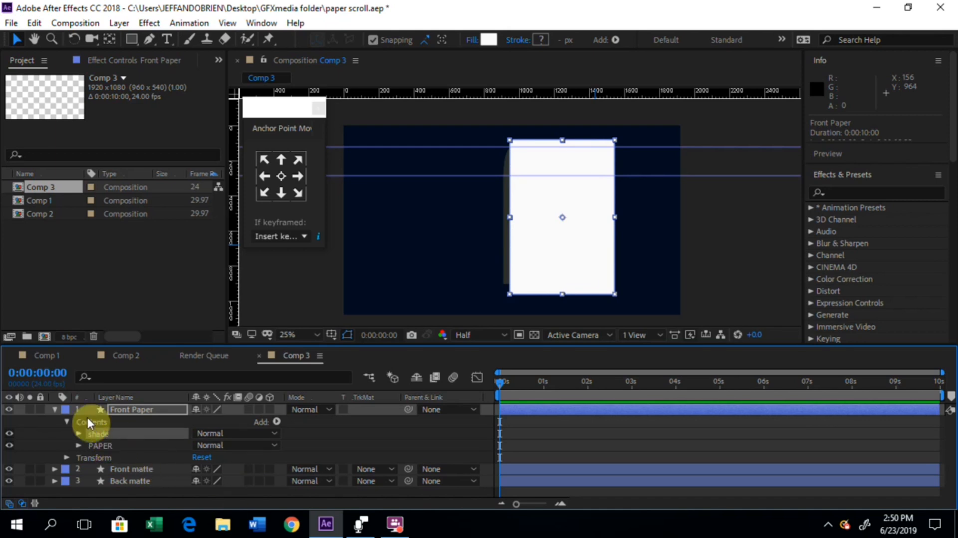
Step: Reduce the shade group's rectangle path to a thin horizontal strip 52 high across the paper's width
click(77, 433)
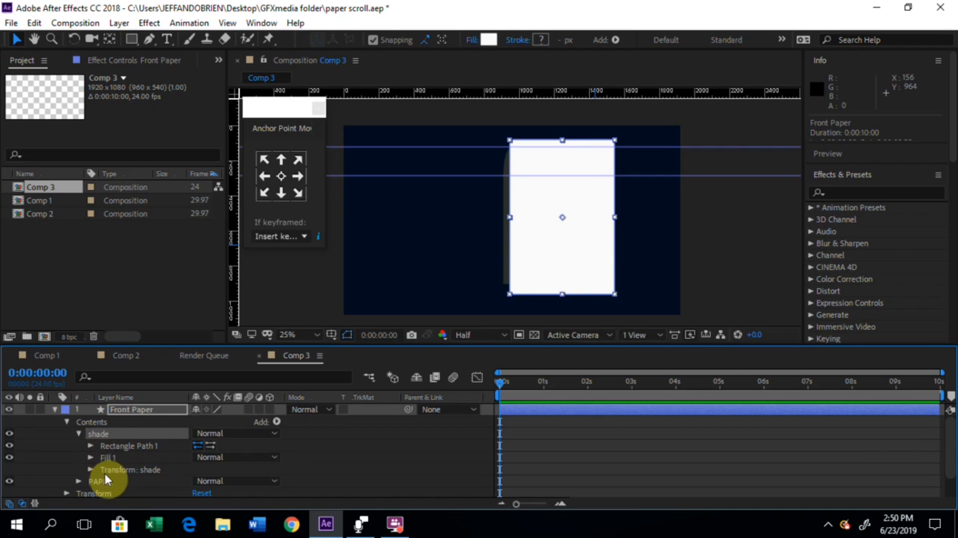
click(92, 446)
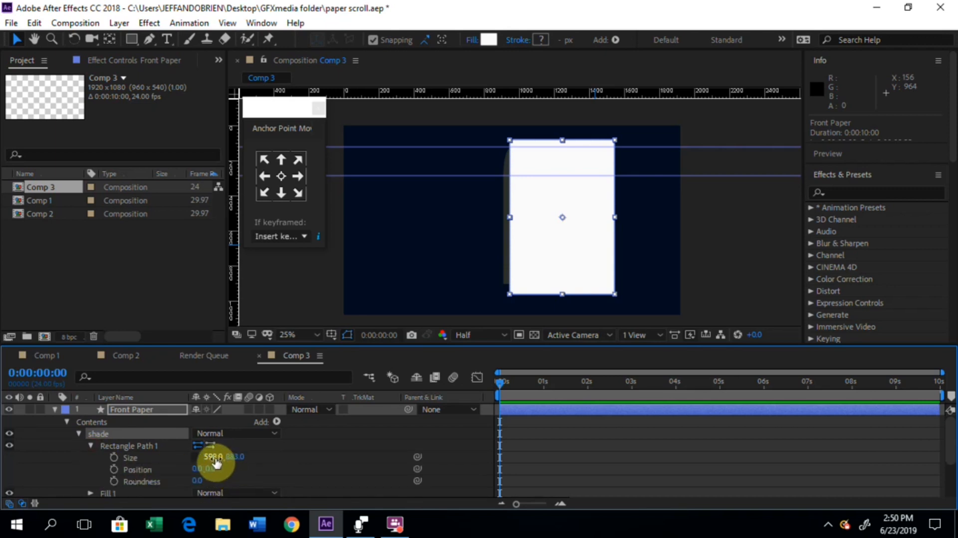
drag(211, 458, 20, 486)
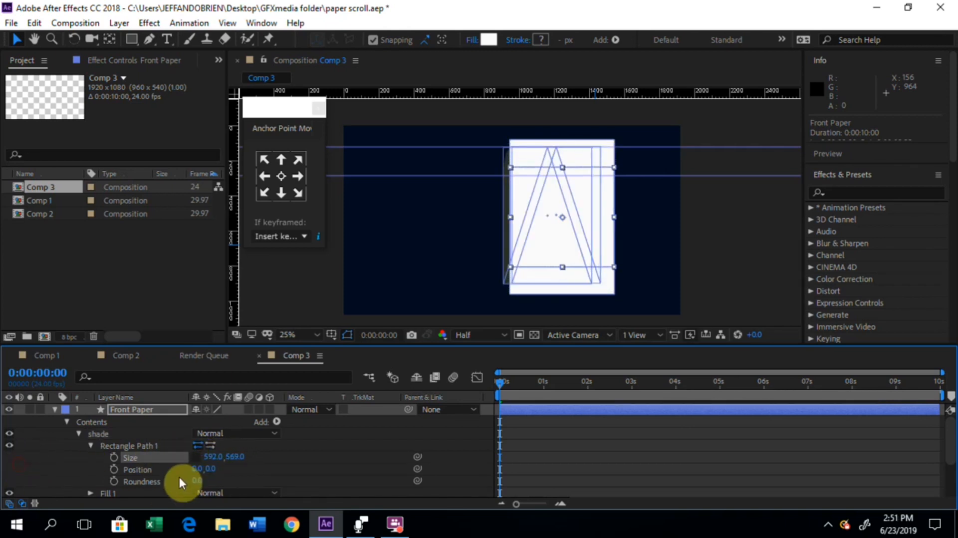
mouse_move(209, 472)
mouse_down()
mouse_move(129, 455)
mouse_move(187, 494)
mouse_move(244, 467)
mouse_move(133, 456)
mouse_move(228, 455)
mouse_move(225, 464)
mouse_move(241, 464)
mouse_move(202, 466)
mouse_up()
drag(315, 435, 209, 453)
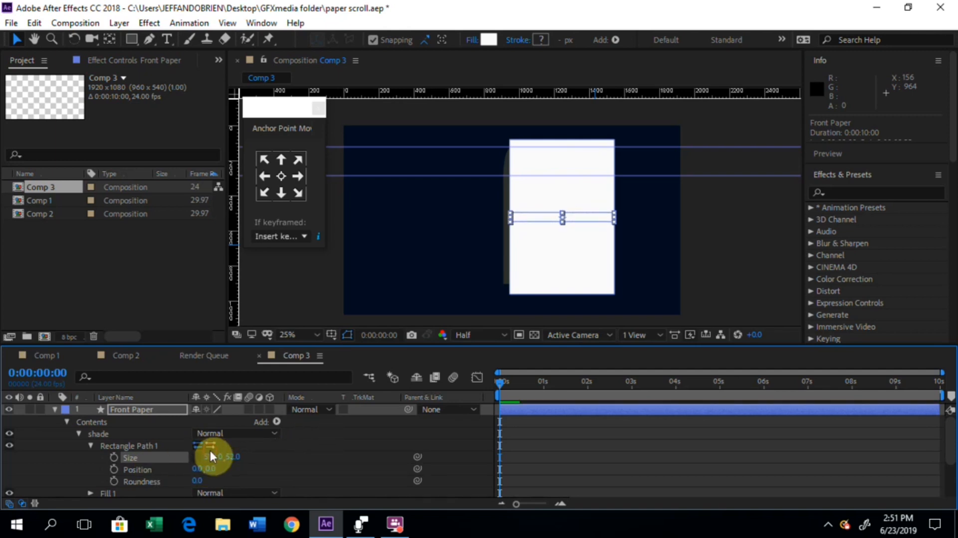
Step: Set the shade strip's fill colour to light grey CBC5C5 and collapse the shade group
click(89, 443)
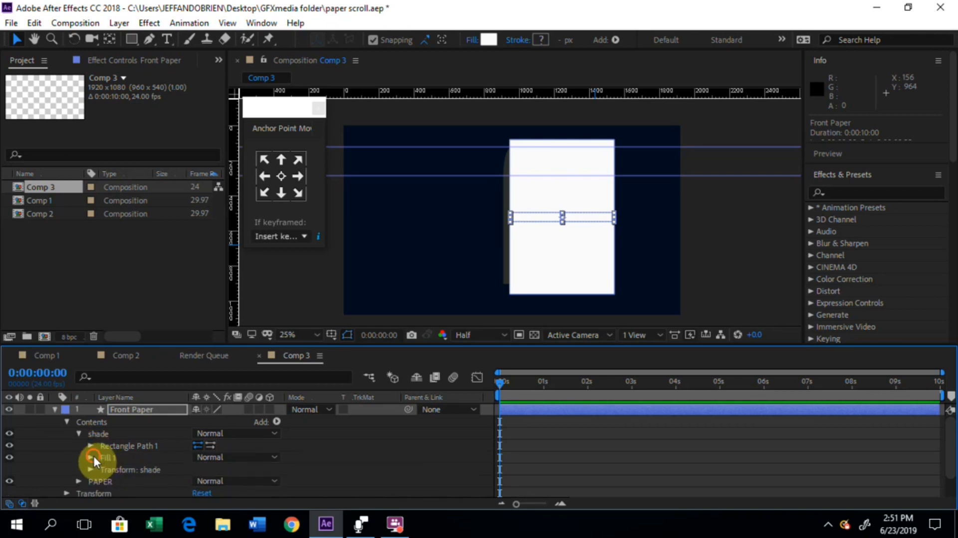
click(91, 456)
click(200, 479)
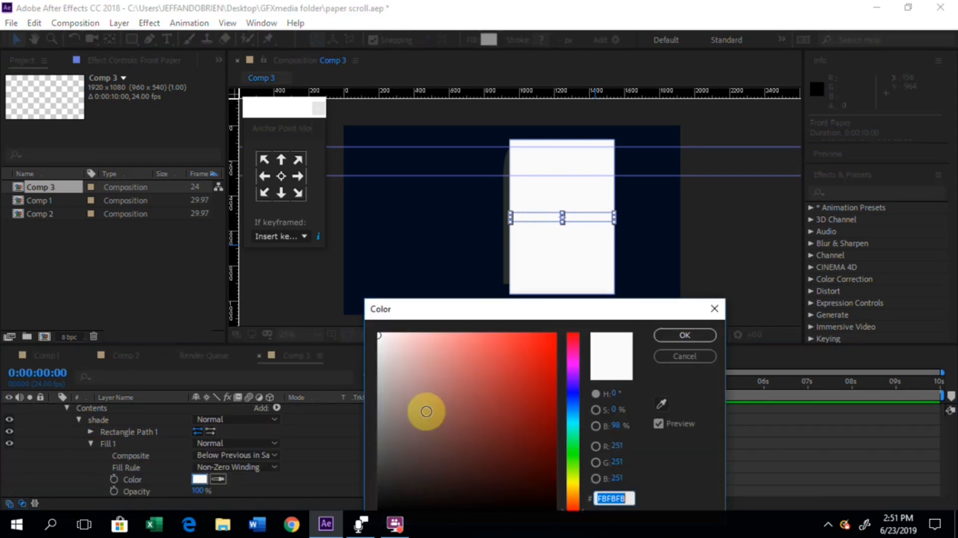
click(387, 402)
drag(377, 415, 381, 377)
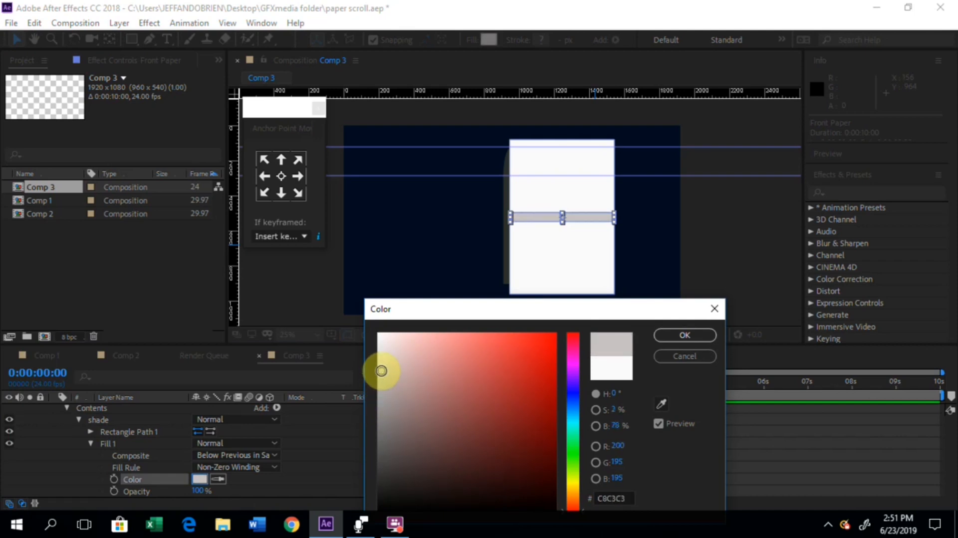
drag(381, 371, 382, 368)
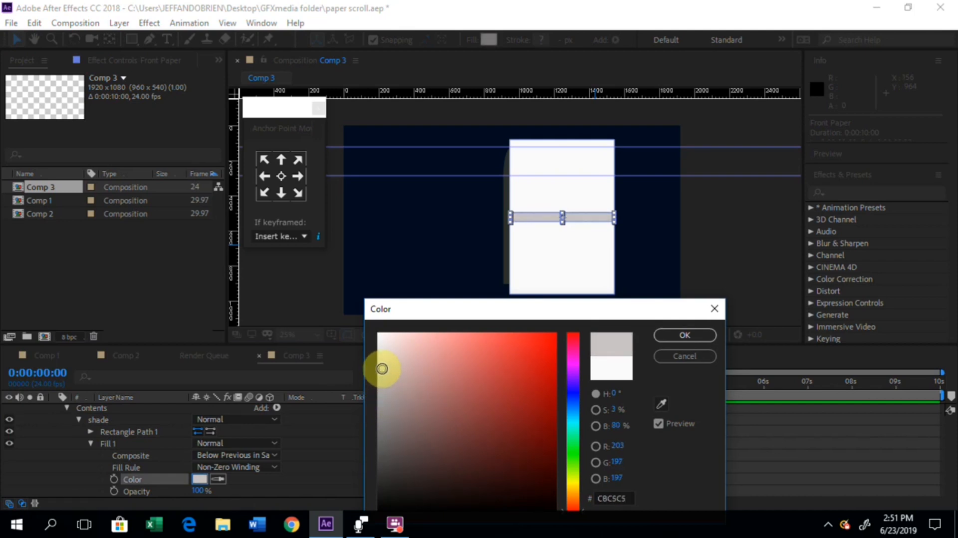
click(700, 336)
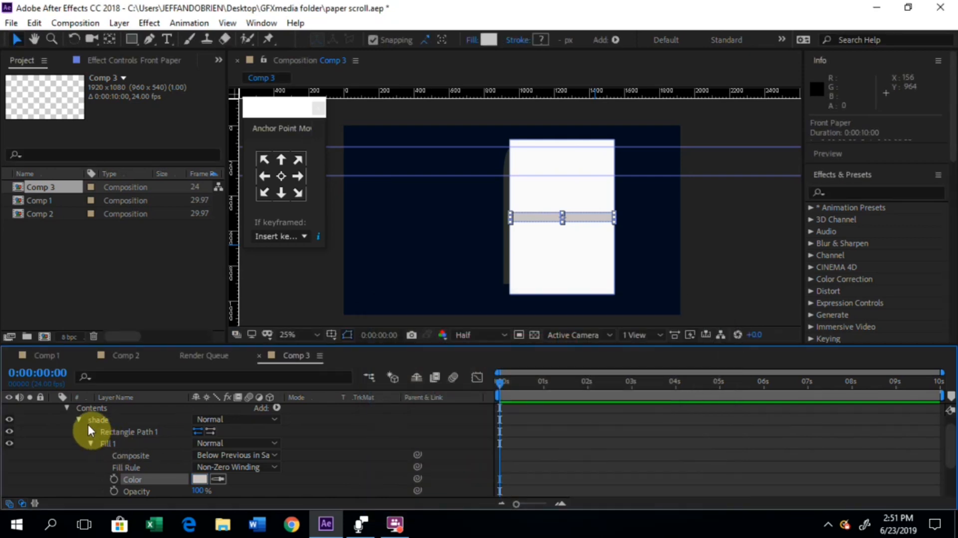
click(77, 418)
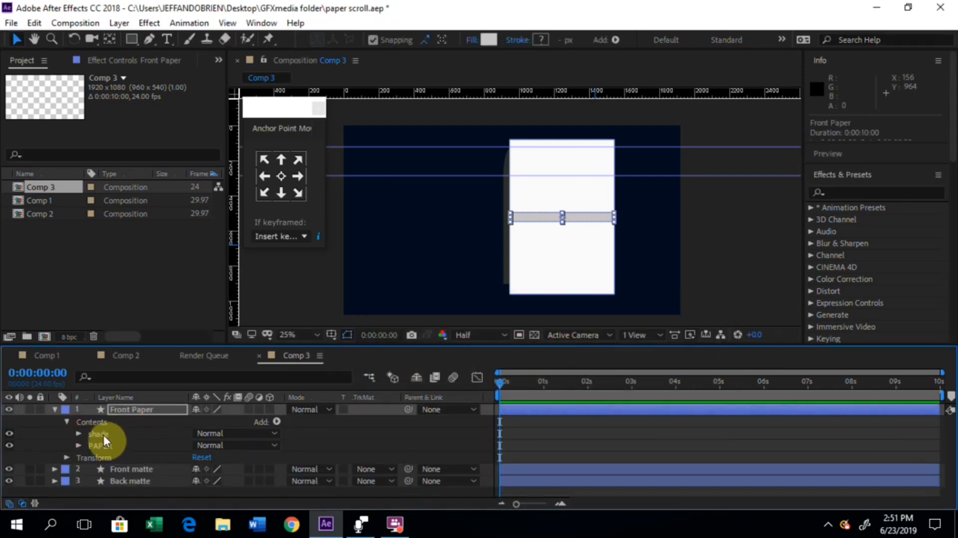
Step: Duplicate the shade group and move the copy straight up to position 284, -124, leaving a white gap above the original strip
click(104, 434)
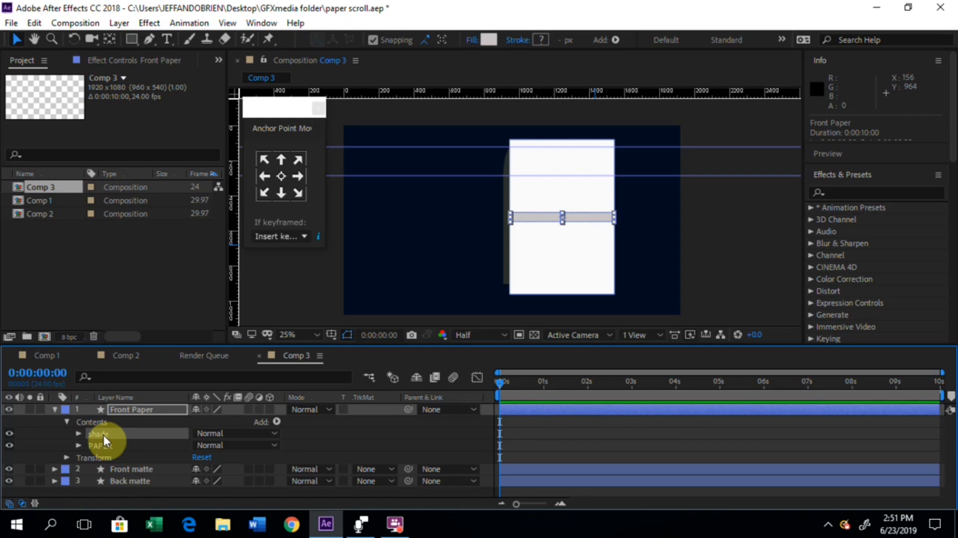
key(ctrl+d)
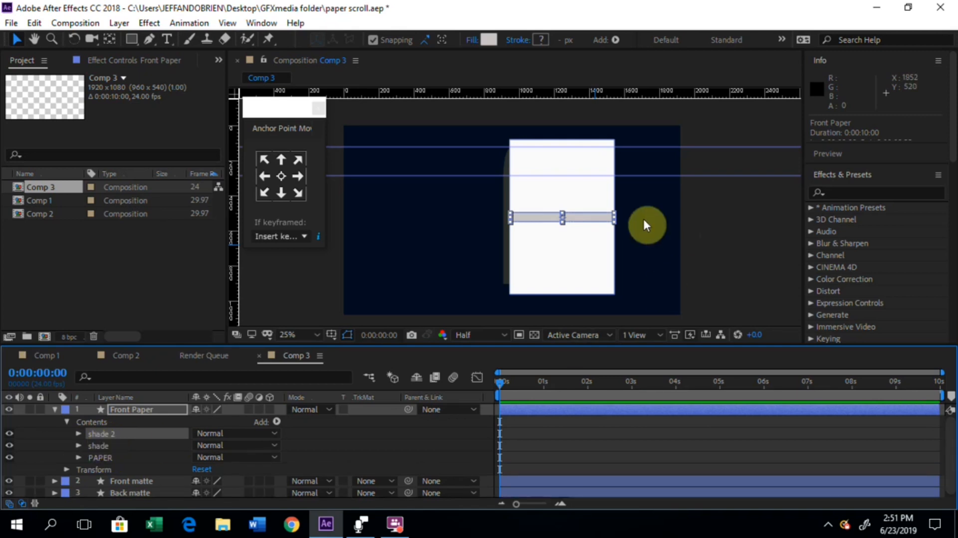
drag(560, 218, 561, 189)
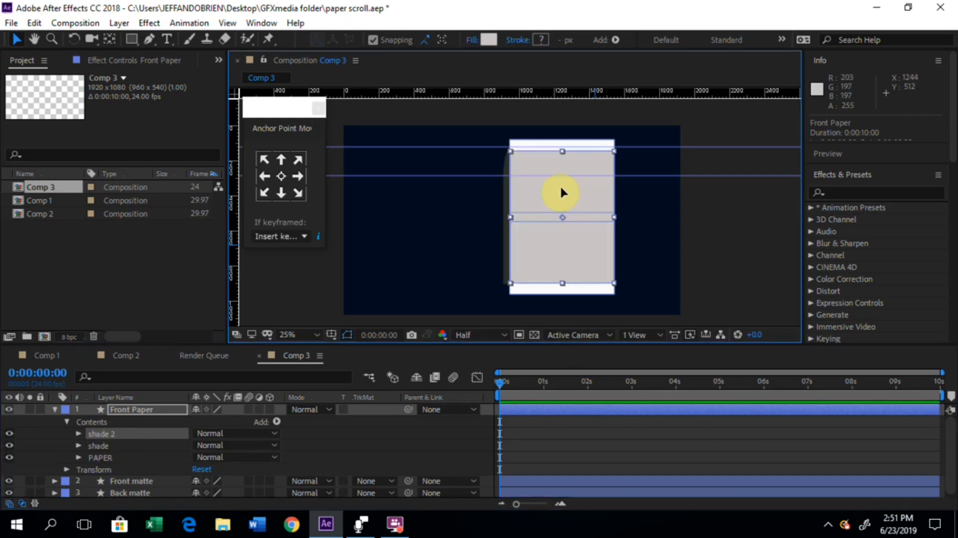
key(ctrl+z)
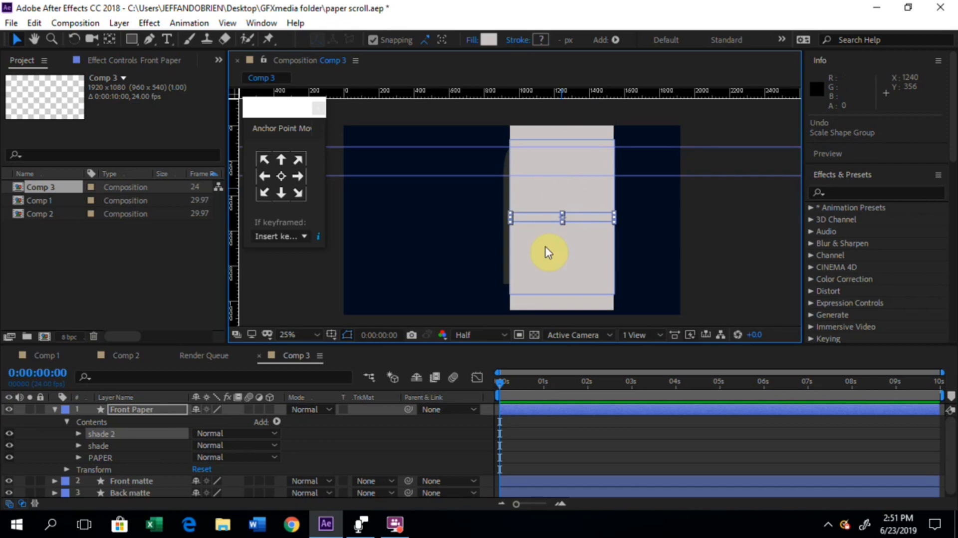
click(103, 435)
key(Up)
key(Up)
key(Up)
key(Up)
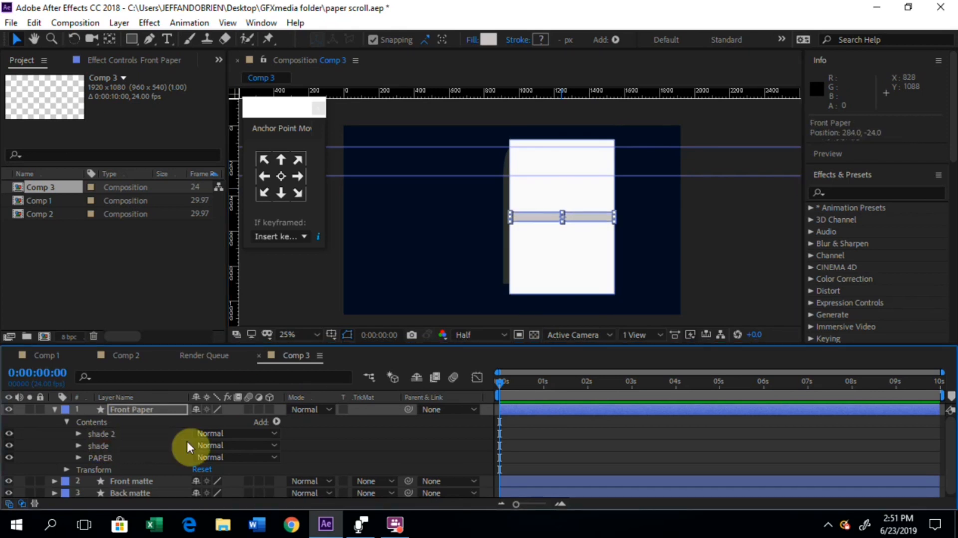
key(Up)
key(Up)
key(Up)
key(Up)
key(Up)
key(Up)
key(Up)
key(Up)
key(Up)
key(Up)
key(Up)
key(Up)
key(Up)
key(Up)
key(Up)
key(Up)
key(Up)
key(Up)
key(Up)
key(Up)
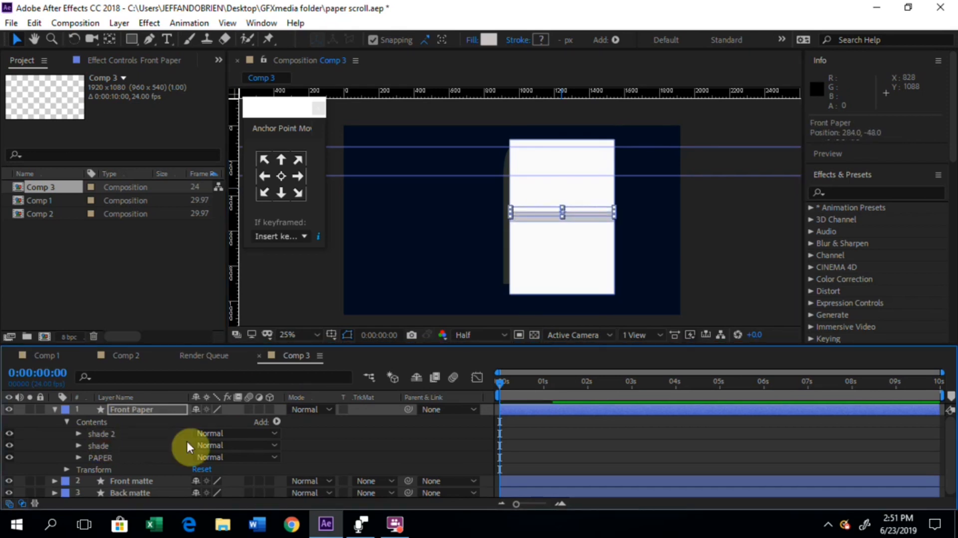
key(Up)
key(Up)
key(Up)
key(Up)
key(Up)
key(Up)
key(Up)
key(Up)
key(Up)
key(Up)
key(Up)
key(Up)
key(Up)
key(Up)
key(Up)
key(Up)
key(Up)
key(Up)
key(Up)
key(Up)
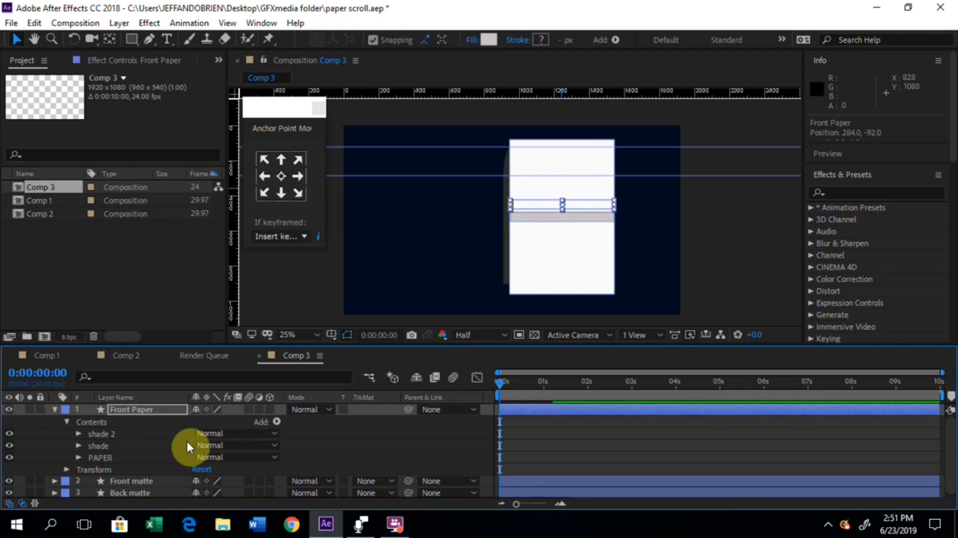
key(Up)
key(Up)
key(Up)
key(Up)
key(Up)
key(Up)
key(Up)
key(Up)
key(Up)
key(Up)
key(Up)
key(Up)
key(Up)
key(Up)
key(Up)
key(Up)
key(Up)
key(Up)
key(Up)
key(Up)
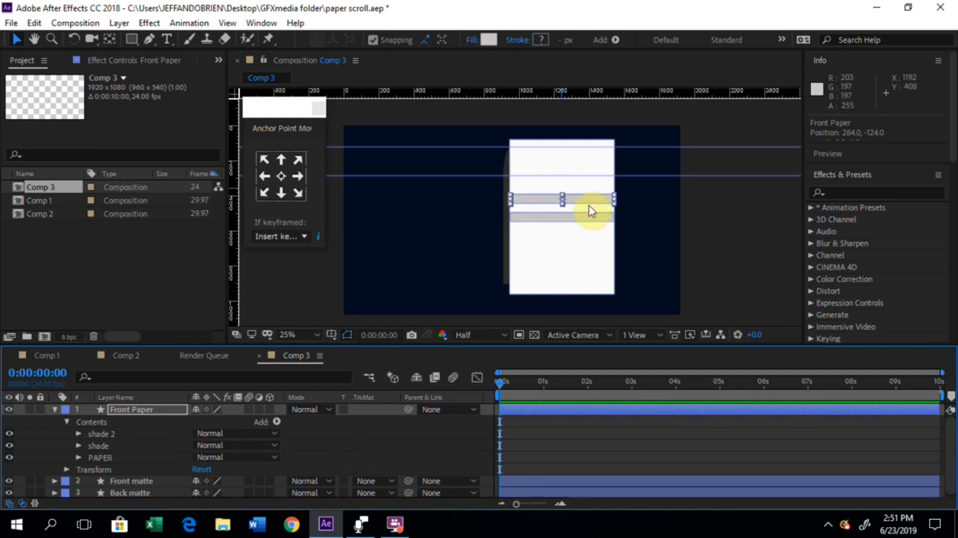
Step: Duplicate the shade 2 strip and move the copy up by about one strip spacing without scaling it
click(104, 434)
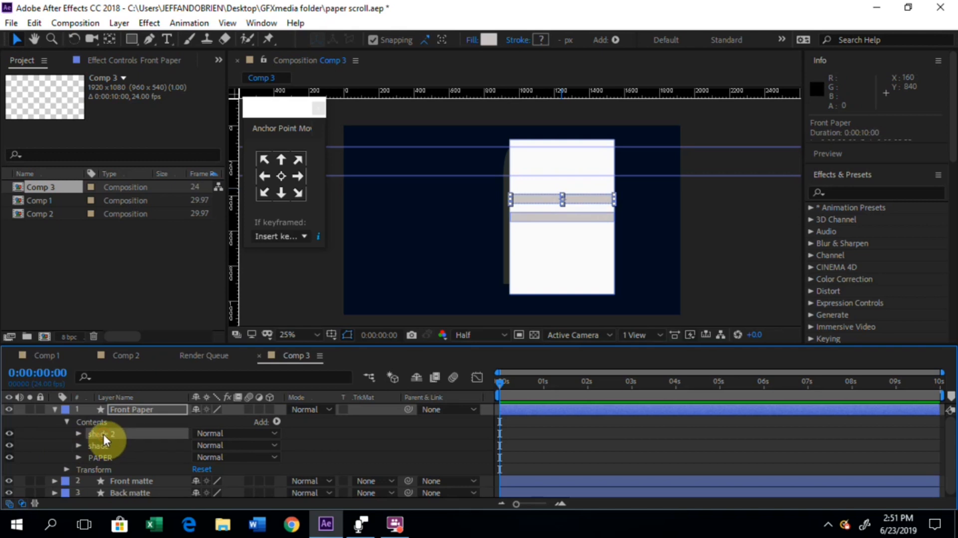
key(ctrl+d)
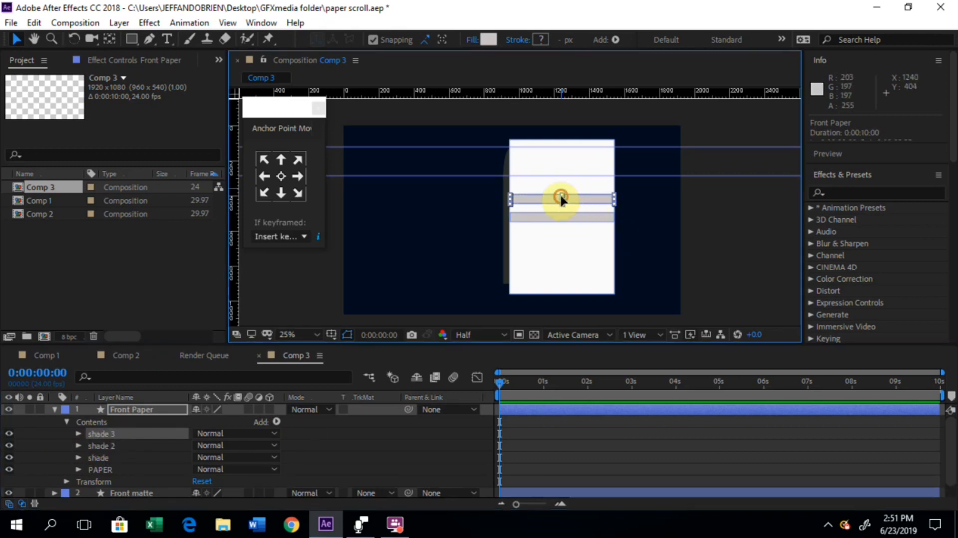
drag(559, 199, 561, 193)
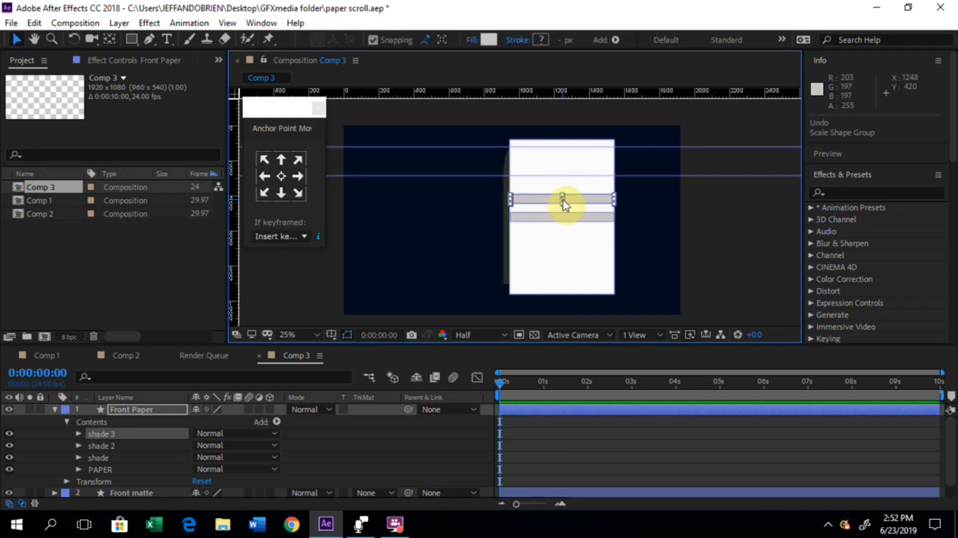
click(592, 200)
drag(592, 200, 591, 179)
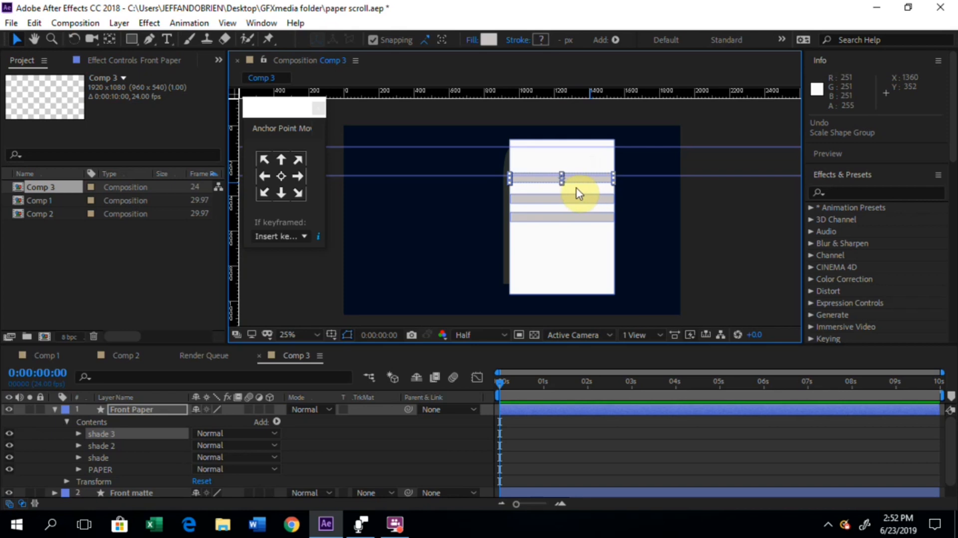
Step: Duplicate the shade 3 strip and place the copy one spacing higher, near the paper's upper edge
key(ctrl+d)
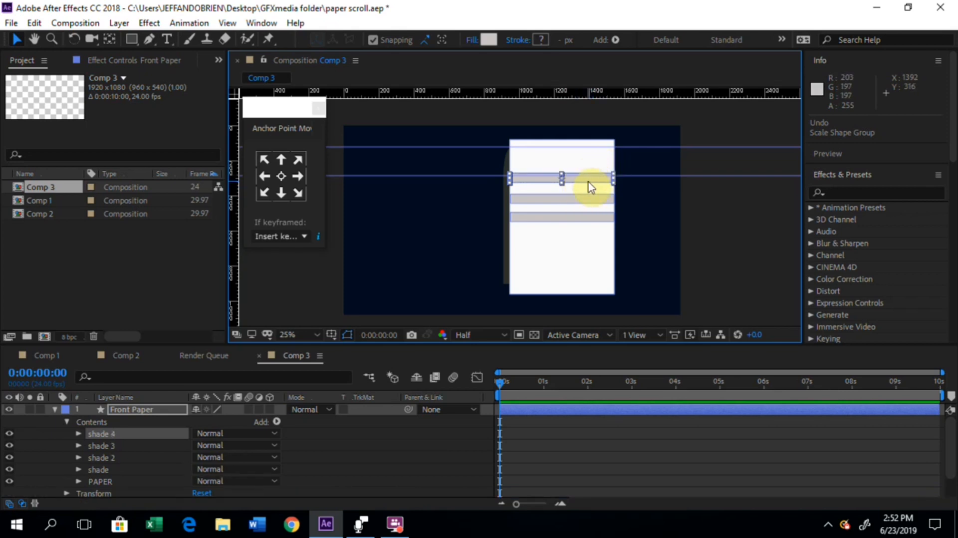
drag(588, 182, 583, 159)
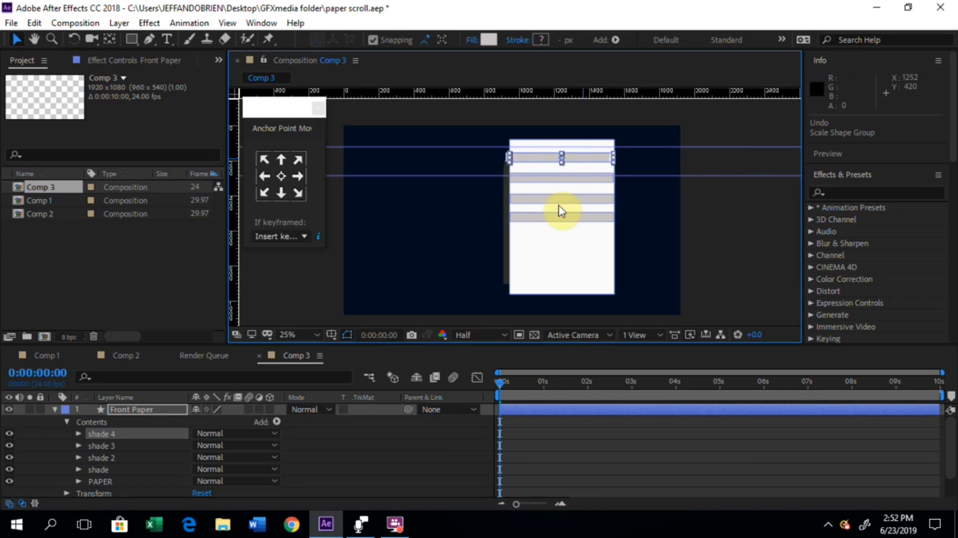
key(Caps_Lock)
key(Caps_Lock)
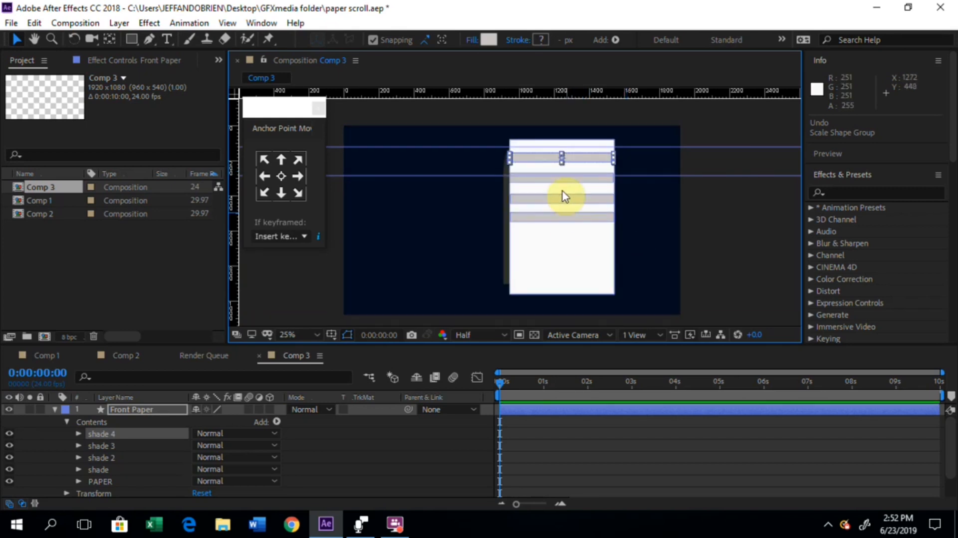
Step: Duplicate the original shade strip at the paper's middle and move the copy down by about one strip spacing
click(564, 217)
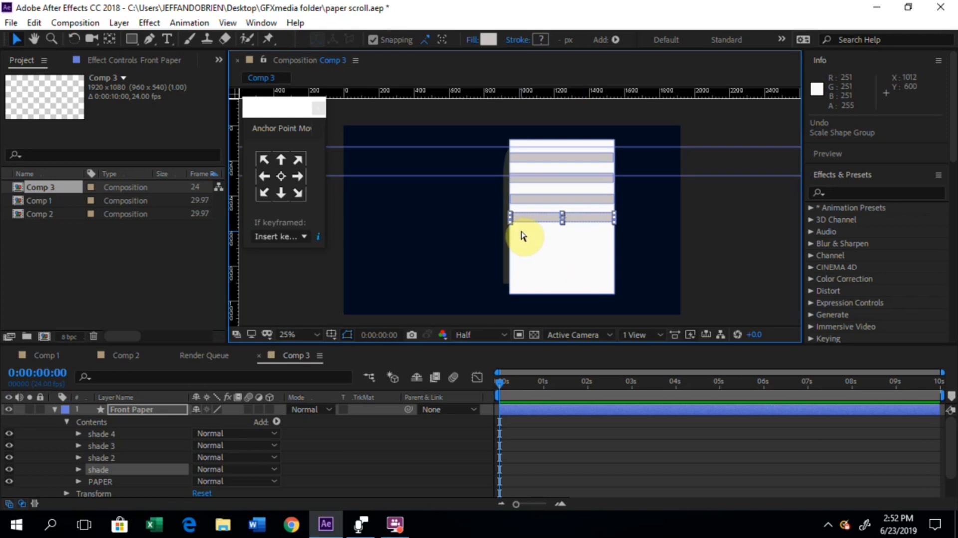
key(ctrl+d)
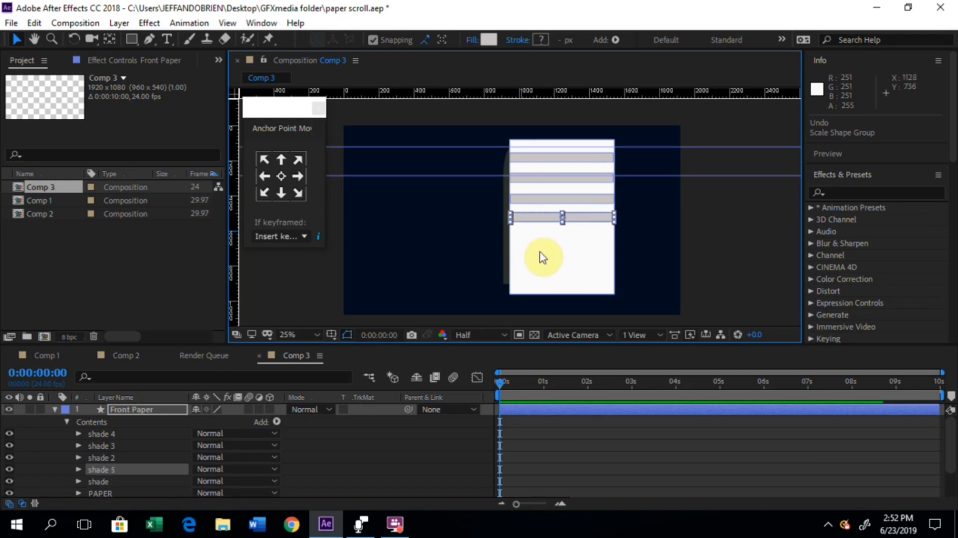
click(579, 217)
drag(580, 218, 579, 240)
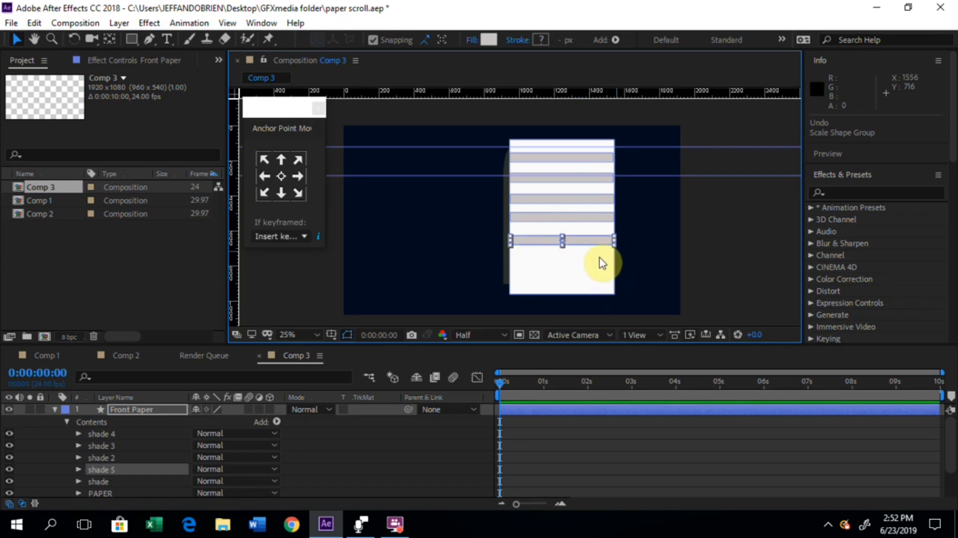
Step: Duplicate the lowest shade strip twice, moving each copy down by about one strip spacing to fill the paper's lower part
key(ctrl+d)
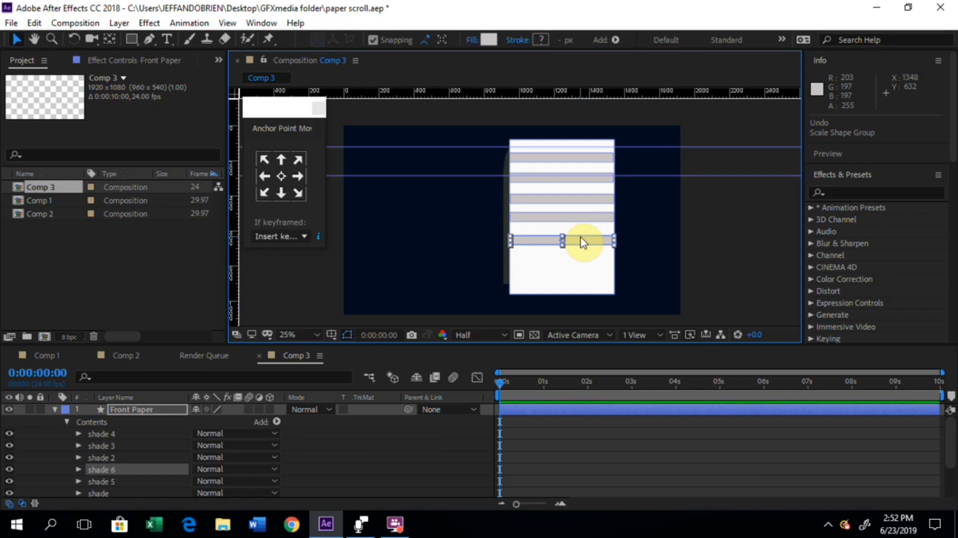
drag(581, 248, 577, 258)
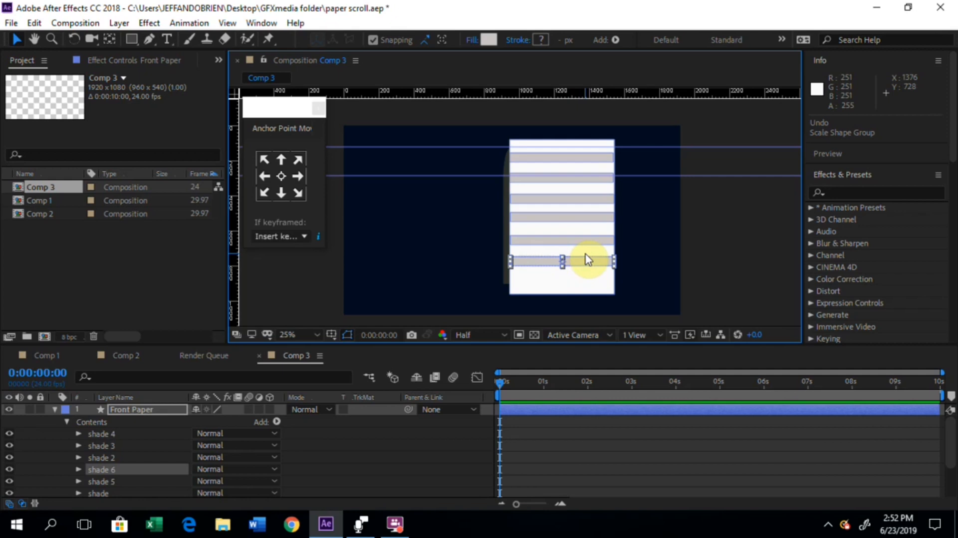
key(ctrl+d)
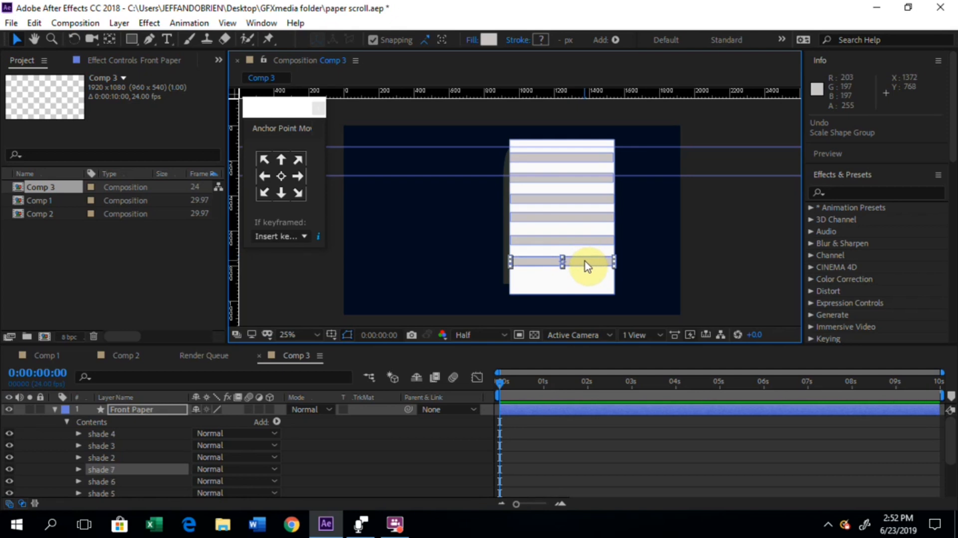
drag(580, 263, 581, 280)
click(743, 242)
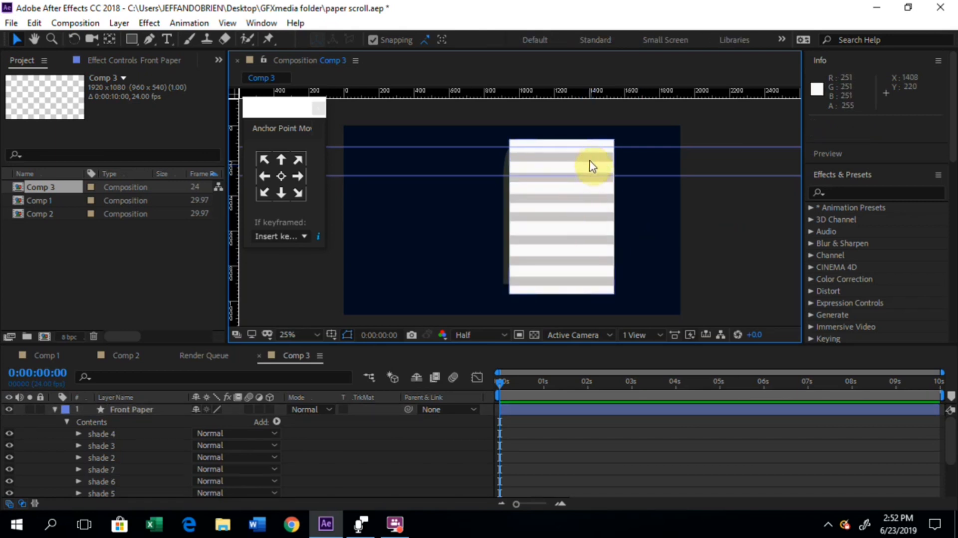
click(592, 166)
click(729, 219)
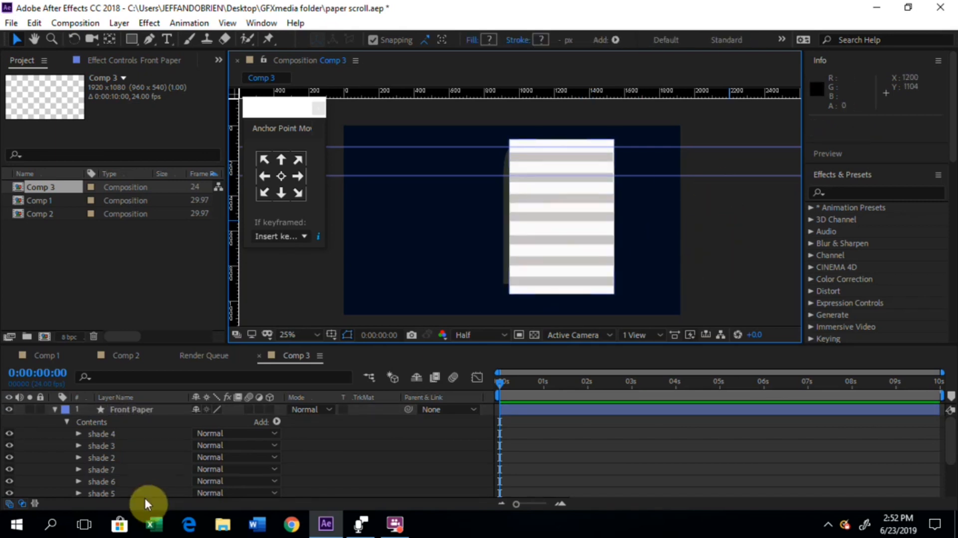
Step: Collapse the Front Paper layer and move it directly below the Front matte layer in the layer stack
click(54, 409)
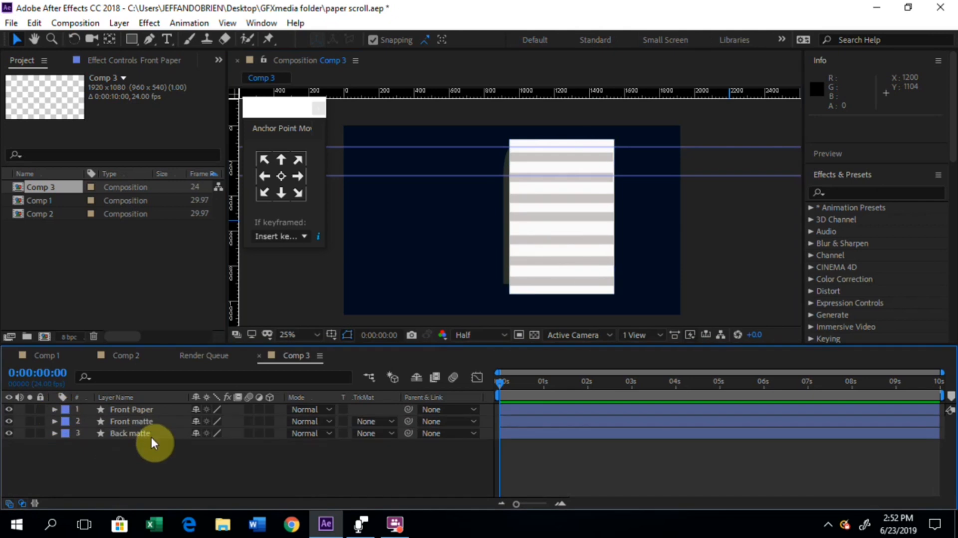
click(137, 410)
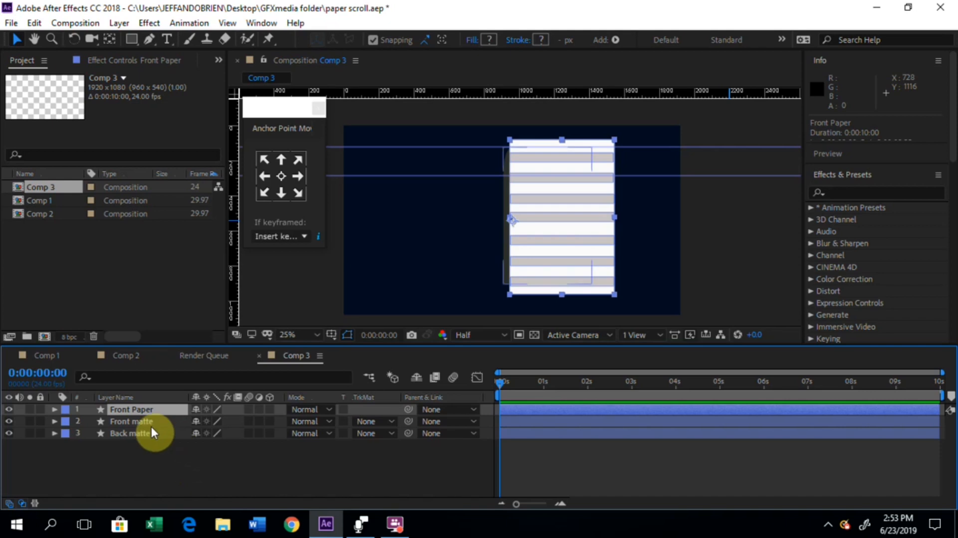
click(145, 409)
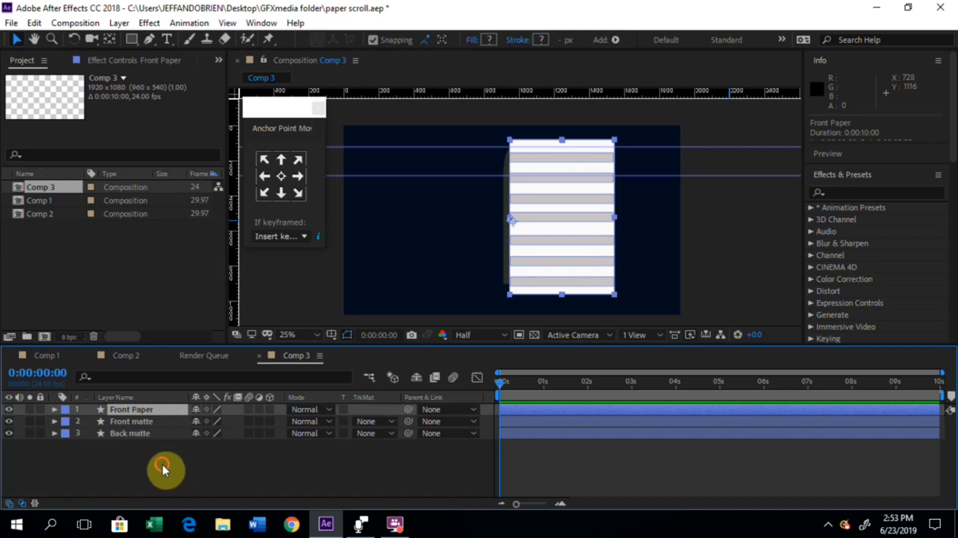
click(162, 461)
click(151, 410)
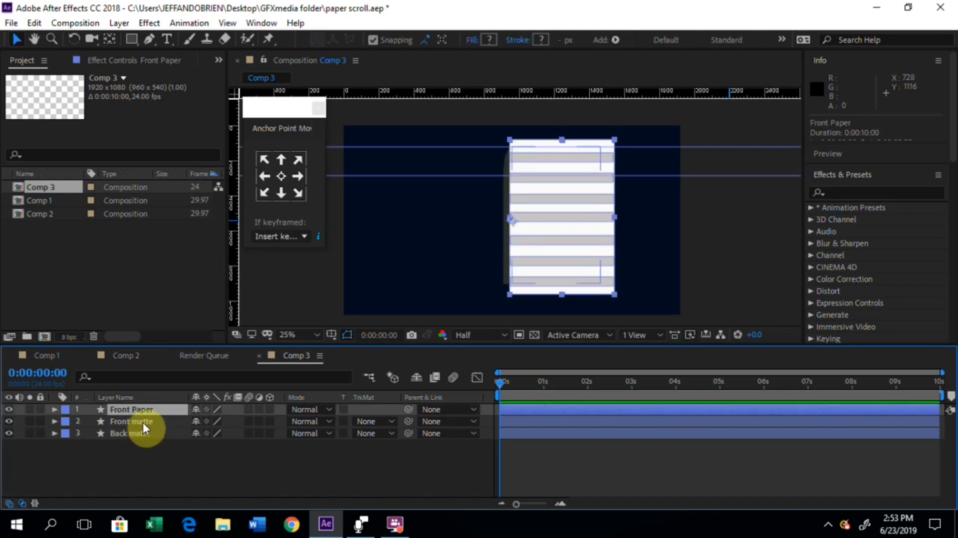
drag(146, 408, 145, 423)
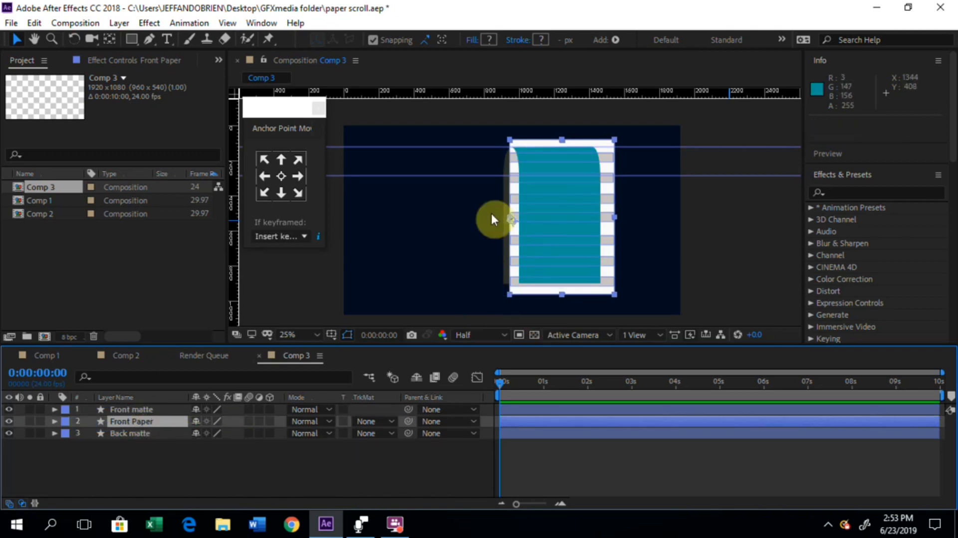
Step: Duplicate the Front Paper layer and place the copy beneath the Back matte layer
click(137, 408)
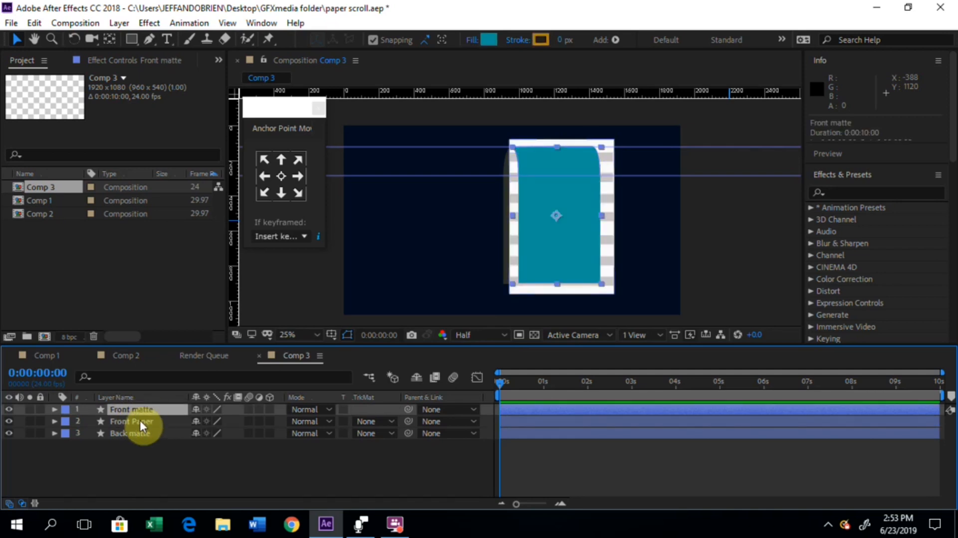
click(139, 420)
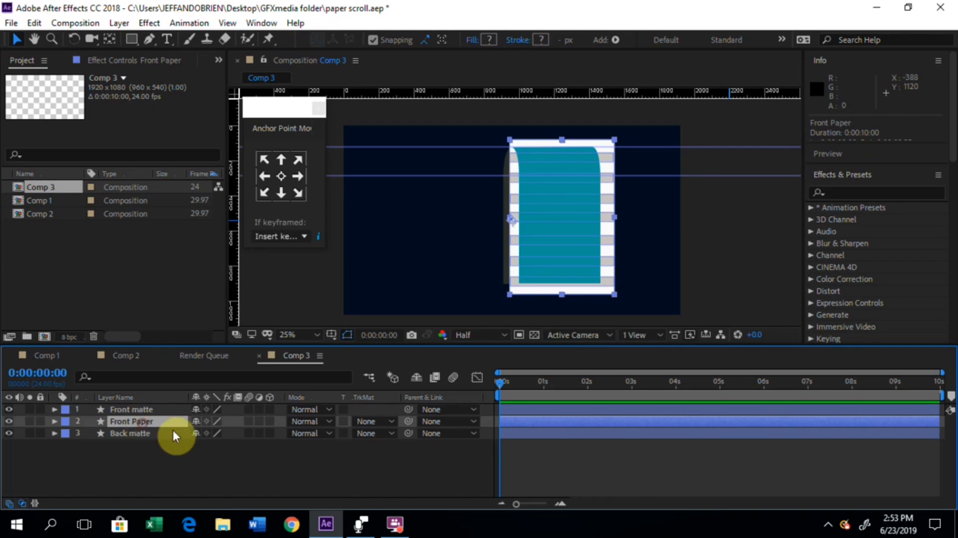
key(ctrl+d)
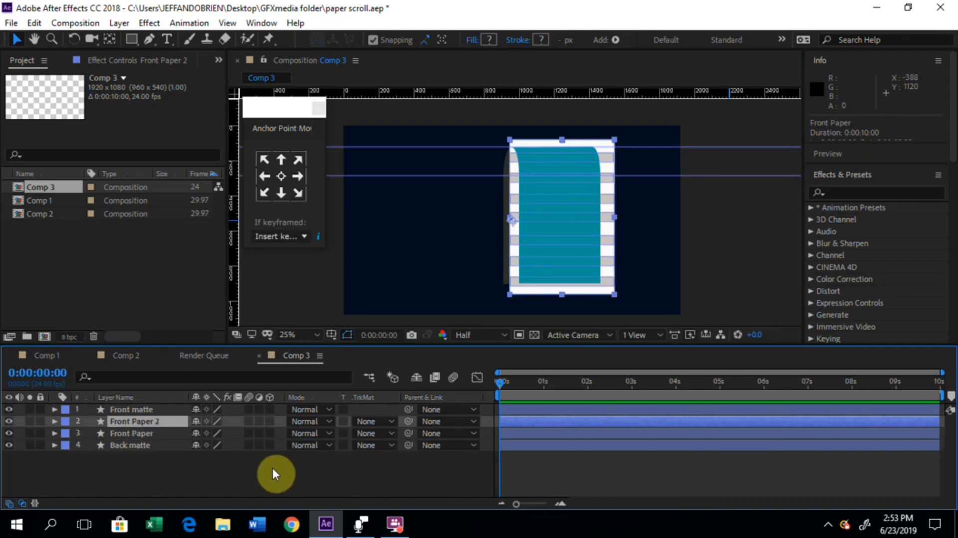
drag(149, 427, 151, 448)
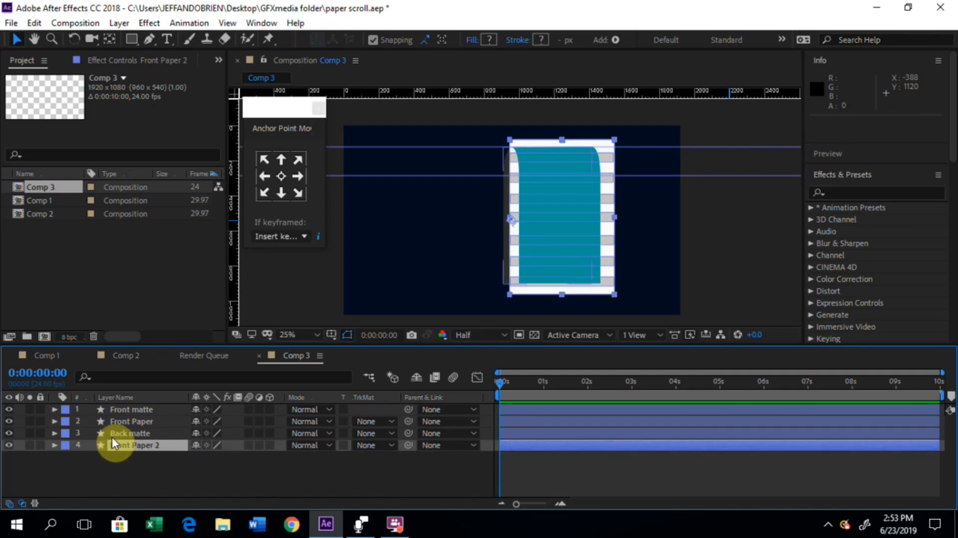
Step: Rename the duplicated paper layer beneath Back matte as Back Paper
click(141, 447)
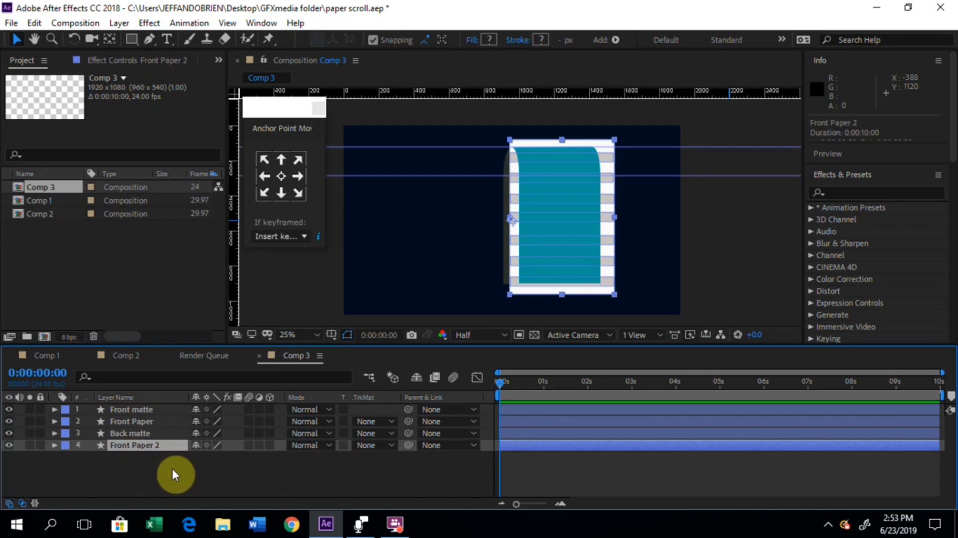
key(Return)
text(B)
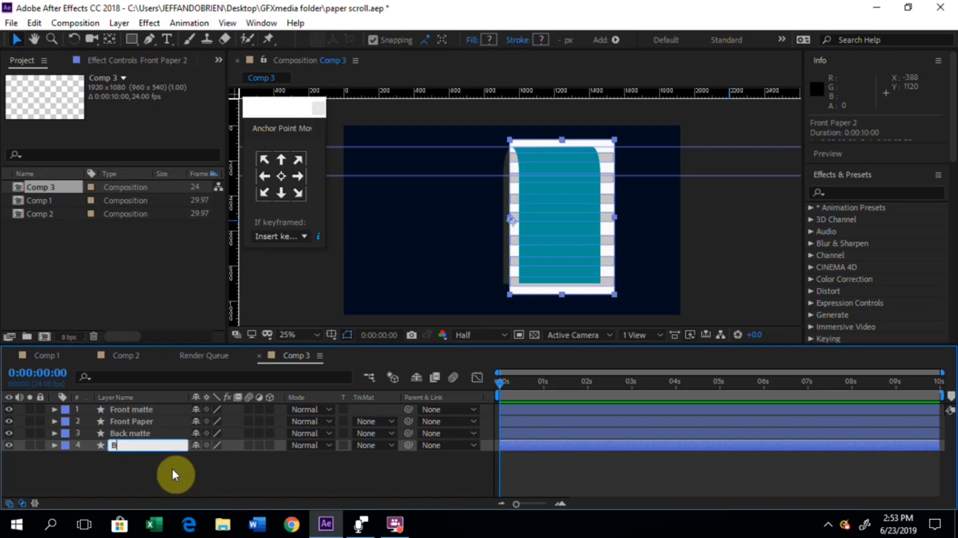
text(ack Paper)
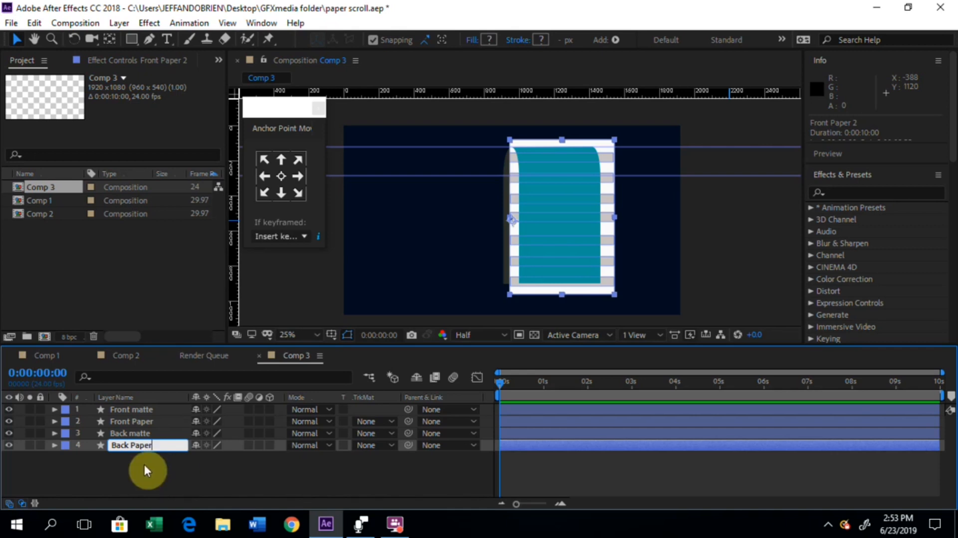
click(164, 469)
click(151, 443)
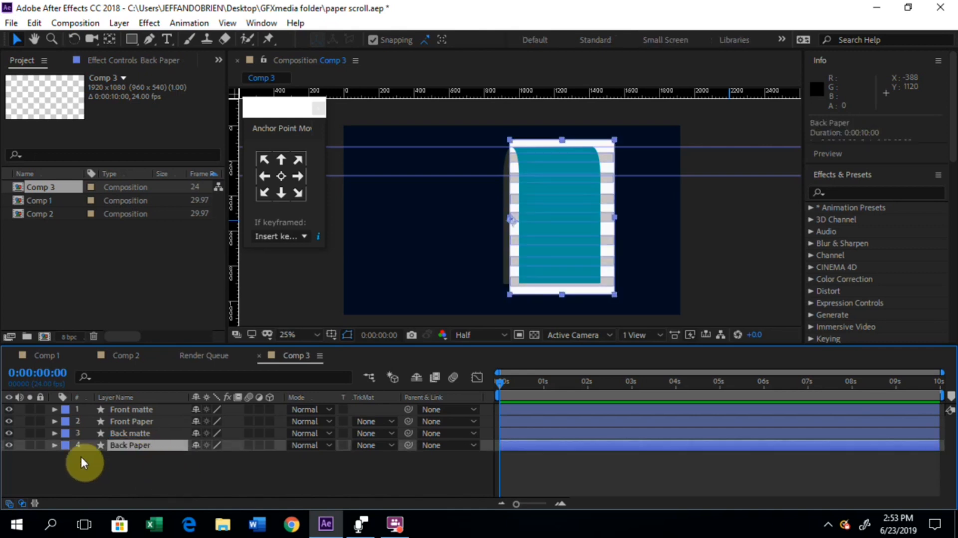
Step: Delete all the shade groups from the Back Paper layer's contents, keeping only the PAPER group
click(53, 446)
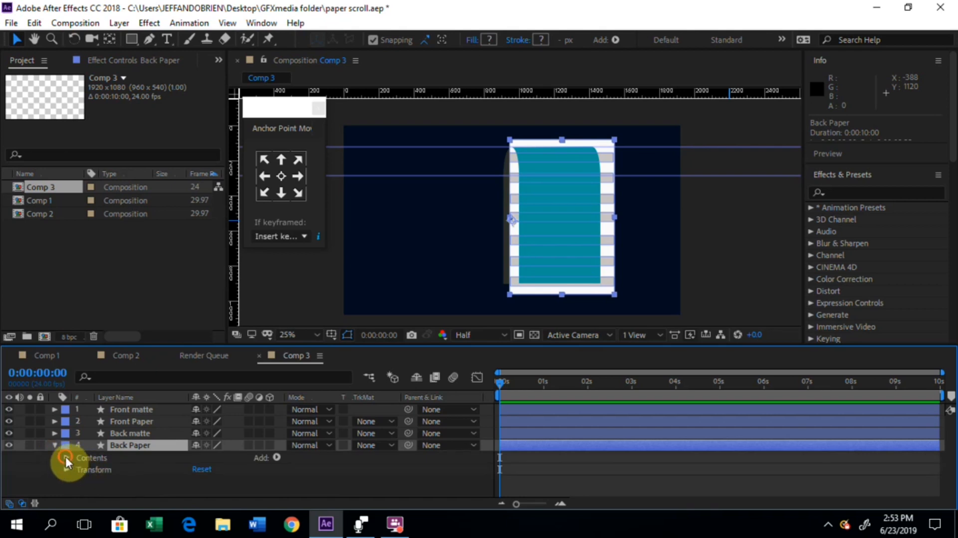
click(66, 457)
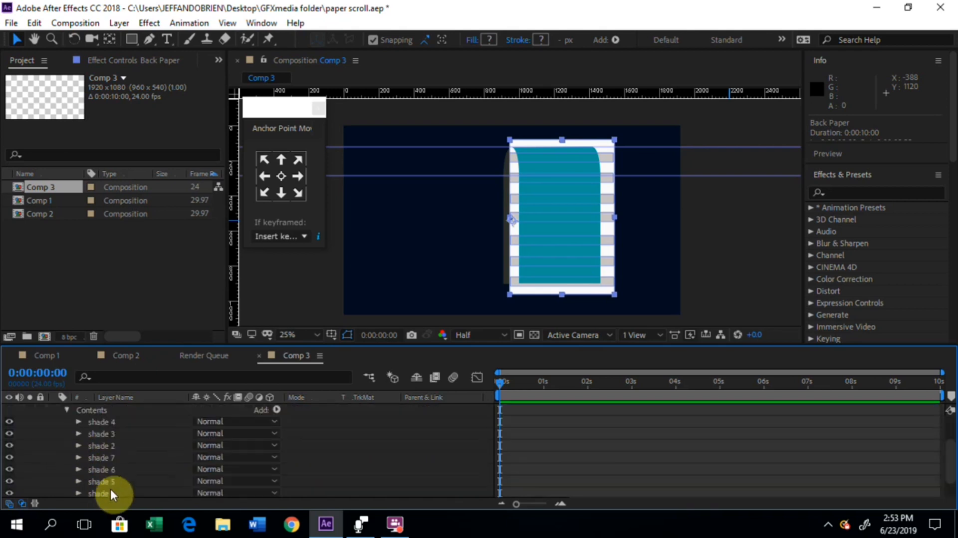
click(107, 421)
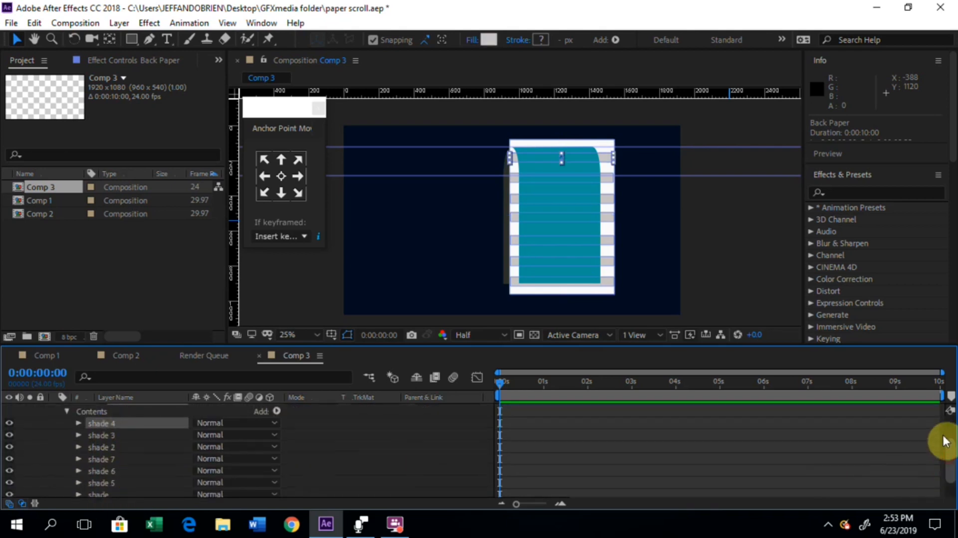
drag(942, 442, 949, 400)
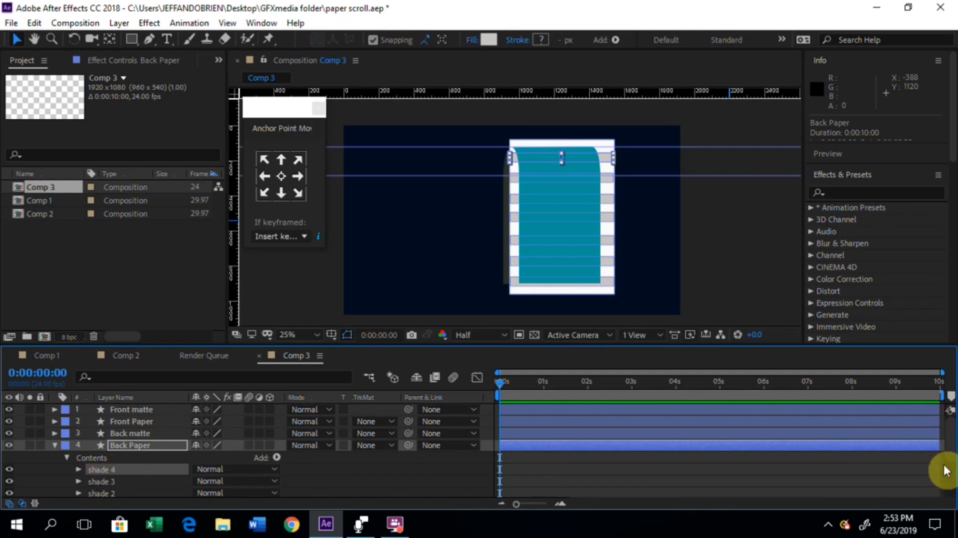
drag(949, 453, 952, 474)
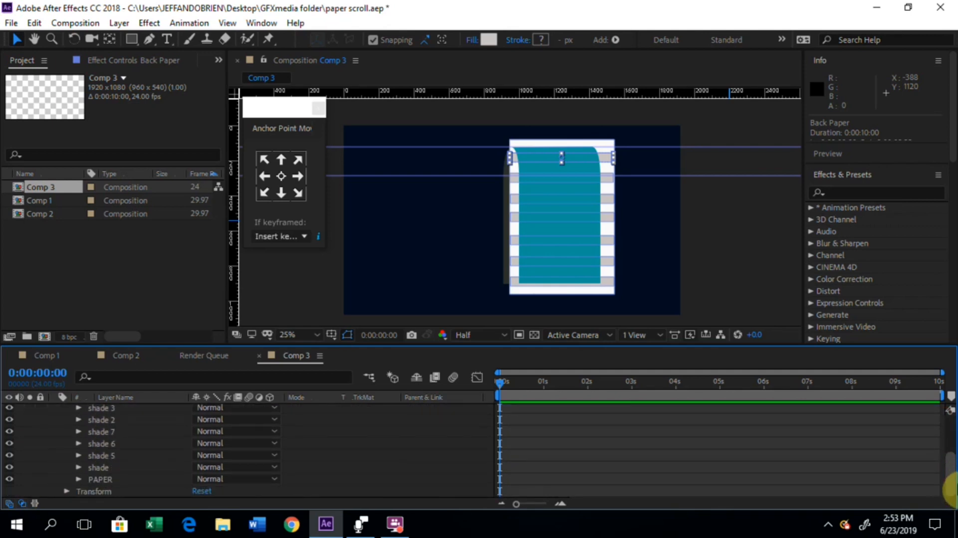
shift+click(97, 469)
key(Delete)
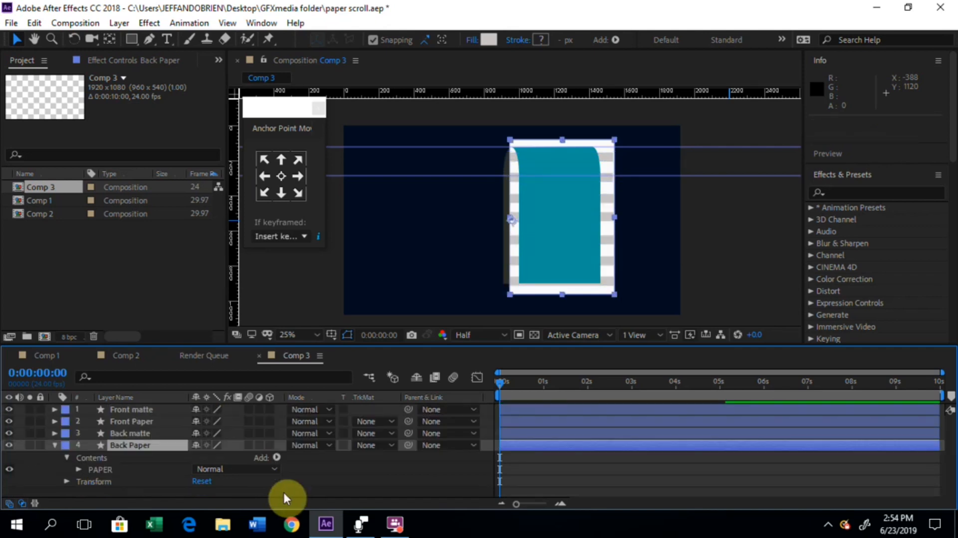
Step: Change the fill colour of the Back Paper layer's PAPER group to a medium grey
click(99, 469)
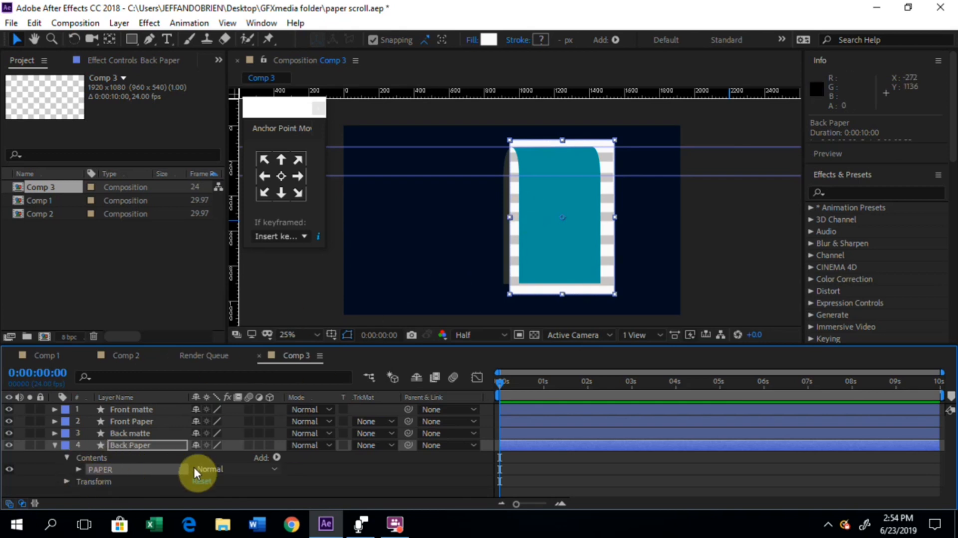
click(80, 469)
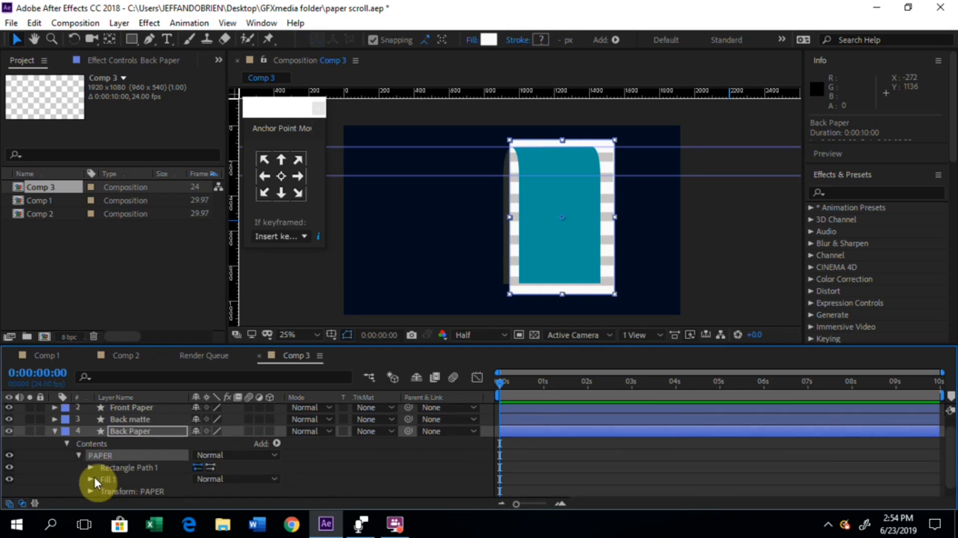
click(91, 478)
click(199, 480)
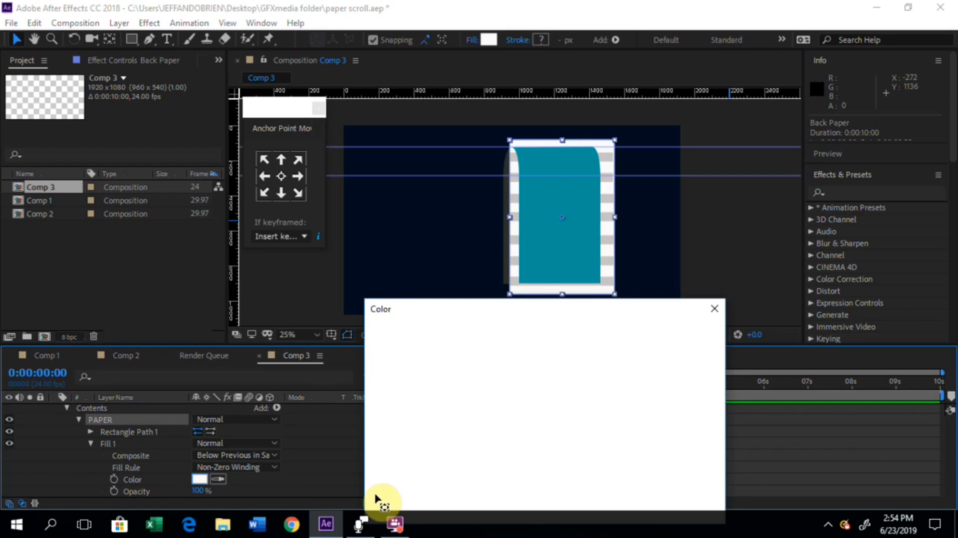
click(389, 414)
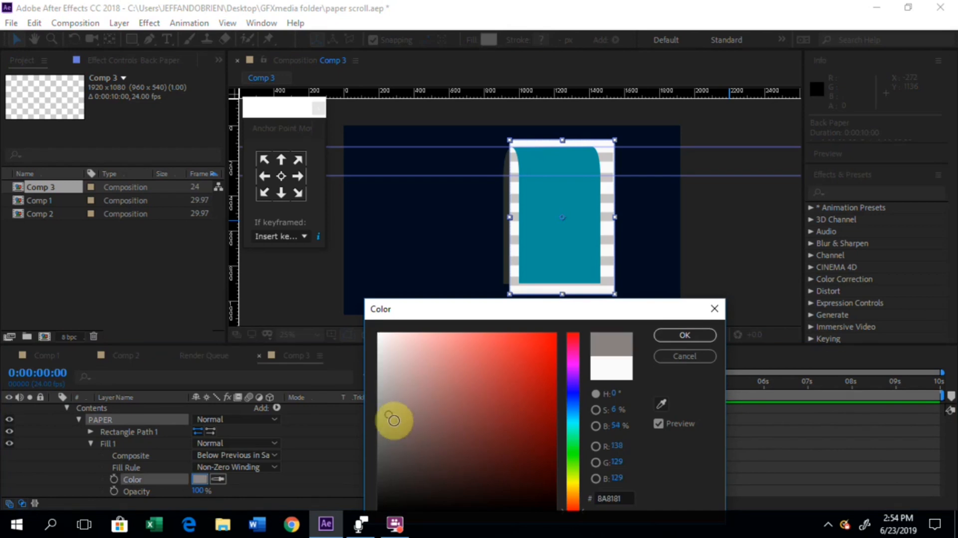
click(382, 398)
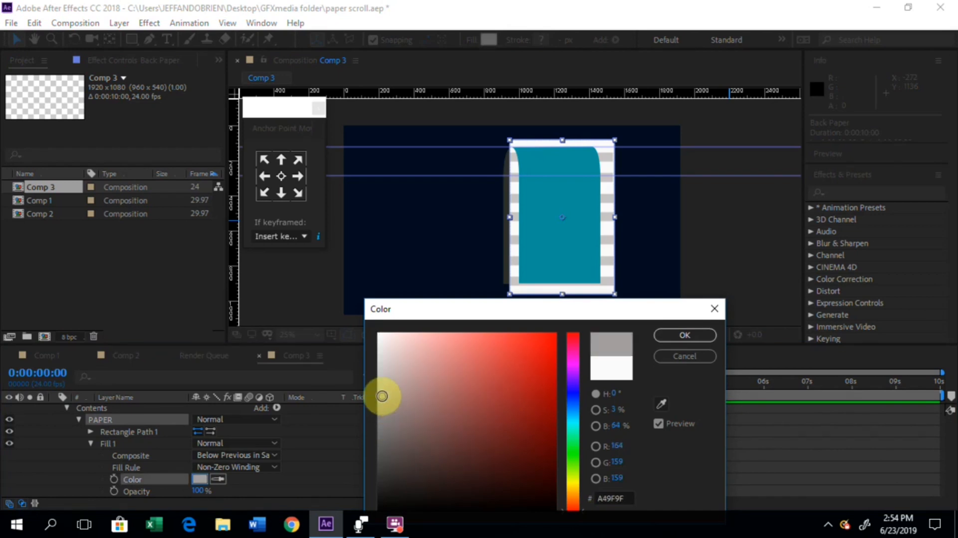
click(384, 408)
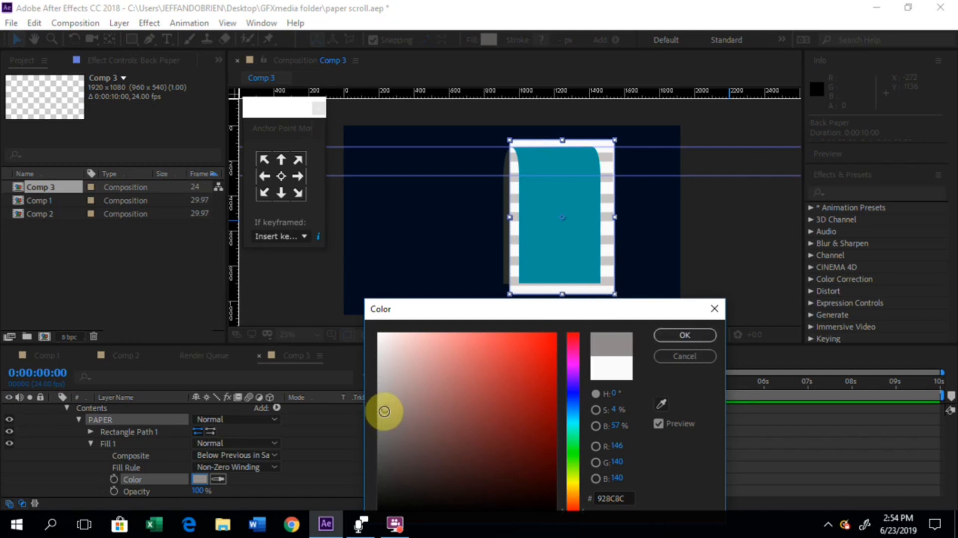
click(385, 408)
drag(385, 408, 381, 408)
click(683, 336)
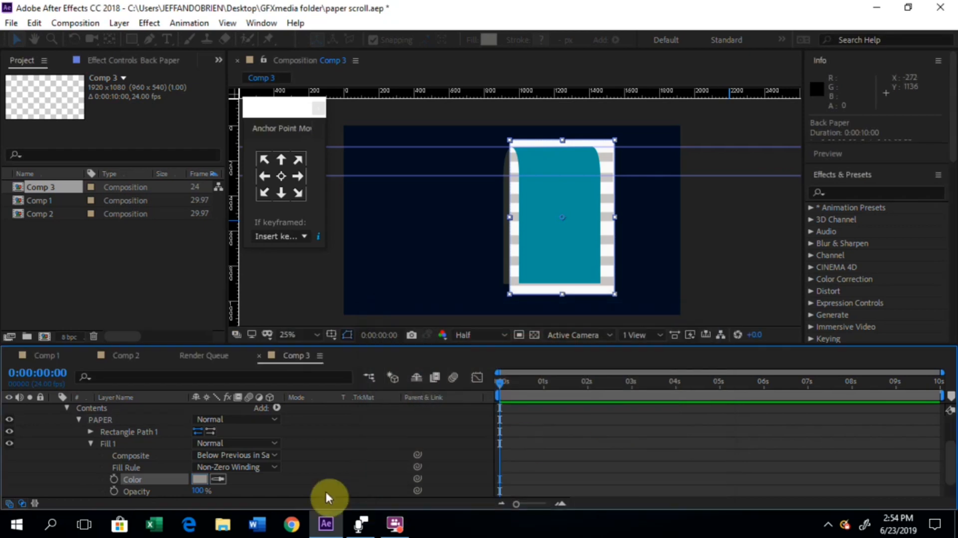
Step: Move the Back Paper rectangle path down by setting its position to 0, 177
click(91, 440)
click(121, 456)
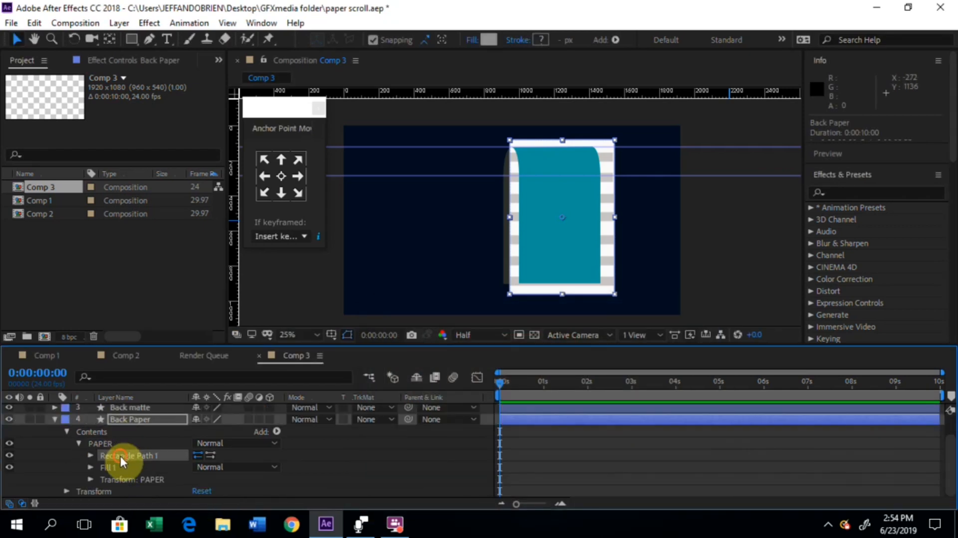
click(92, 456)
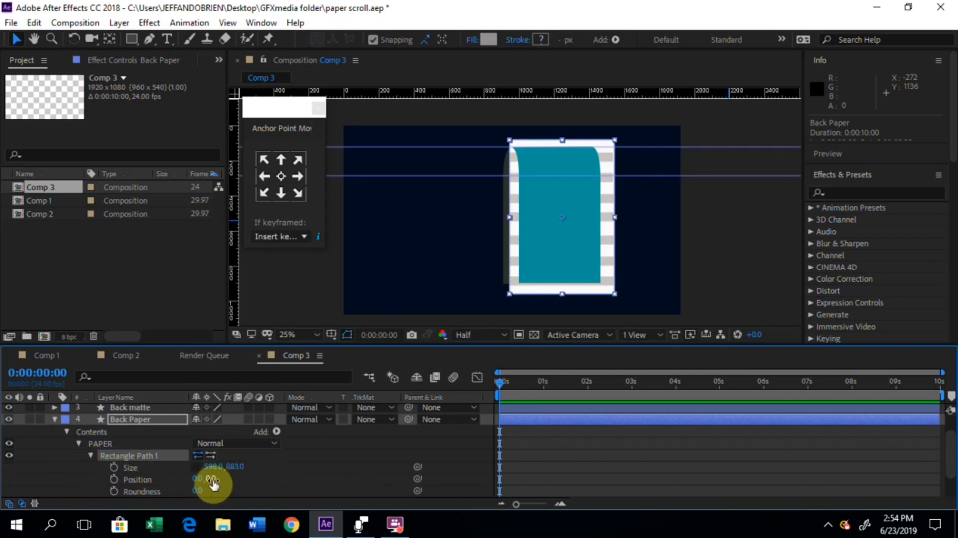
drag(212, 479, 322, 473)
drag(342, 473, 342, 474)
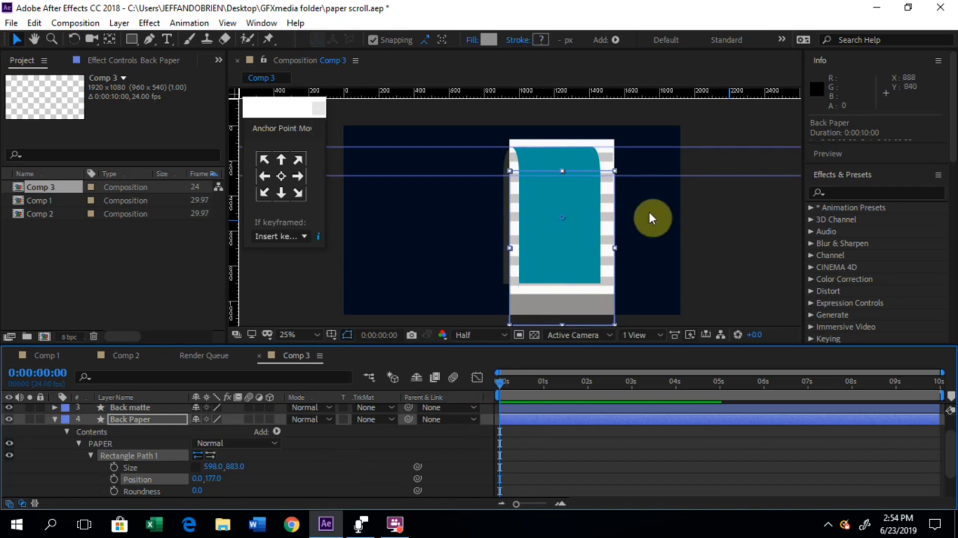
key(comma)
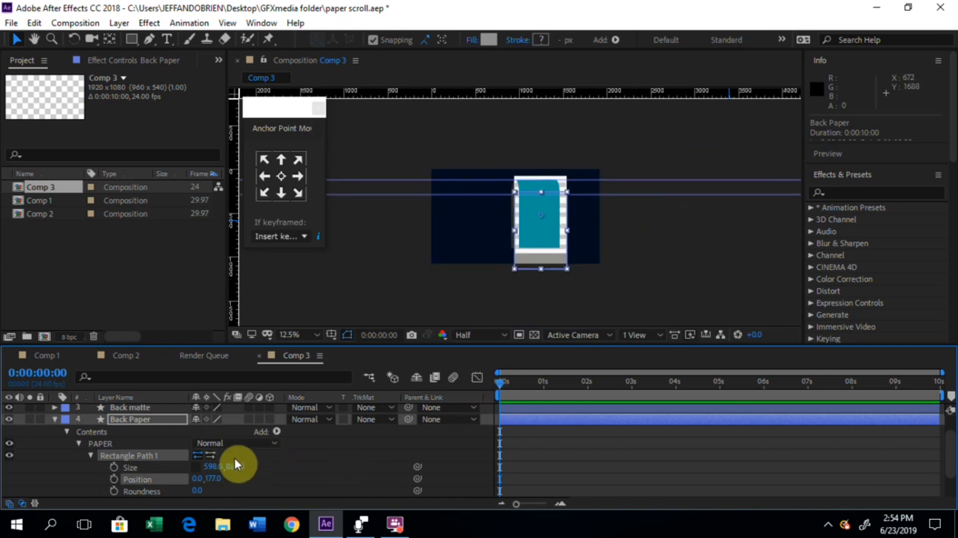
drag(242, 471, 294, 470)
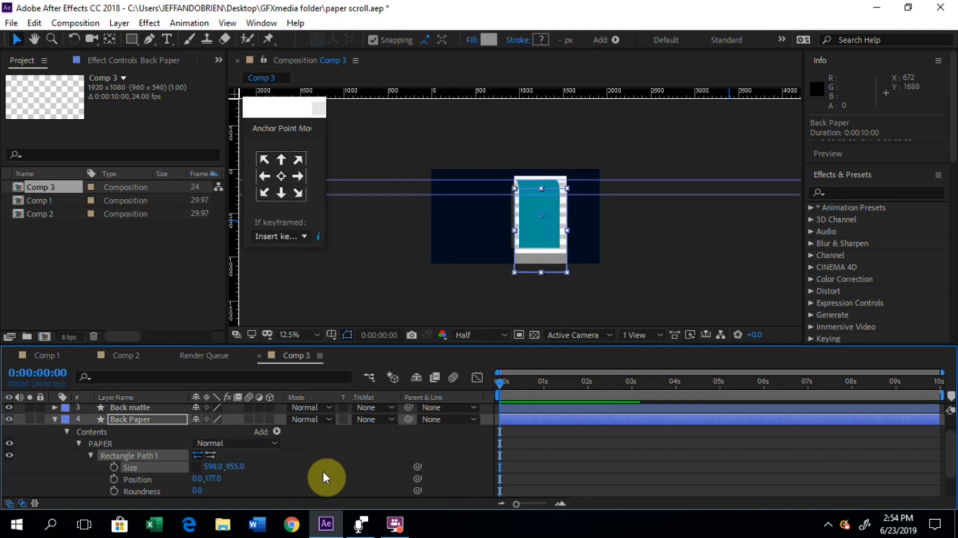
drag(232, 467, 285, 467)
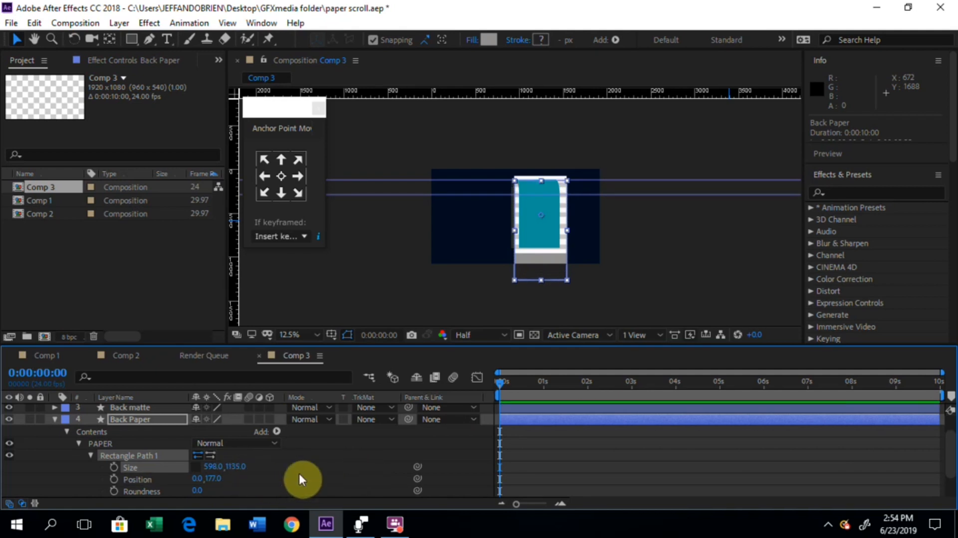
key(ctrl+z)
key(ctrl+z)
key(ctrl+z)
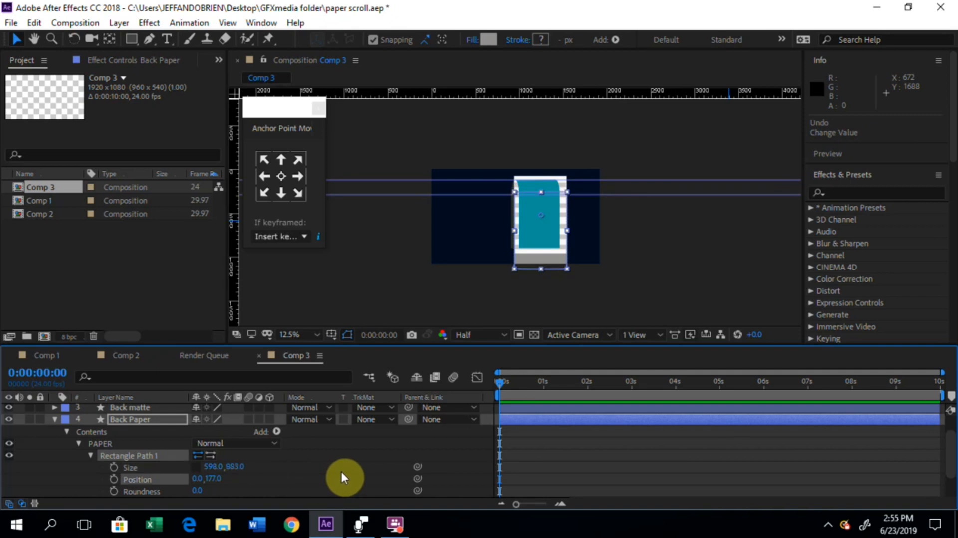
Step: Move the Back Paper rectangle path up to position 0, -133 and collapse the layer
drag(215, 478, 350, 490)
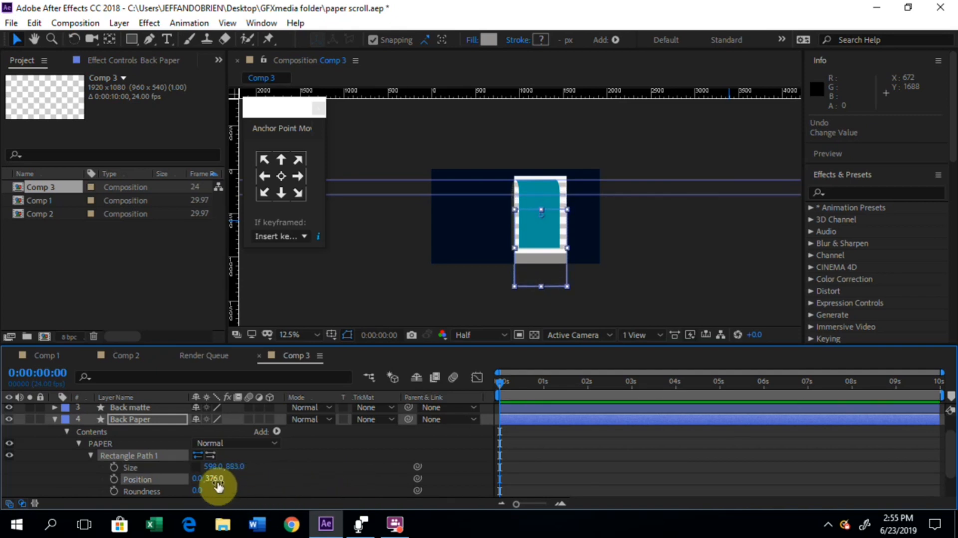
drag(157, 478, 195, 465)
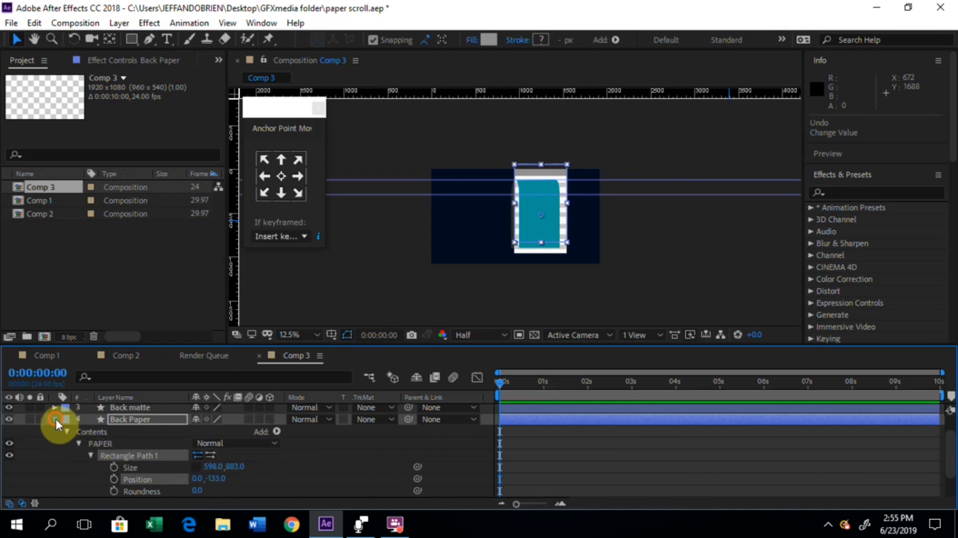
click(55, 417)
click(193, 464)
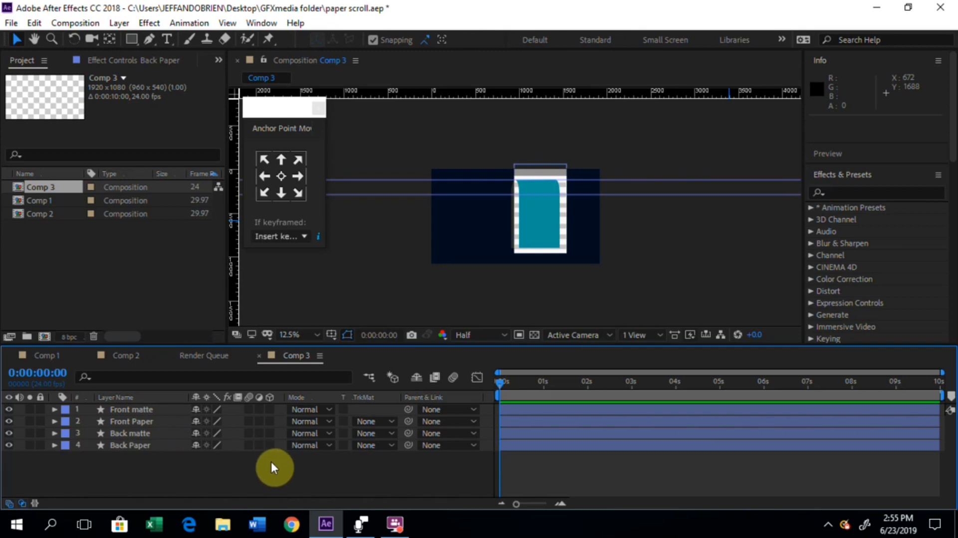
Step: Check the layer order, comparing Front matte with Front Paper and Back matte with Back Paper
click(143, 422)
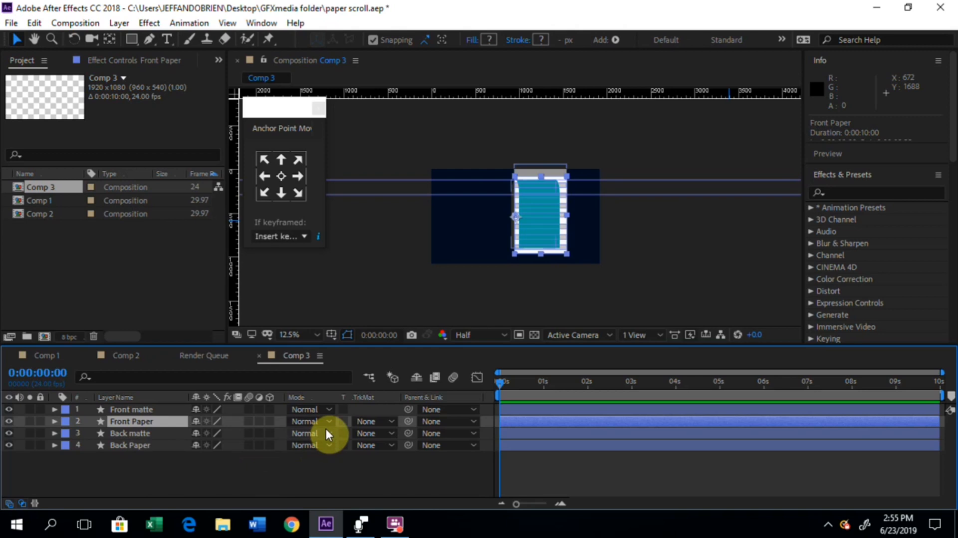
click(138, 407)
click(140, 419)
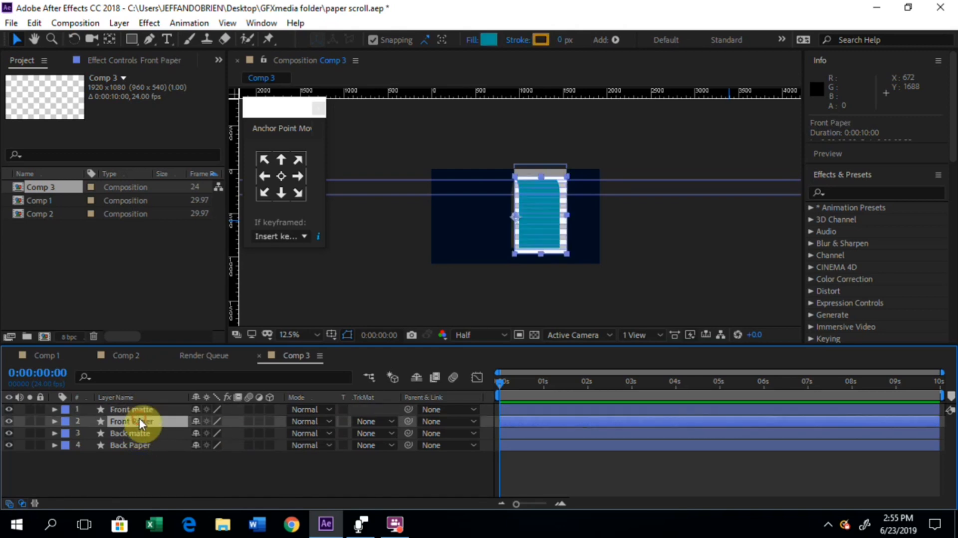
click(149, 413)
click(143, 421)
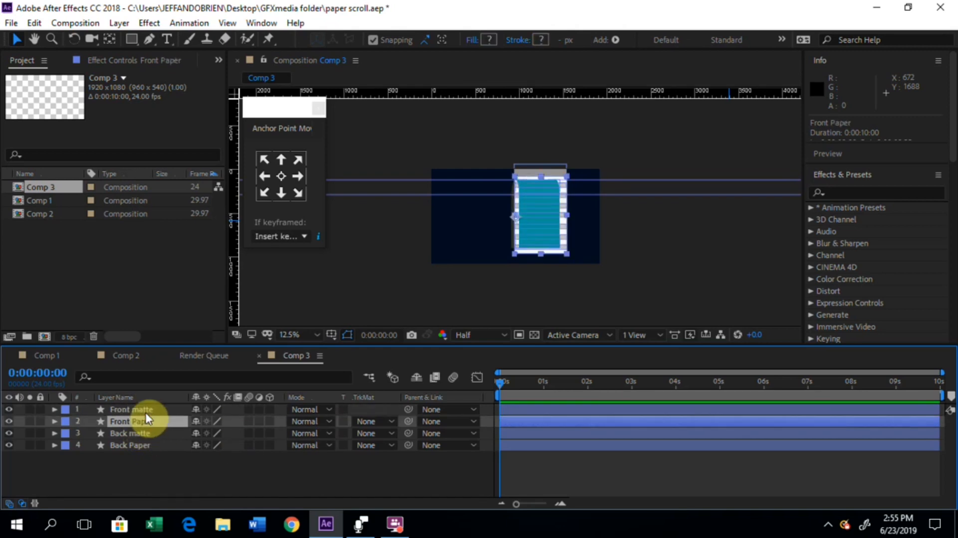
click(145, 409)
click(141, 442)
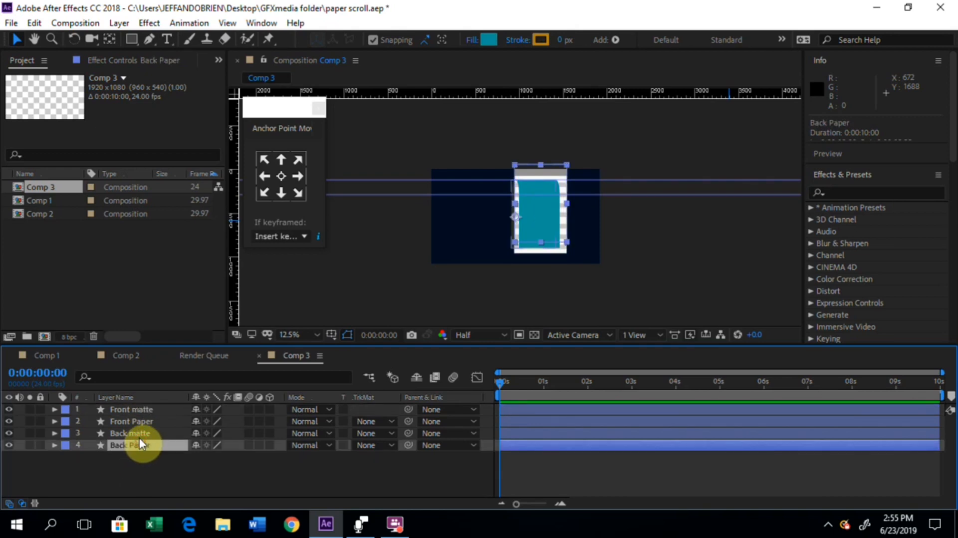
click(138, 435)
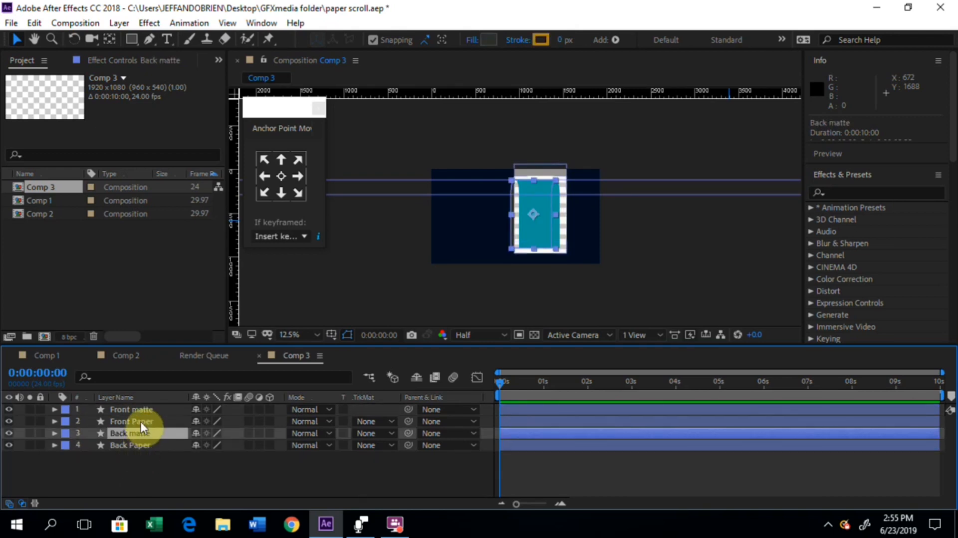
click(140, 421)
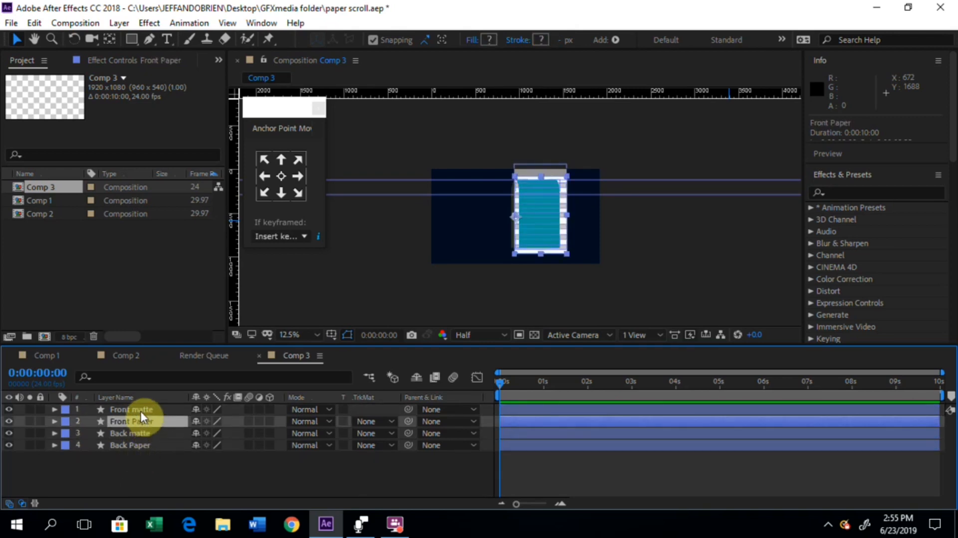
click(140, 410)
click(137, 442)
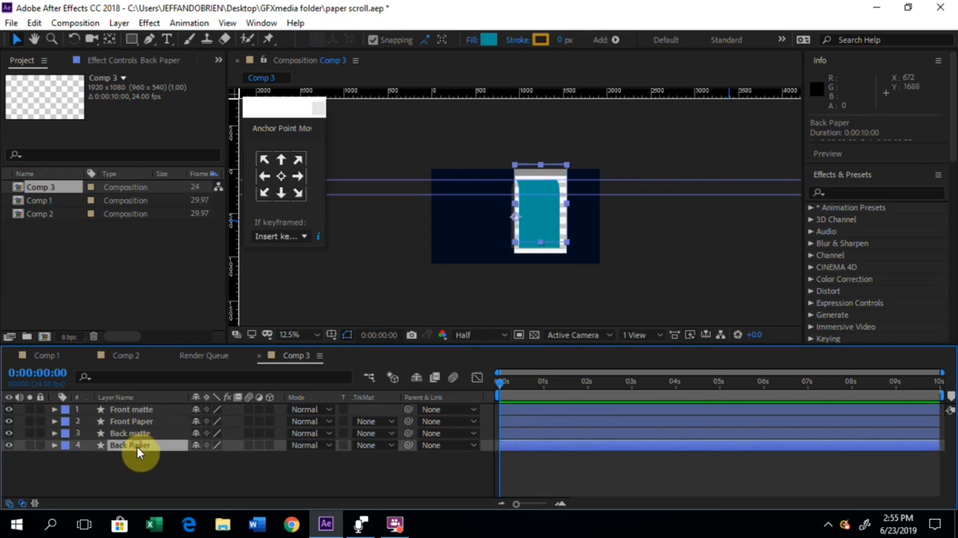
click(142, 434)
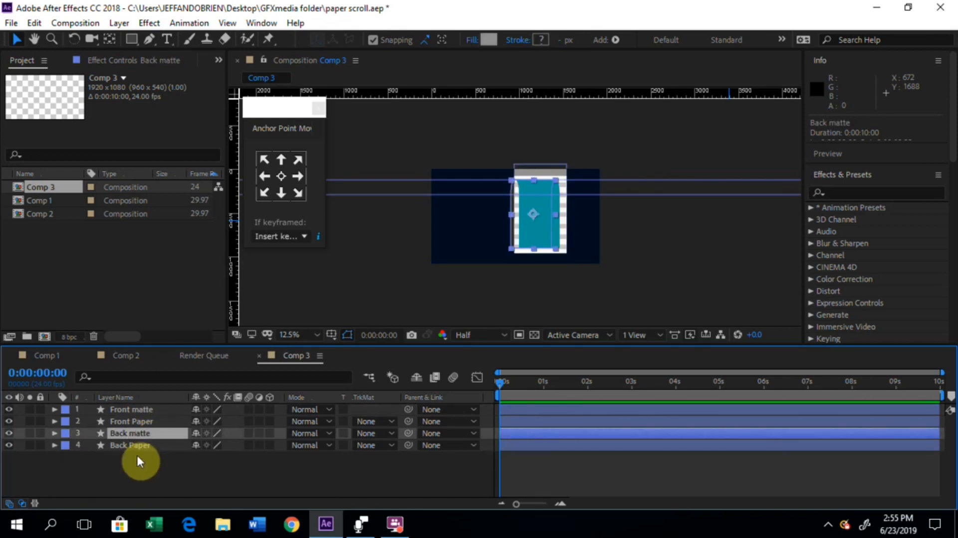
click(224, 479)
key(period)
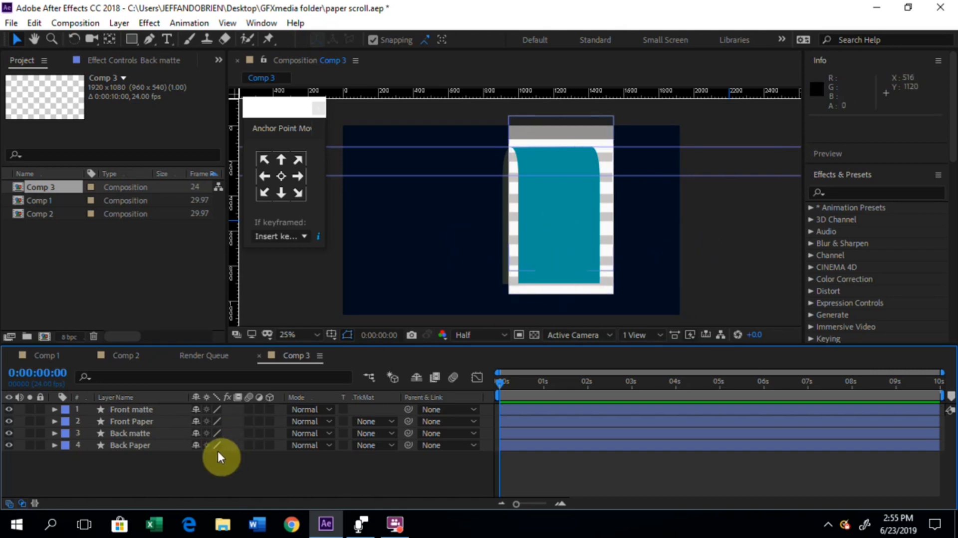
Step: Set the Front Paper layer's track matte to Alpha Matte "Front matte"
click(137, 420)
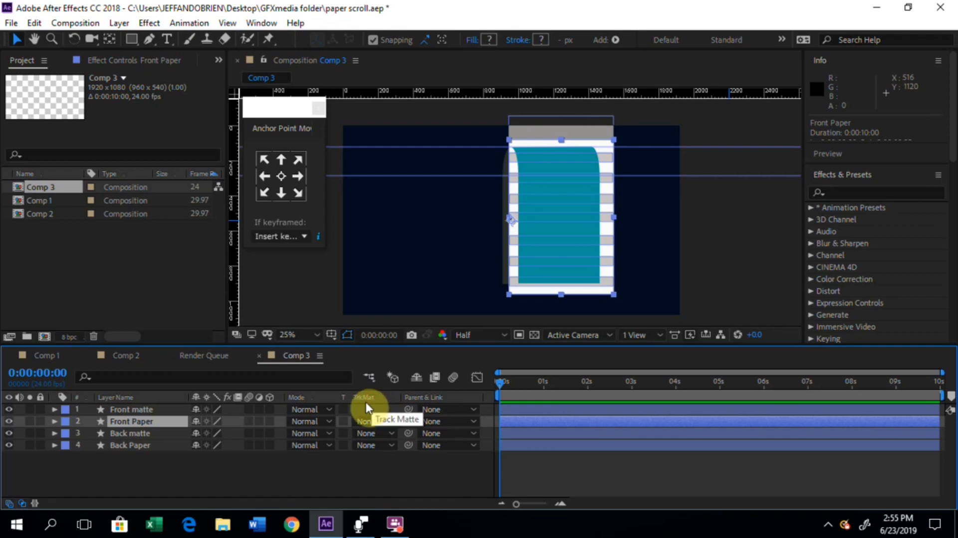
click(11, 499)
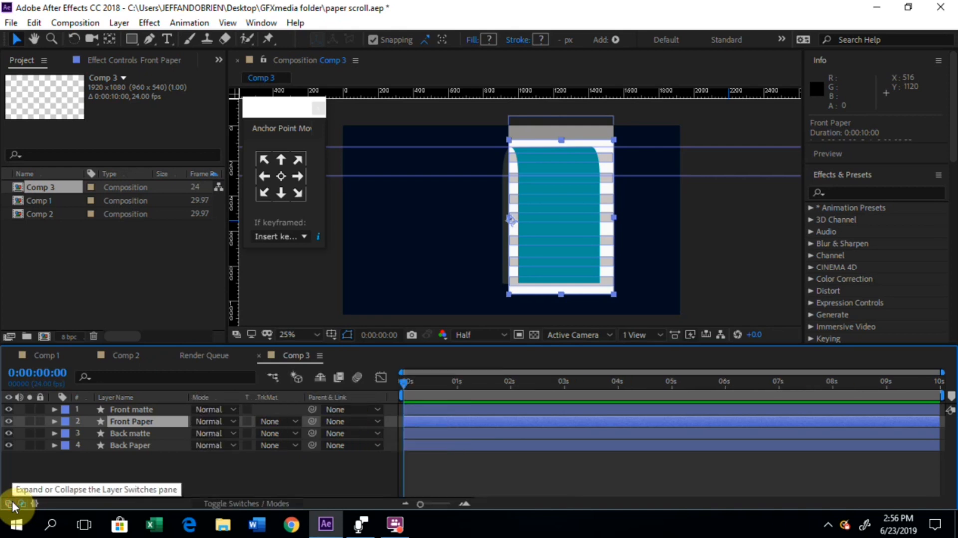
click(12, 500)
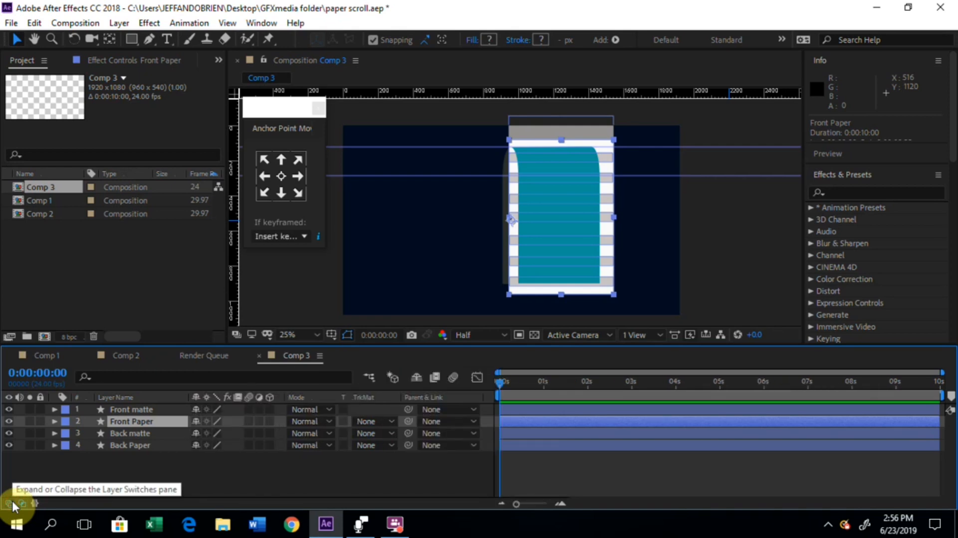
click(11, 500)
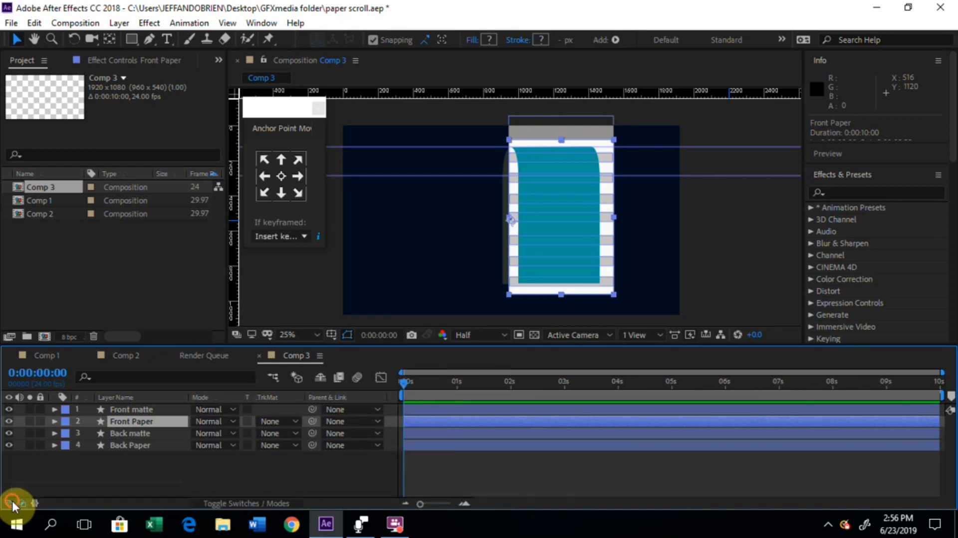
click(11, 499)
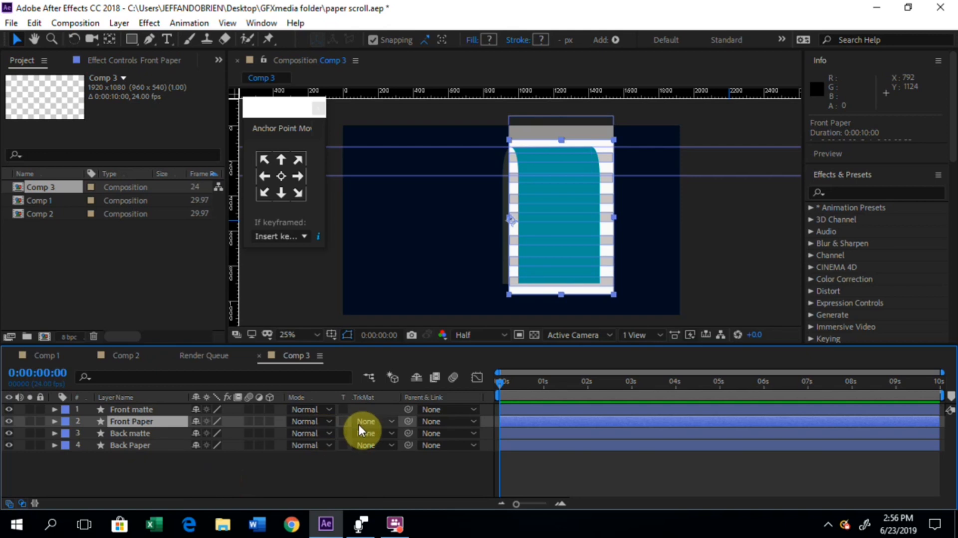
click(392, 421)
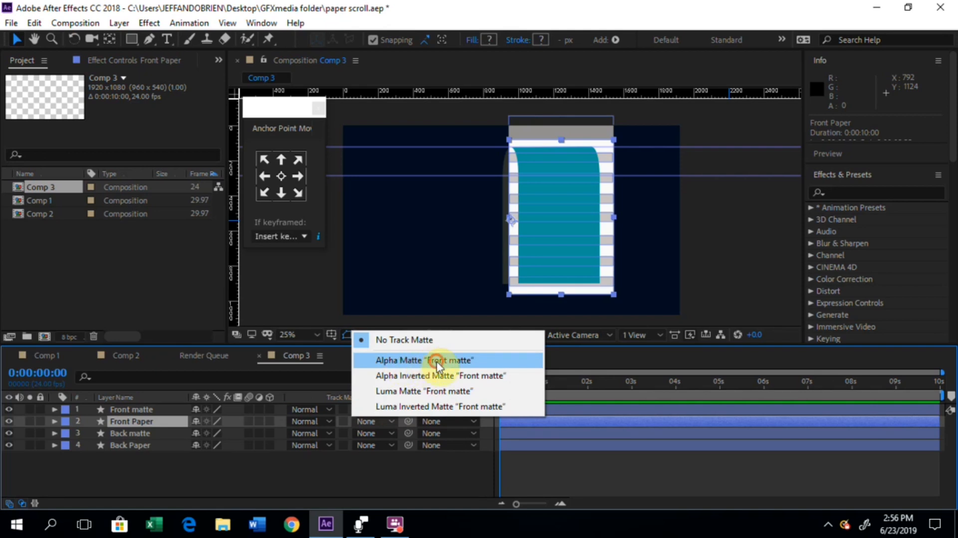
click(401, 361)
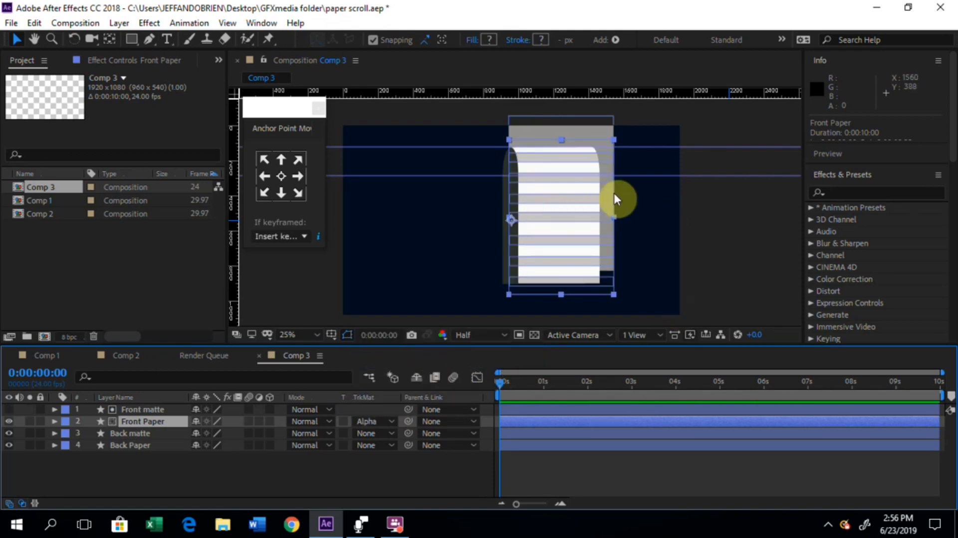
Step: Set the Back Paper layer's track matte to Alpha Matte "Back matte"
click(133, 433)
click(133, 444)
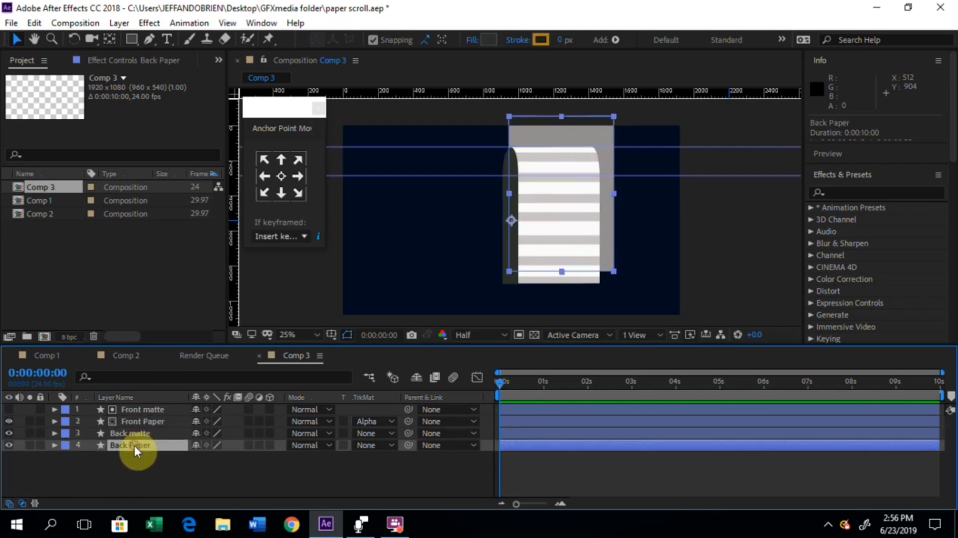
click(390, 443)
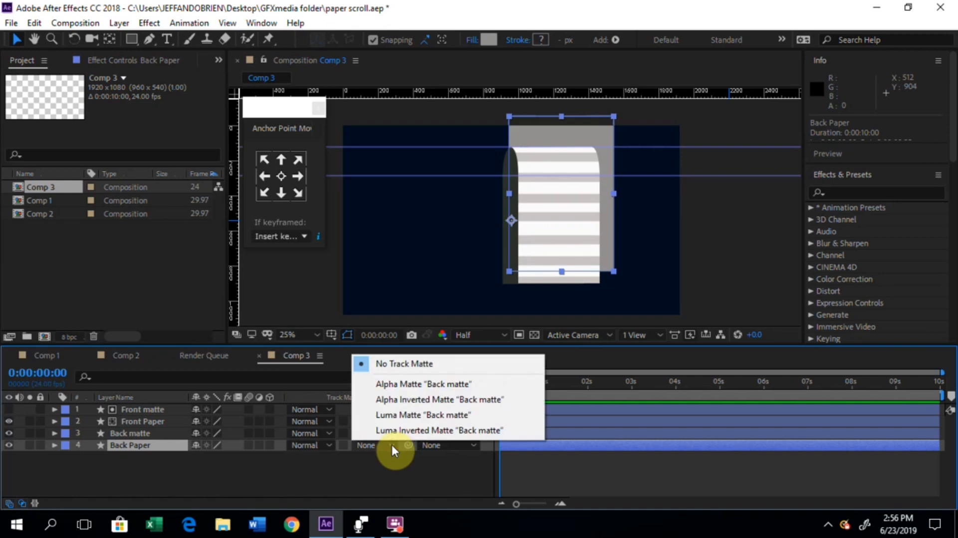
click(424, 388)
click(159, 458)
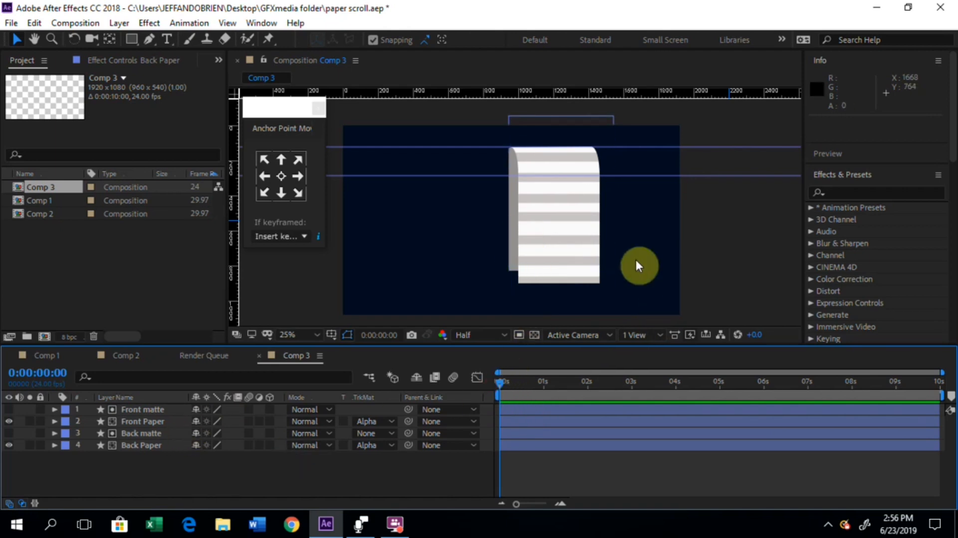
Step: Shift the Back Paper layer left by setting its Position to 904, 540, so it fills the back matte
click(524, 186)
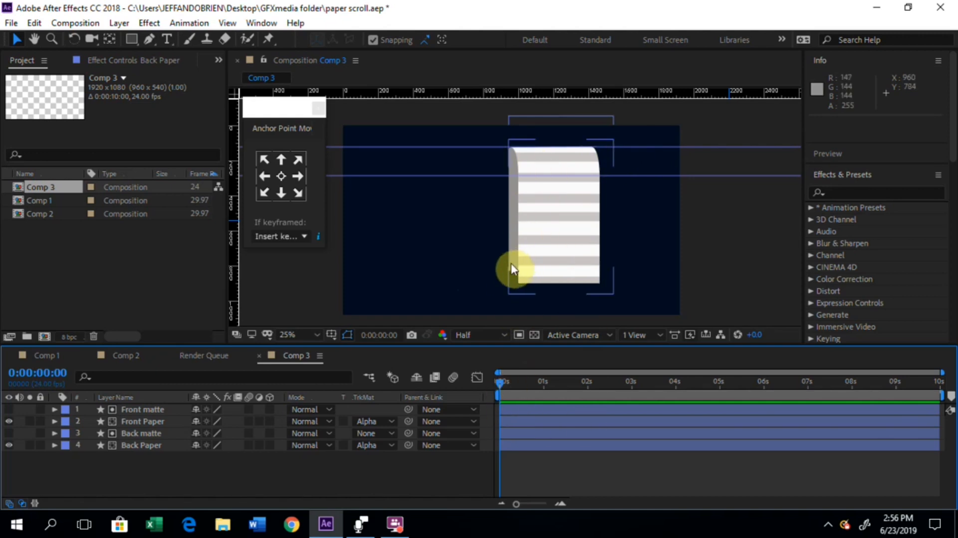
click(141, 445)
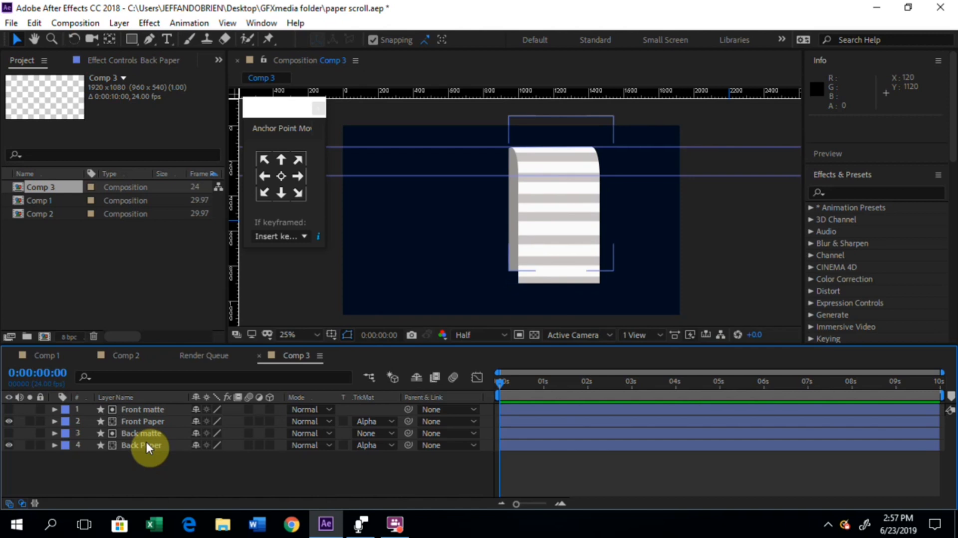
click(146, 443)
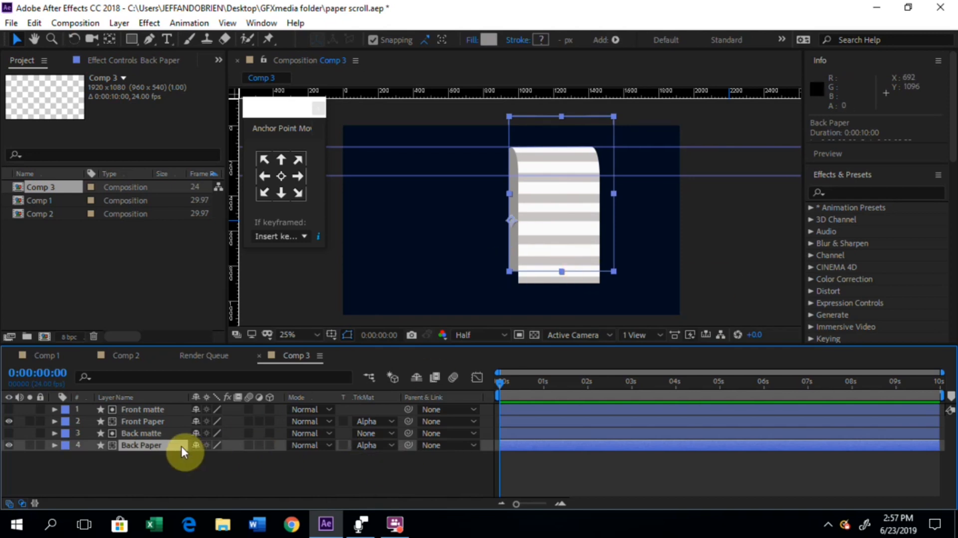
key(p)
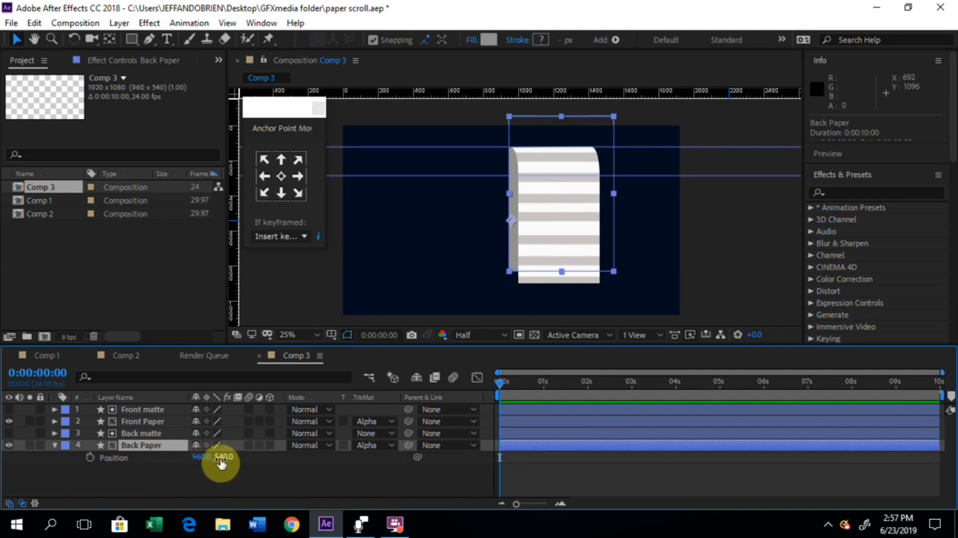
drag(209, 458, 157, 445)
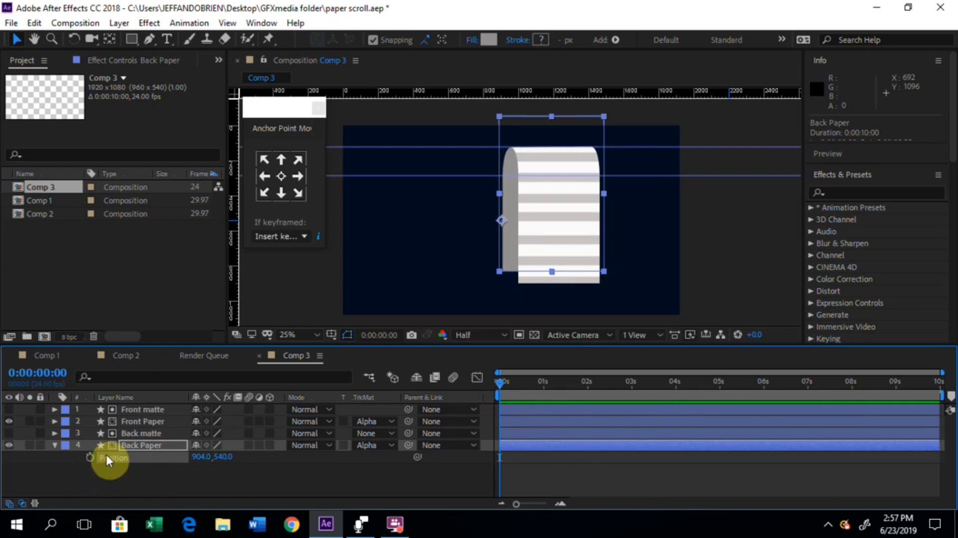
click(99, 433)
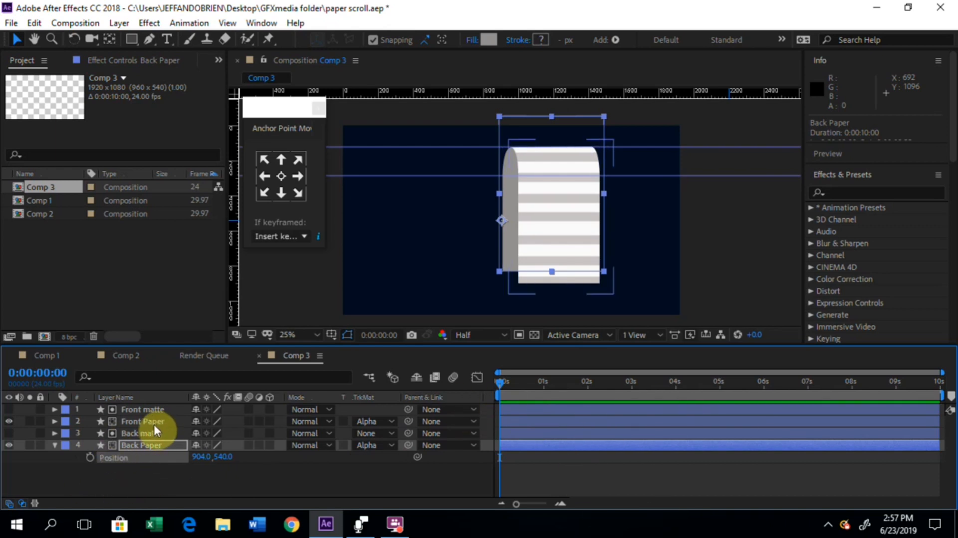
Step: Reveal the Front Paper layer's Position property, select Back Paper and place the current time at the start of the composition
click(154, 423)
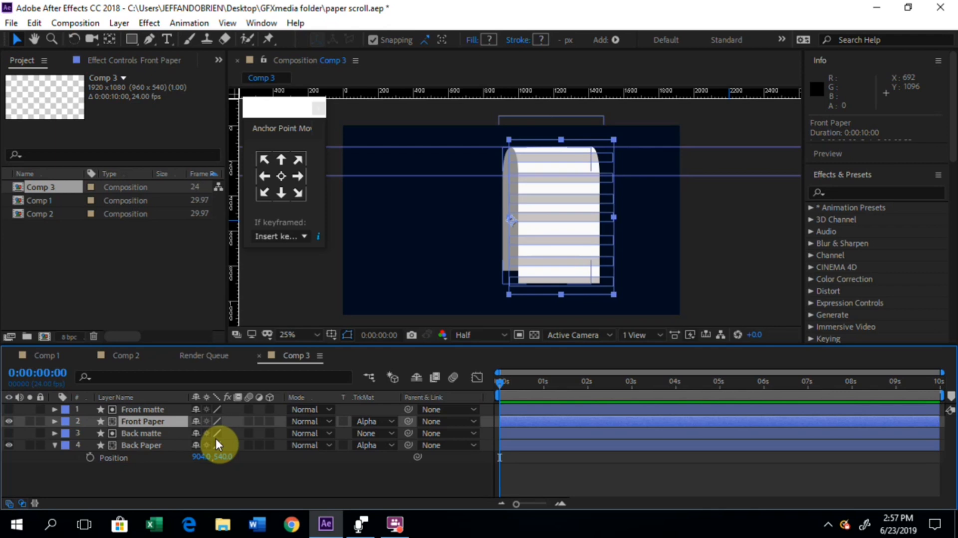
key(p)
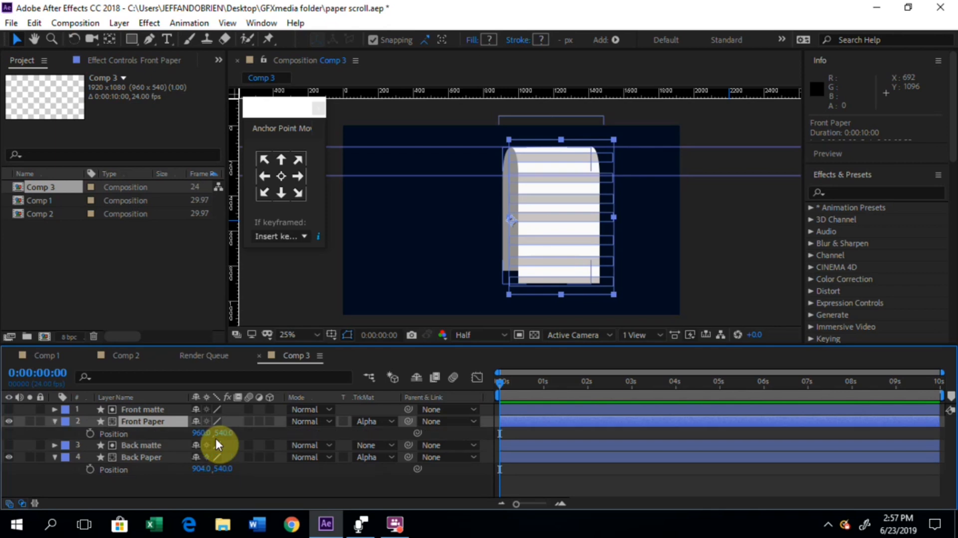
click(145, 456)
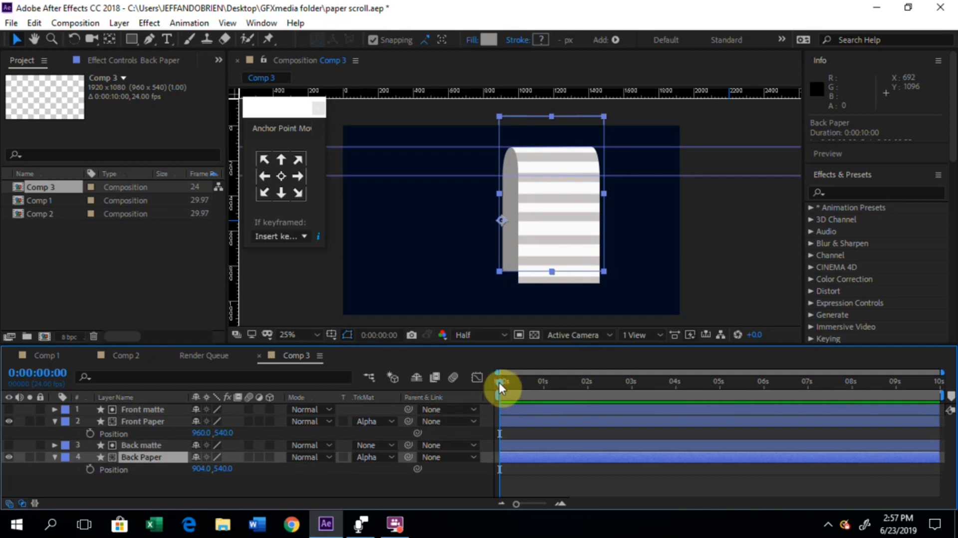
mouse_move(500, 383)
mouse_down()
mouse_move(513, 379)
mouse_move(496, 385)
mouse_up()
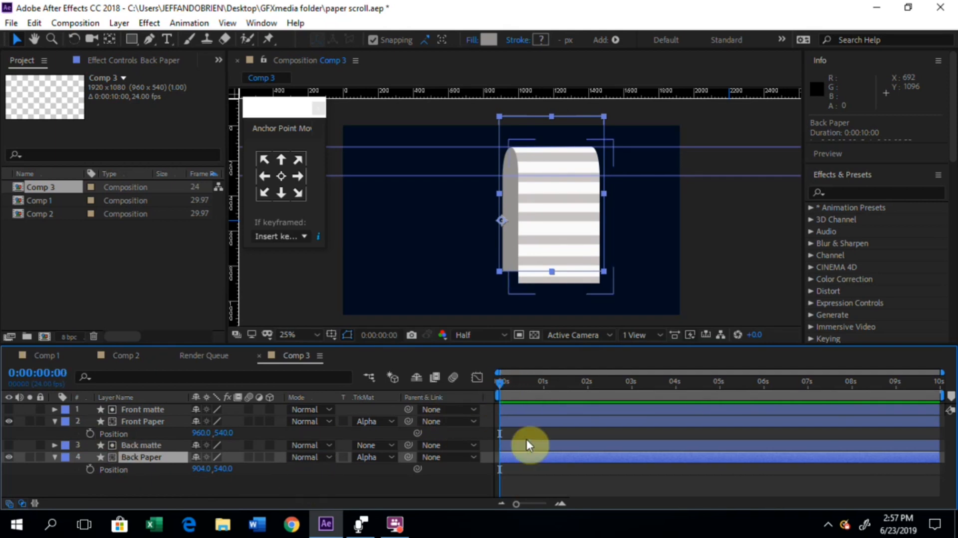
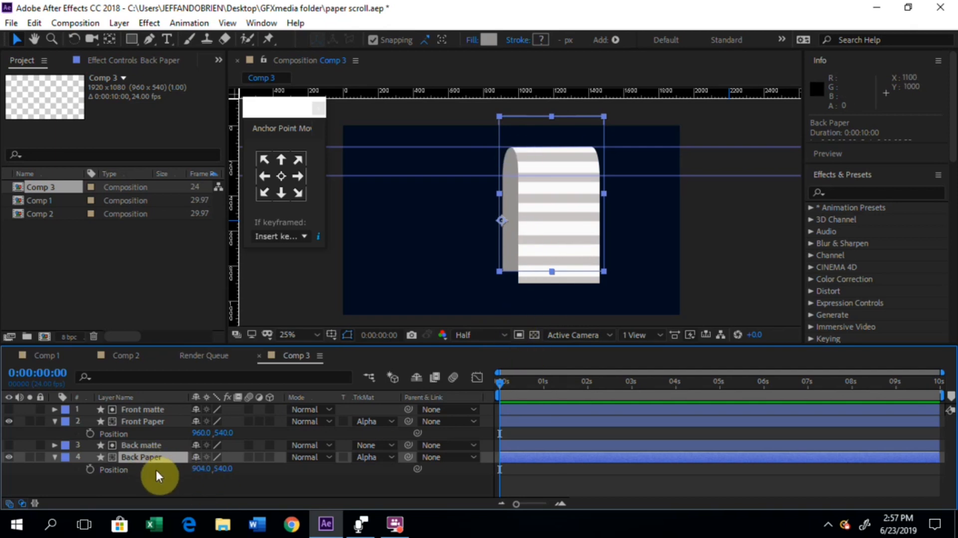
click(505, 382)
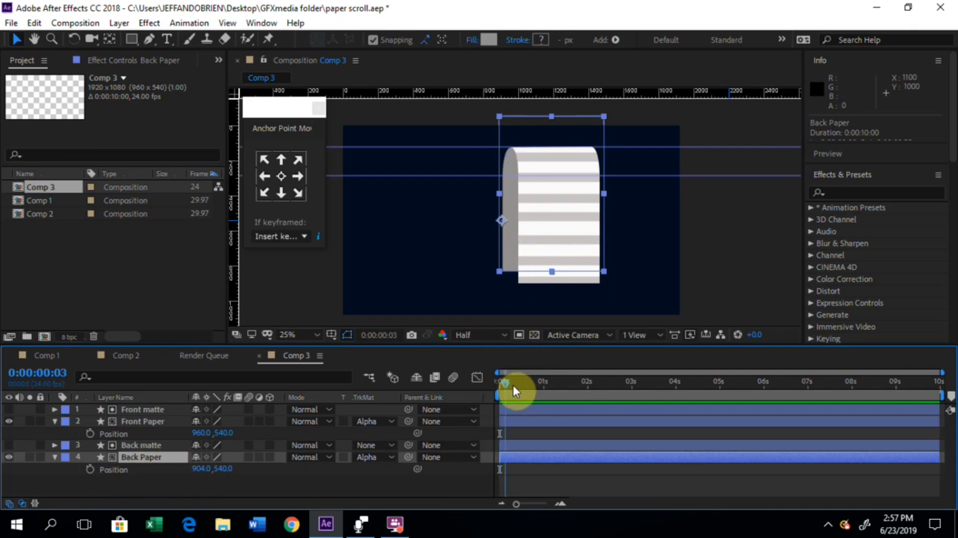
mouse_move(513, 385)
mouse_down()
mouse_move(497, 385)
mouse_move(517, 386)
mouse_up()
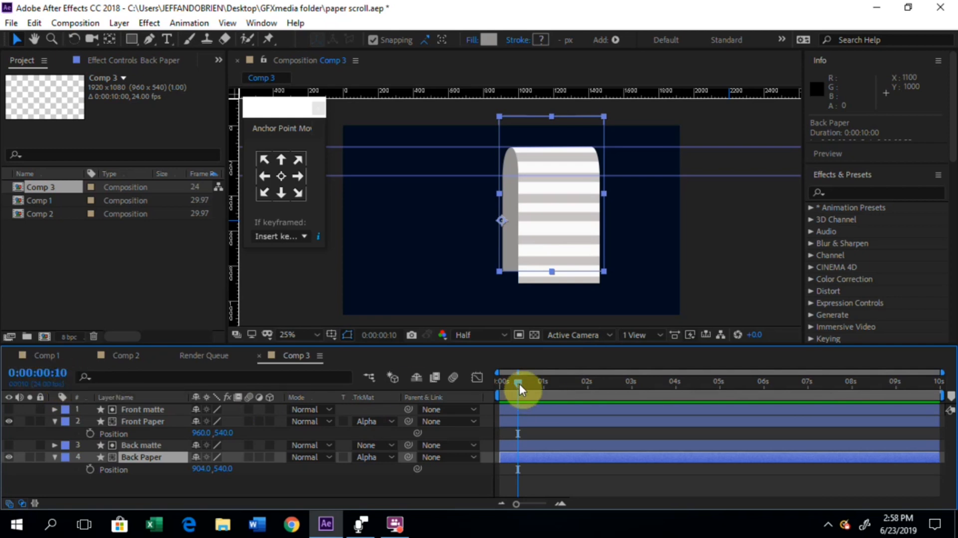
drag(520, 384, 517, 382)
drag(516, 387, 515, 385)
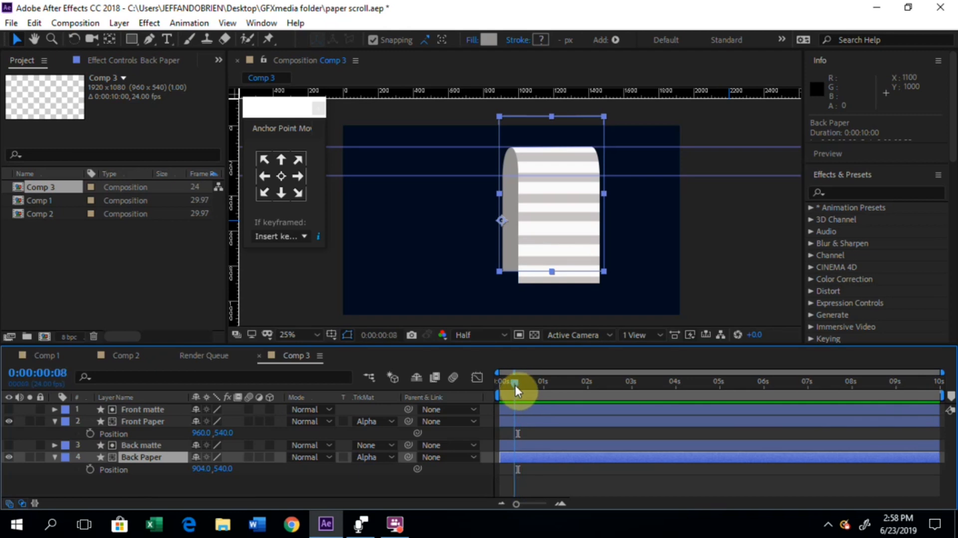
click(89, 469)
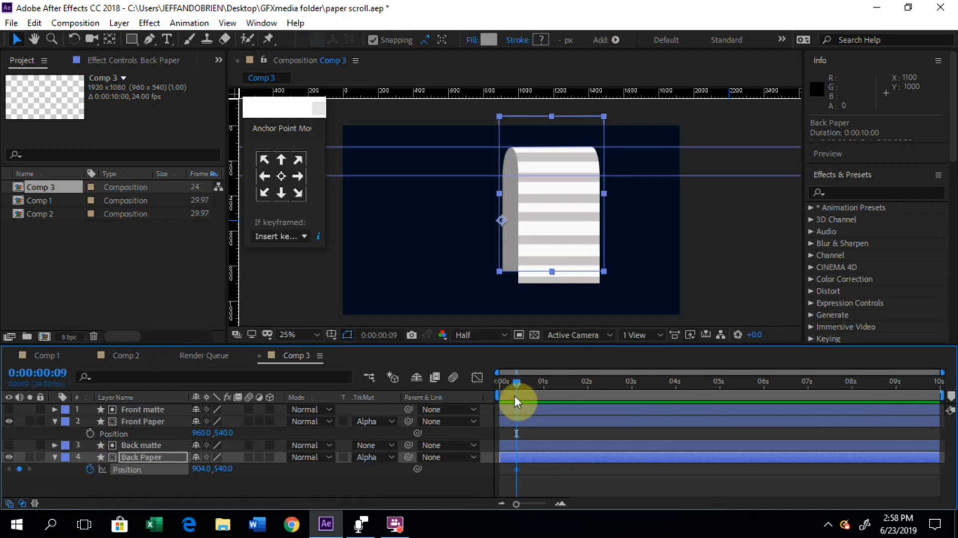
drag(517, 382, 544, 396)
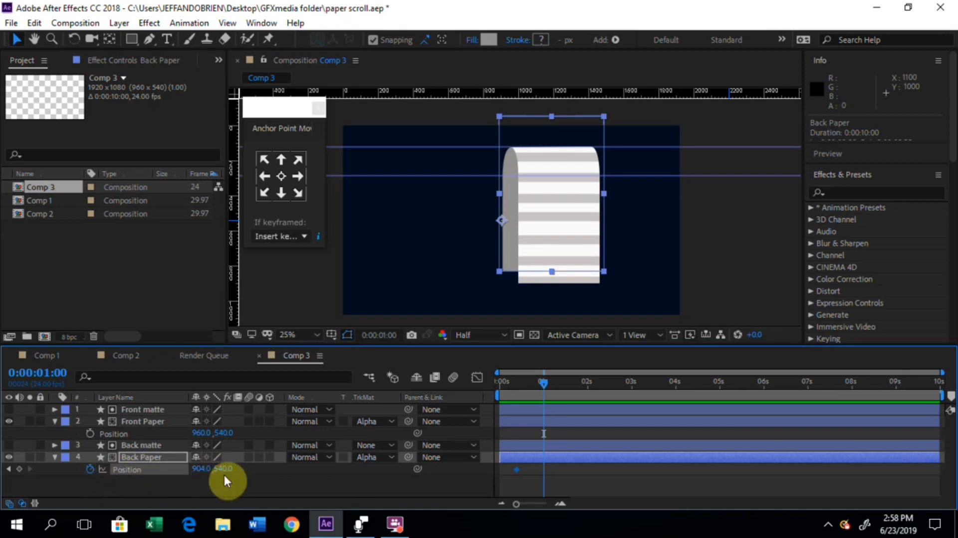
drag(224, 474, 36, 432)
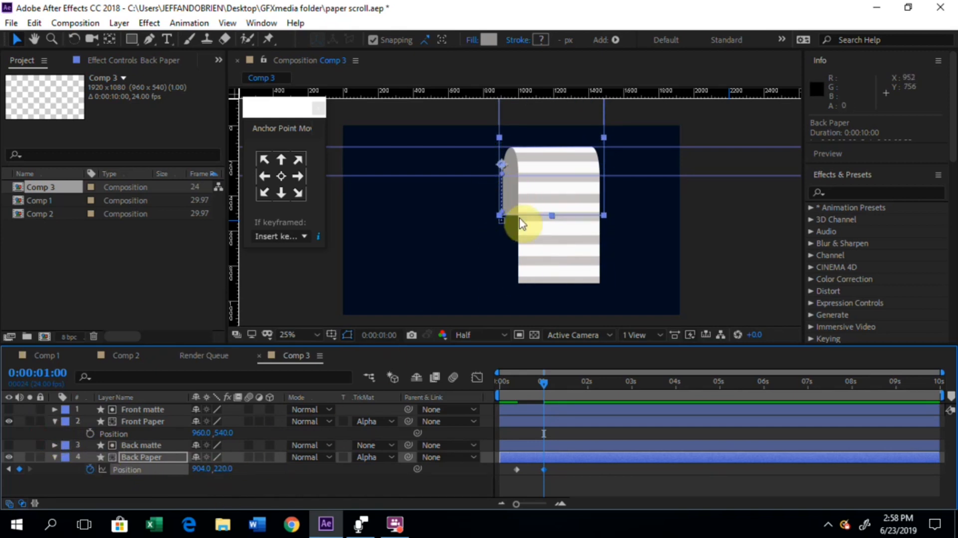
drag(205, 470, 240, 466)
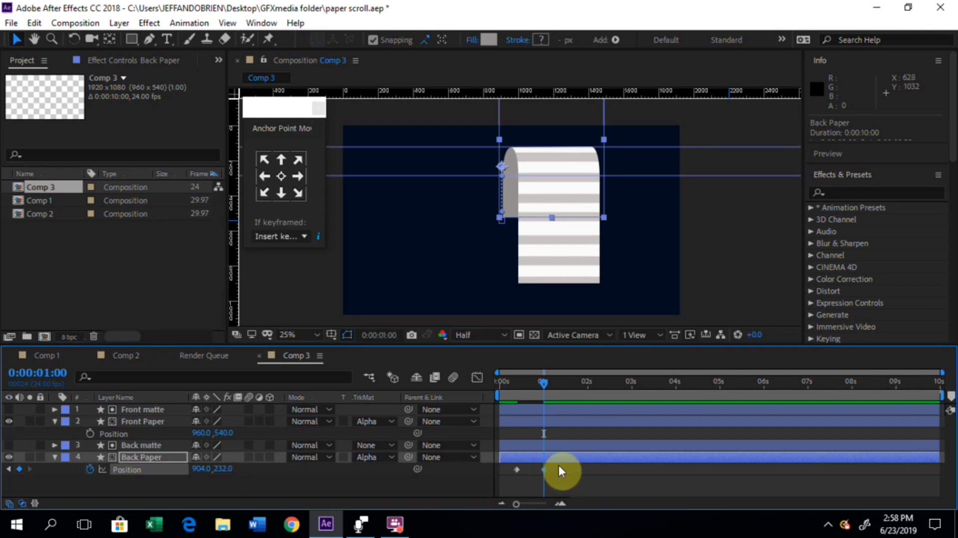
drag(558, 466, 511, 473)
key(Delete)
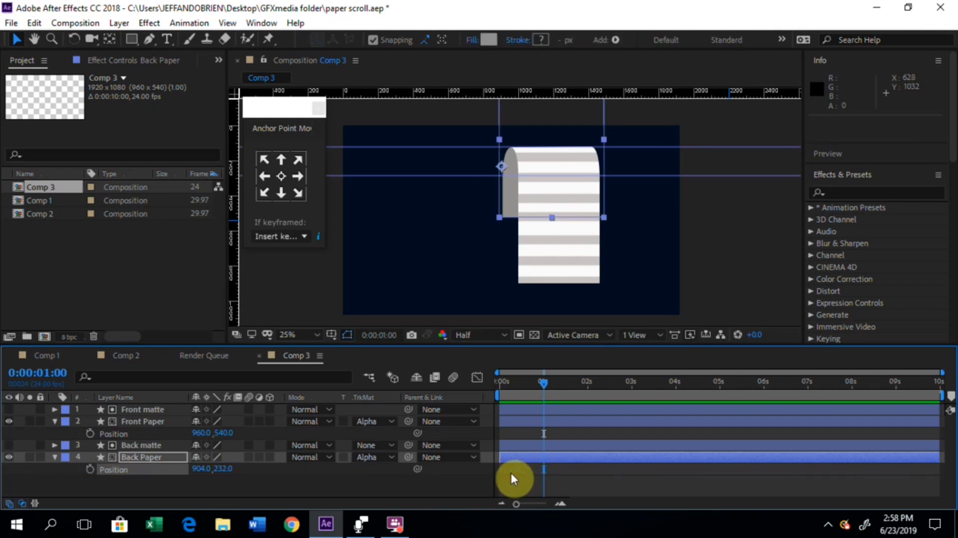
Step: At 0:00:00:10, move Back Paper down to Position 904, 1502, below its matte, and start keyframing its Position
drag(544, 391, 519, 392)
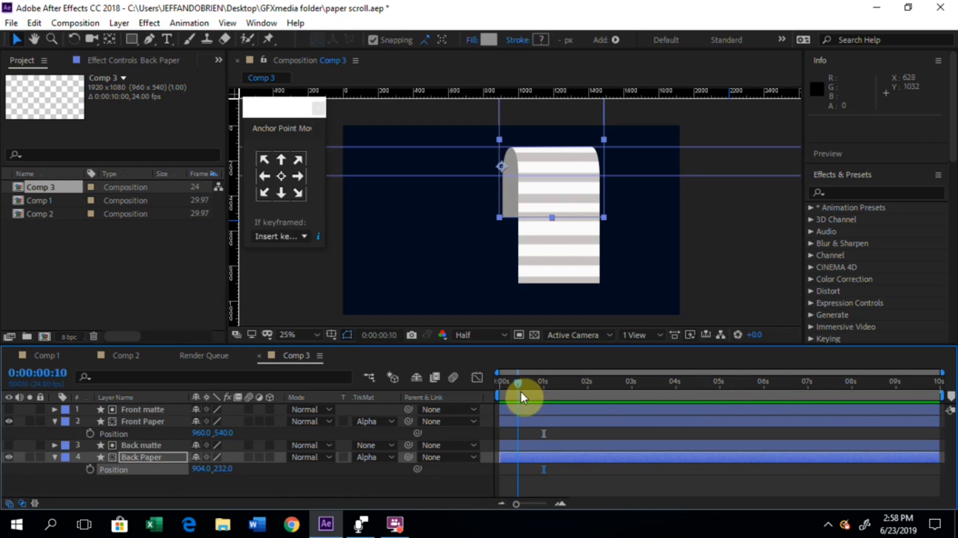
click(202, 470)
click(235, 478)
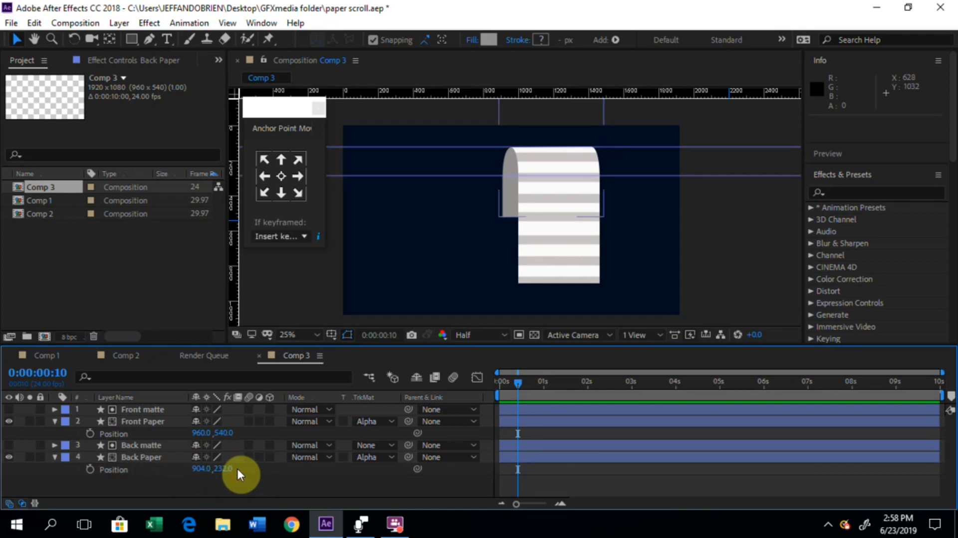
drag(228, 469, 669, 448)
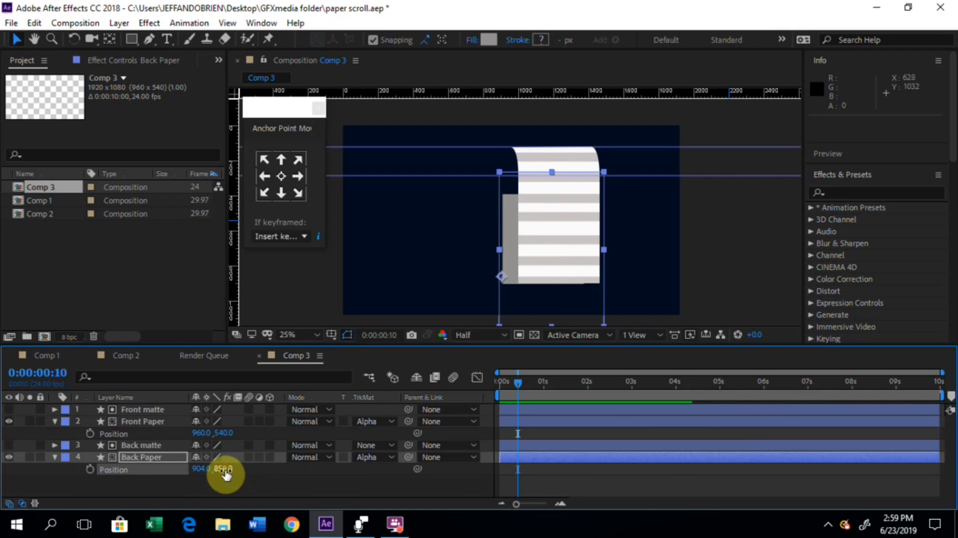
drag(225, 473, 550, 474)
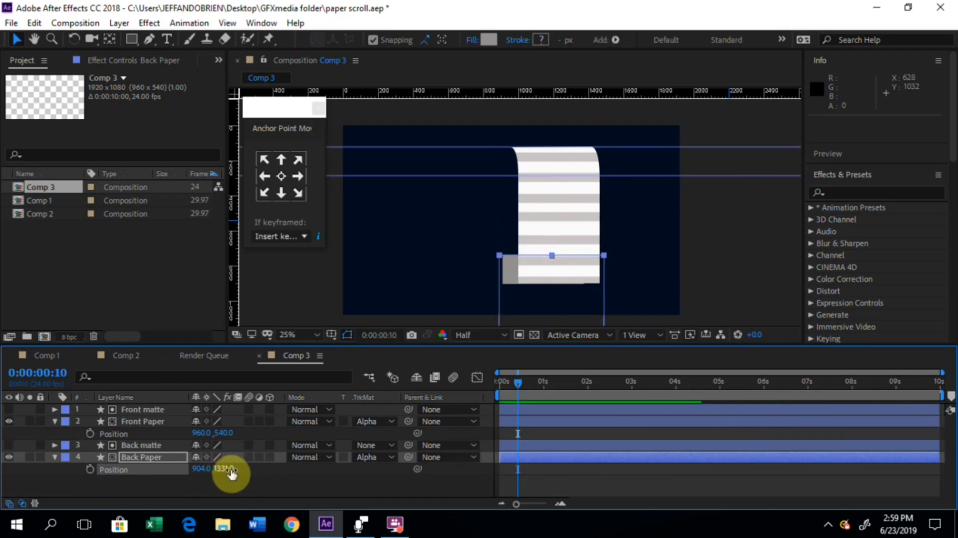
drag(230, 475, 331, 479)
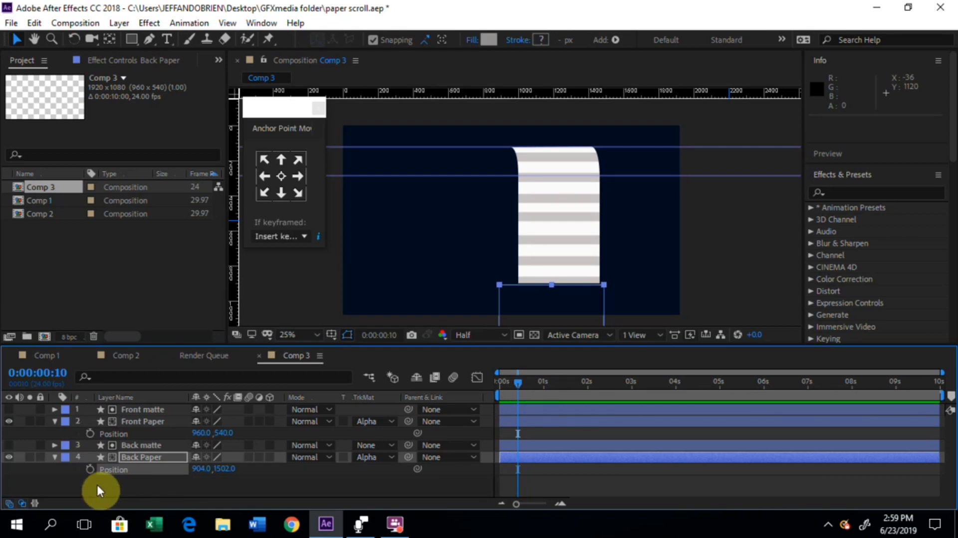
click(89, 470)
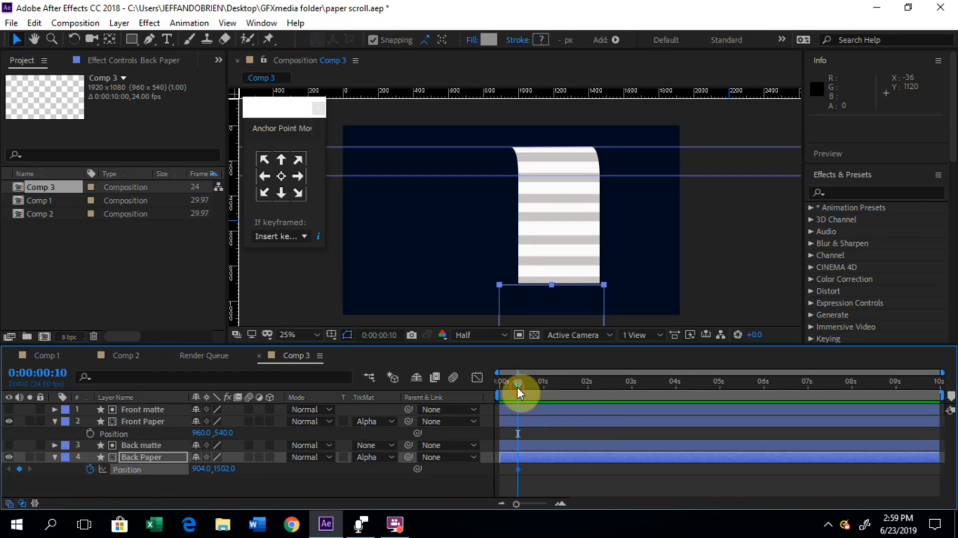
Step: At 0:00:01:00, raise Back Paper to Position 904, 574 to add a second Position keyframe
drag(517, 388, 545, 390)
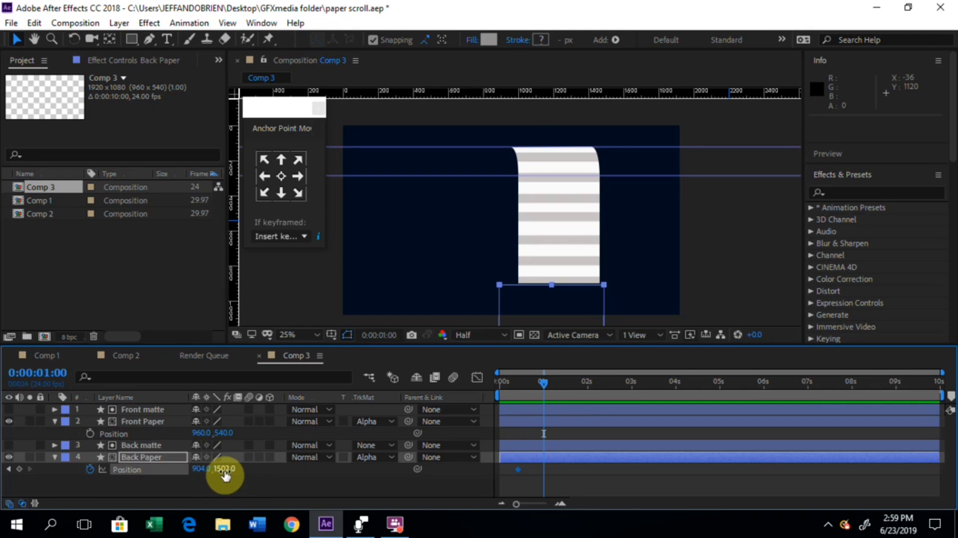
drag(226, 474, 57, 469)
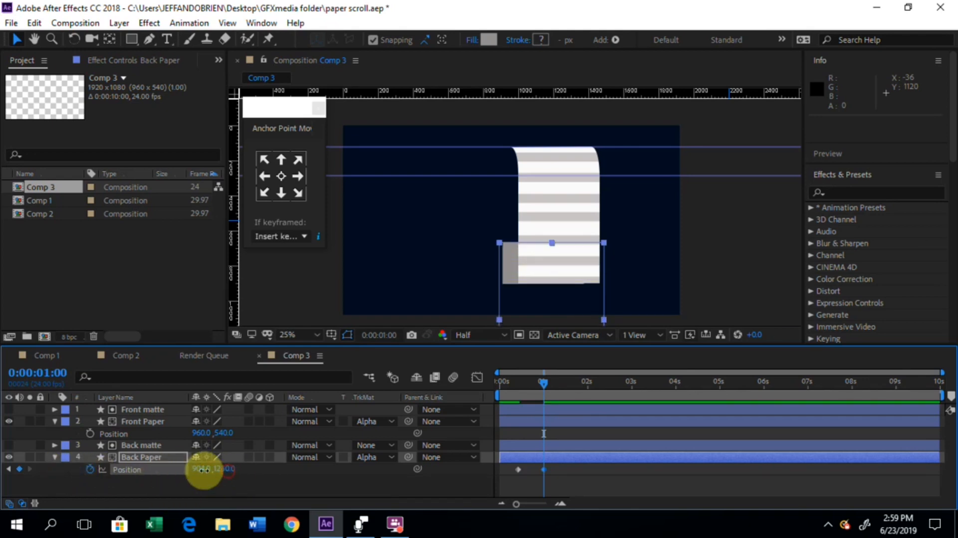
drag(203, 469, 58, 458)
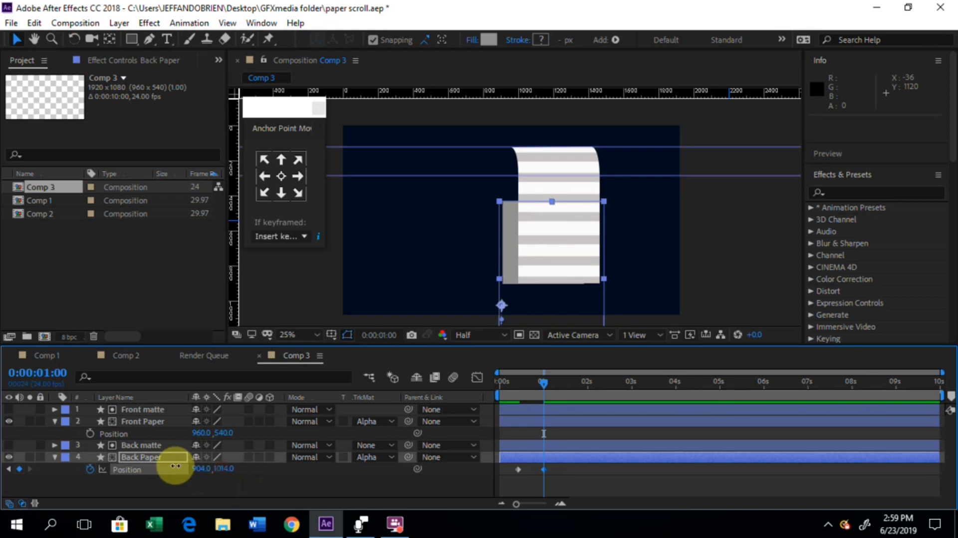
drag(176, 465, 129, 467)
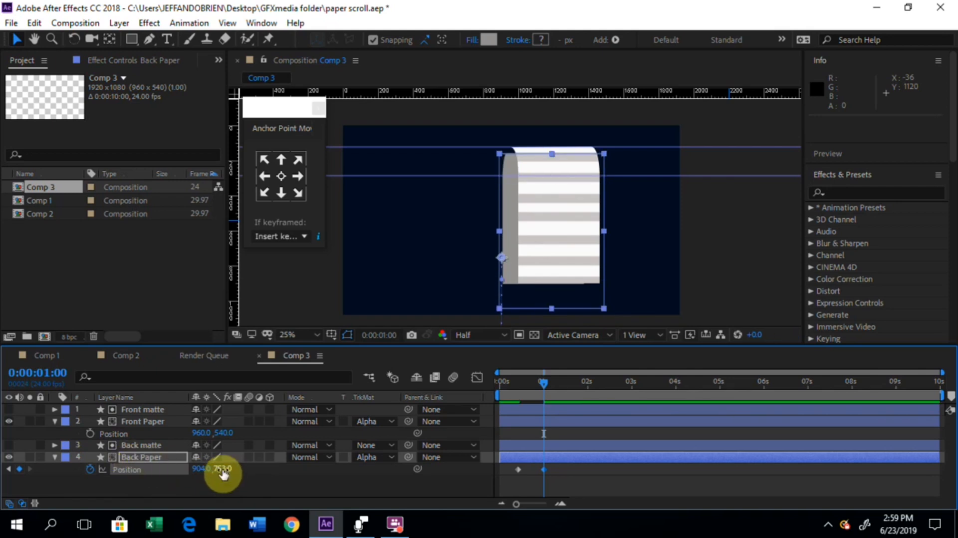
drag(222, 468, 120, 465)
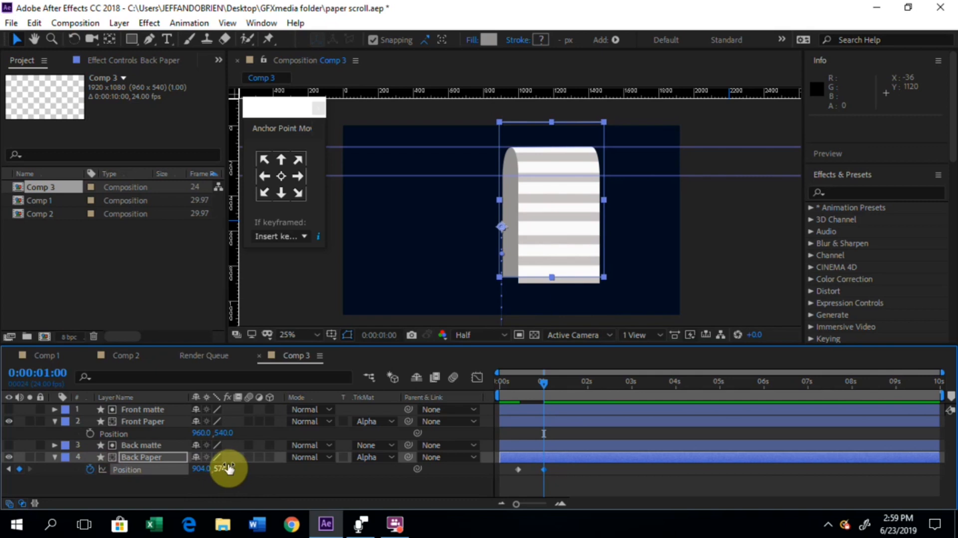
Step: Shift both Back Paper Position keyframes upward together until the Position at 0:00:01:00 is 904, -162
click(212, 469)
click(150, 466)
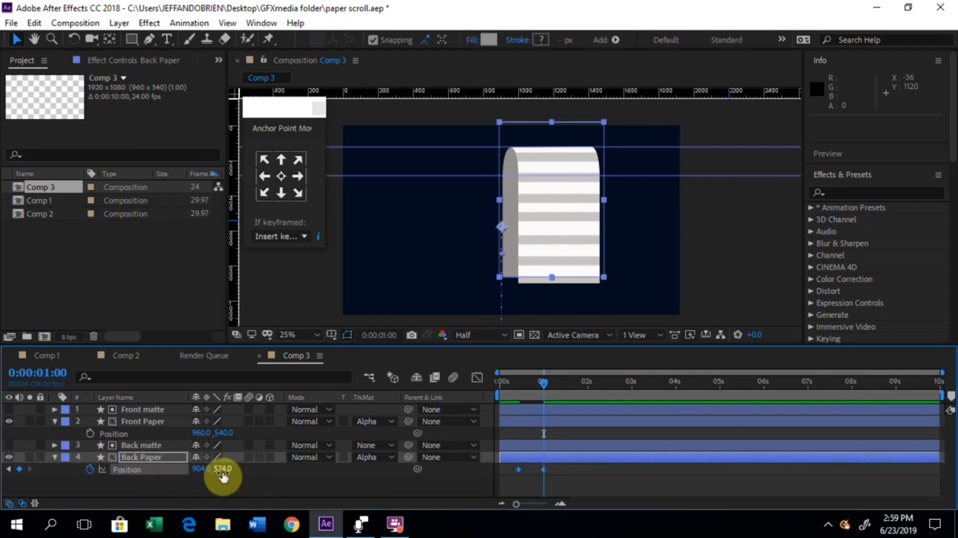
drag(223, 471, 99, 452)
drag(223, 471, 92, 466)
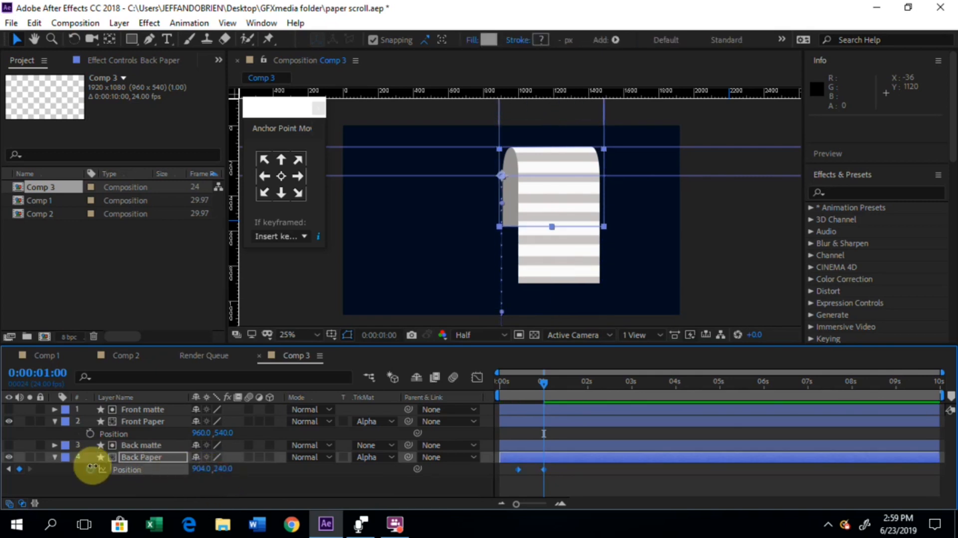
drag(227, 472, 2, 435)
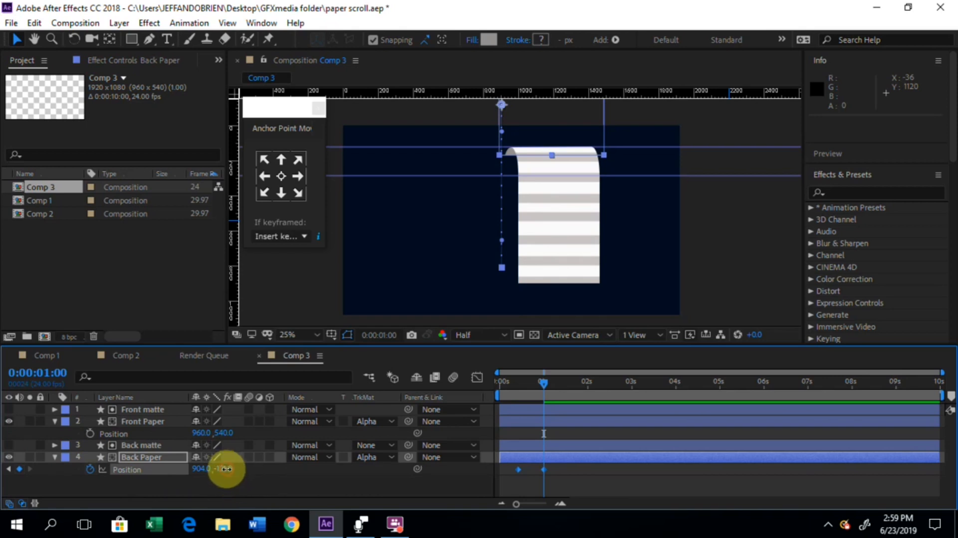
drag(227, 469, 206, 459)
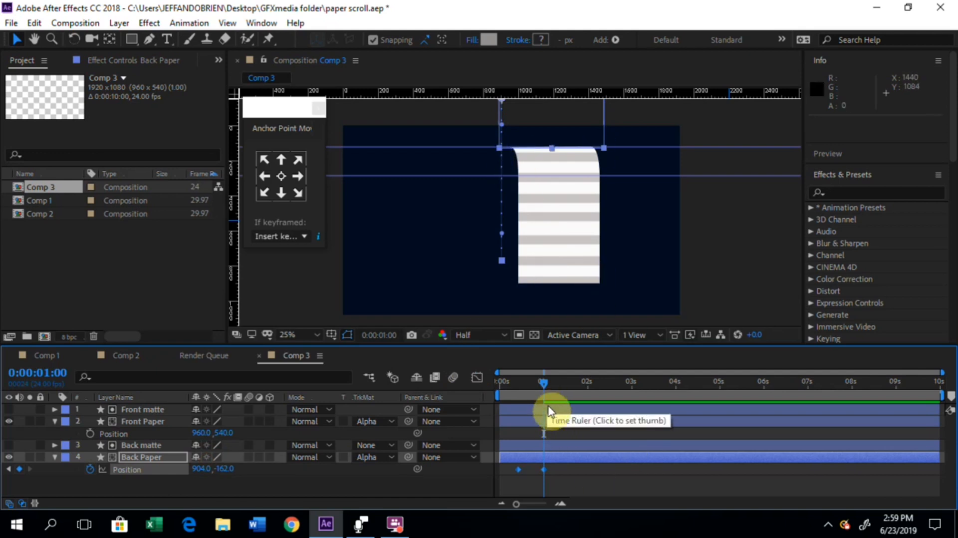
Step: Move the Front Paper layer above its matte to Position 960, -310 and start keyframing its Position at 0:00:01:00
click(136, 412)
click(143, 422)
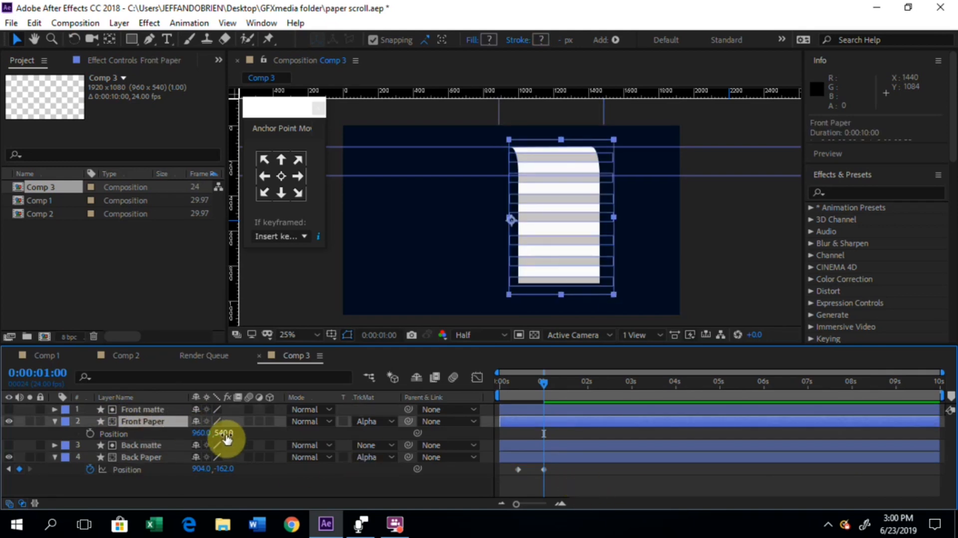
drag(225, 438, 149, 428)
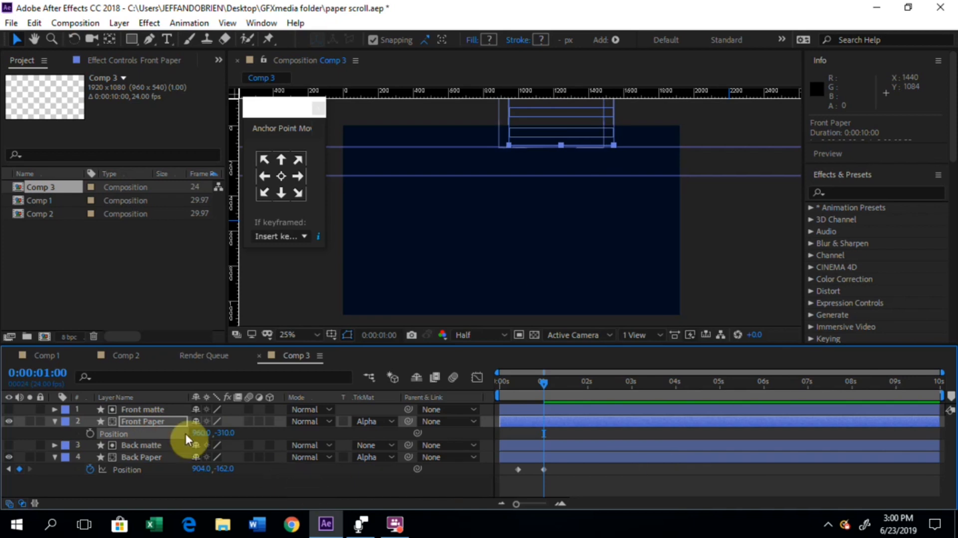
click(91, 431)
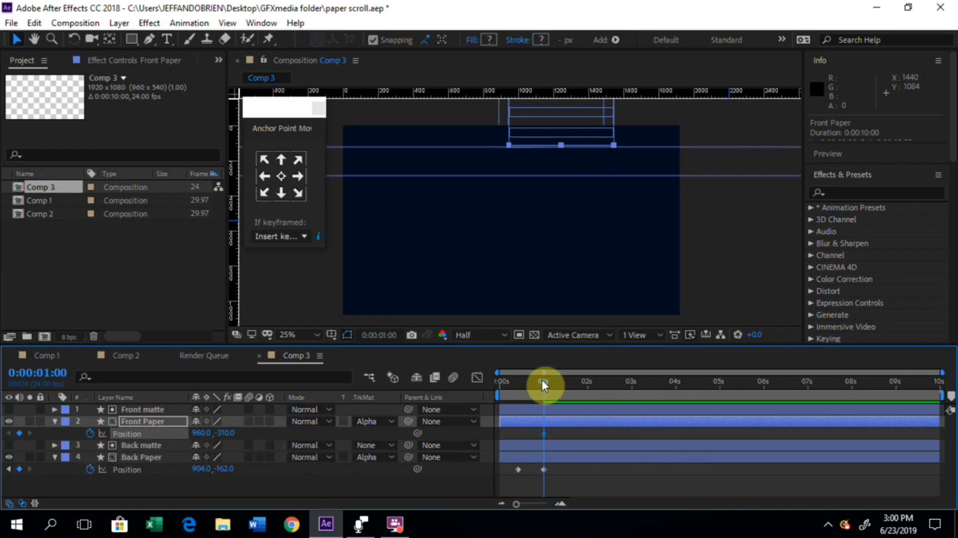
Step: Add Front Paper Position keyframes of 960, 191 at 0:00:01:11 and 960, 1484 at 0:00:02:01
drag(541, 380, 560, 382)
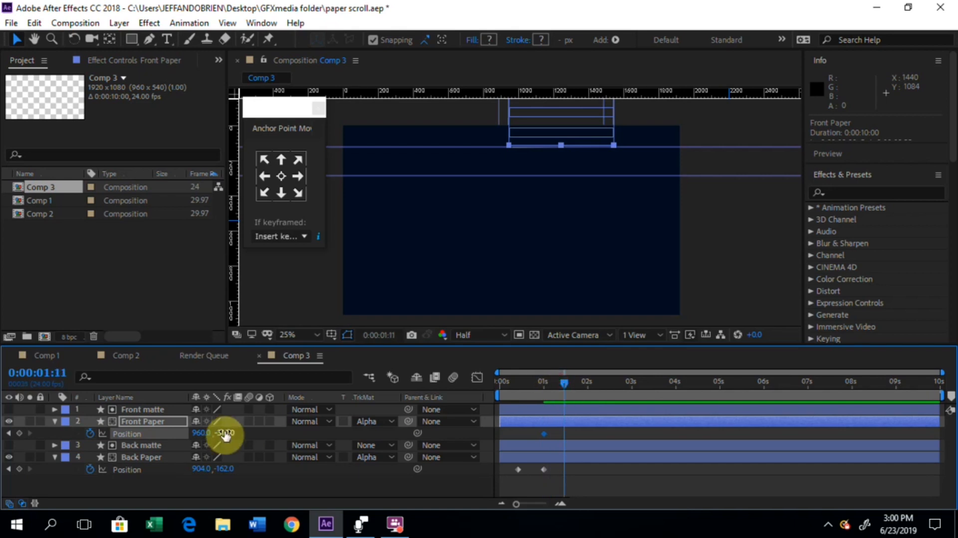
drag(225, 433, 538, 466)
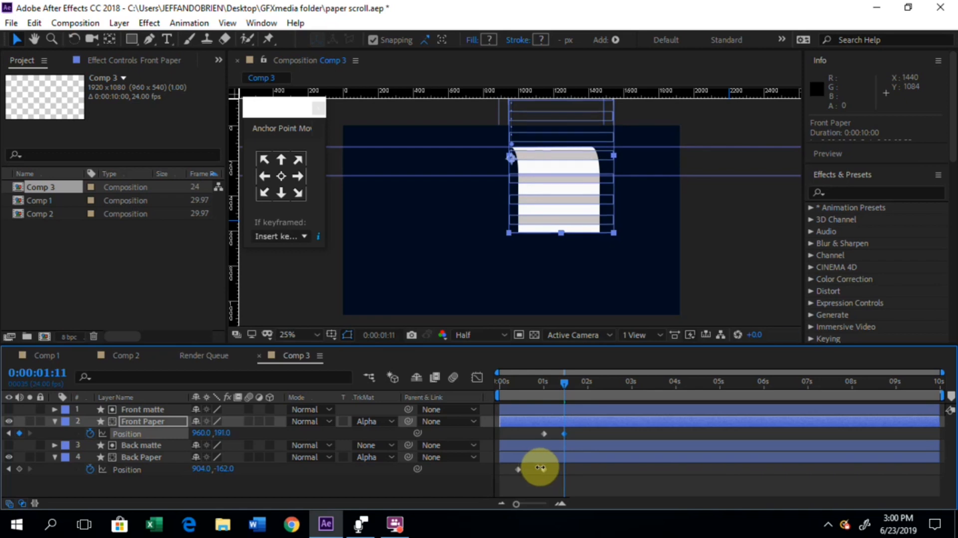
click(566, 385)
drag(566, 385, 590, 389)
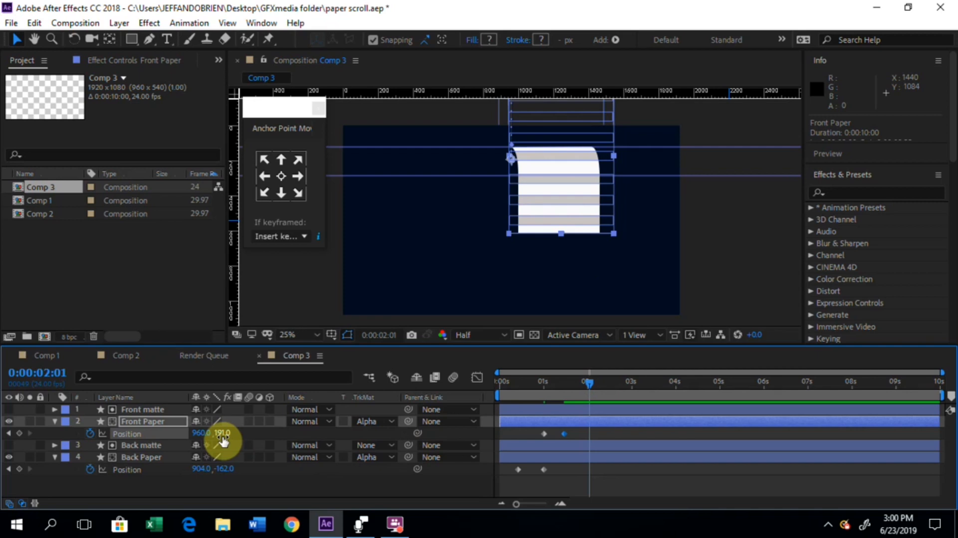
drag(229, 439, 909, 398)
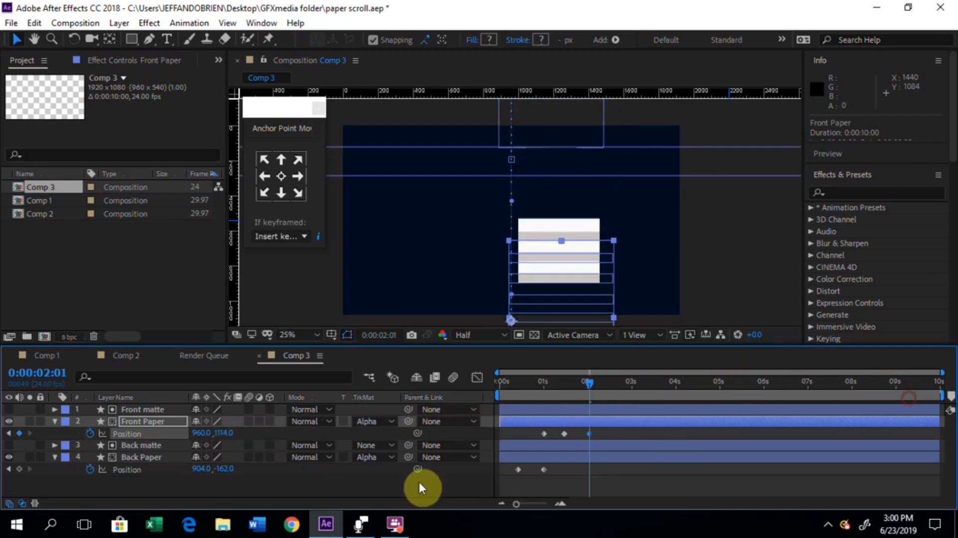
drag(225, 439, 607, 457)
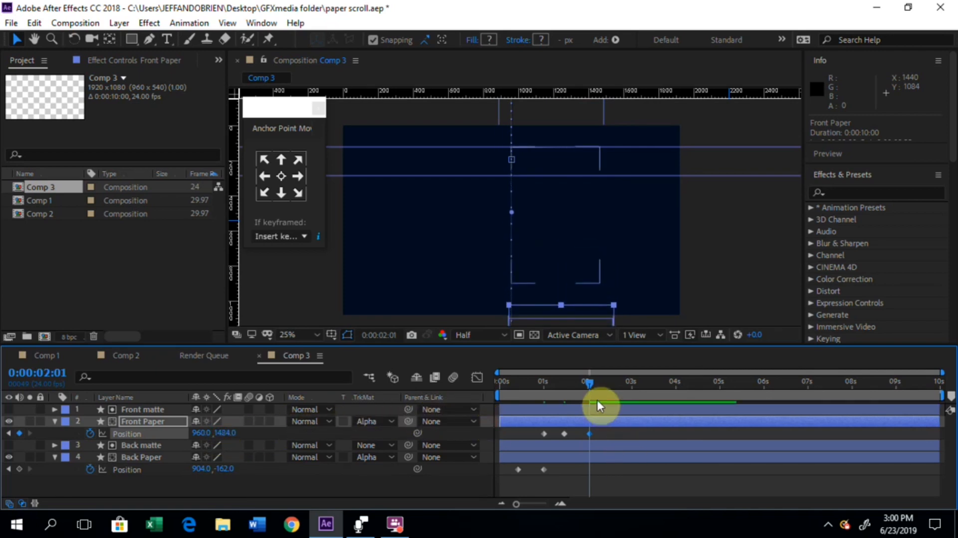
Step: Play the paper animation from the start of the composition and scrub through the Back Paper movement to 0:00:00:19
drag(591, 382, 480, 428)
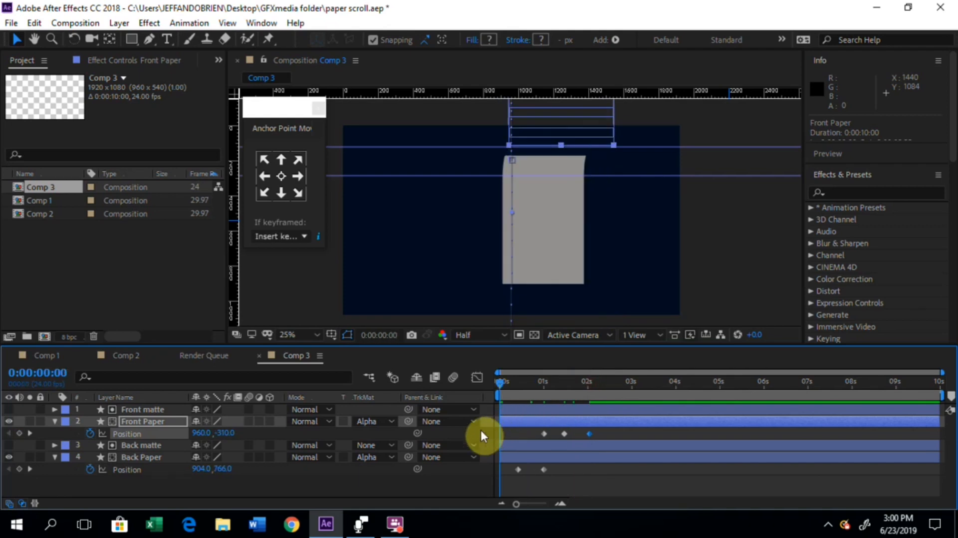
click(714, 256)
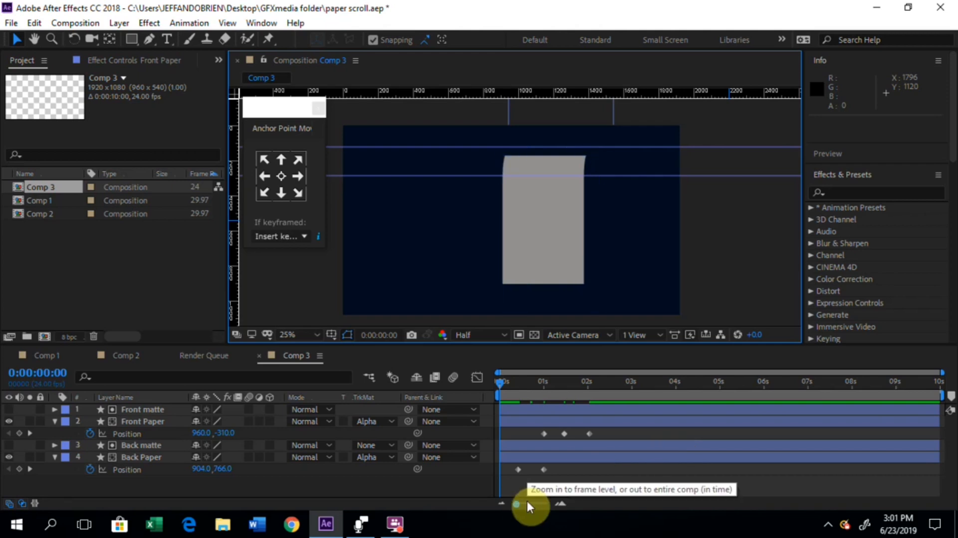
key(space)
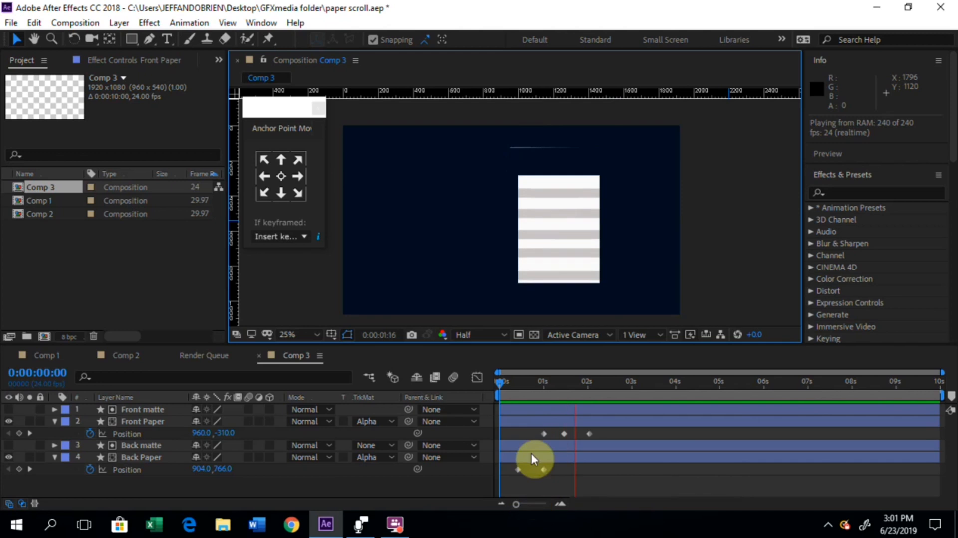
click(505, 382)
drag(505, 382, 534, 374)
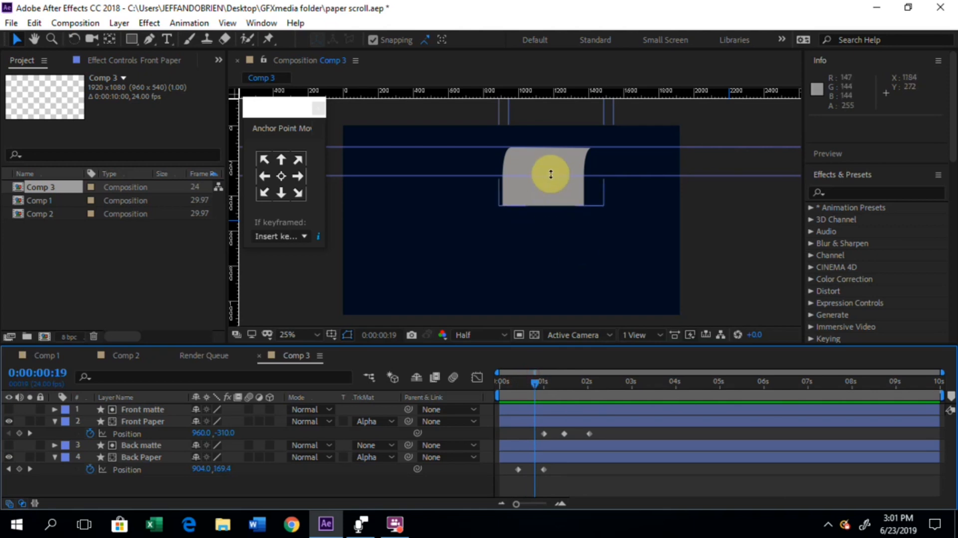
Step: Shift the three Front Paper Position keyframes earlier together so the middle one sits at 0:00:00:23
drag(612, 432, 548, 437)
key(alt+Left)
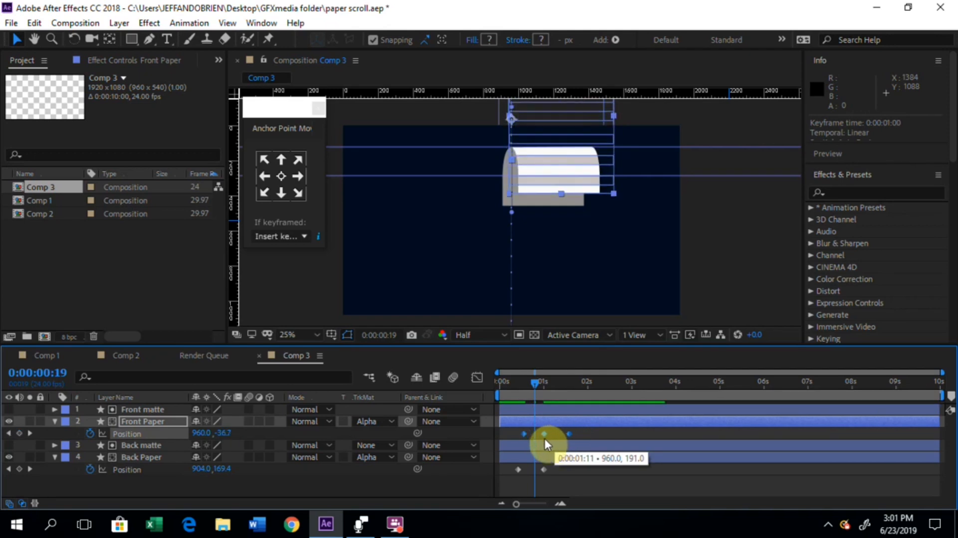
drag(544, 439, 541, 440)
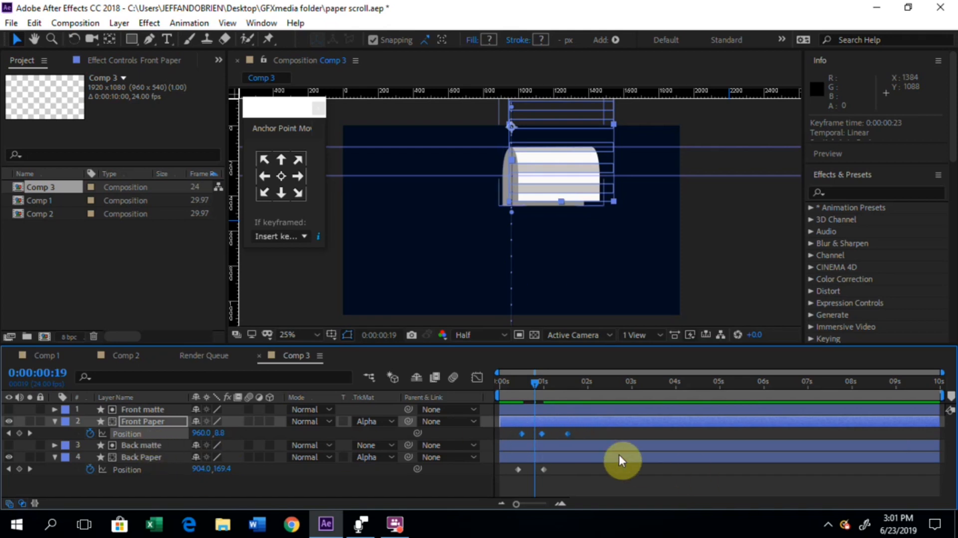
mouse_move(543, 433)
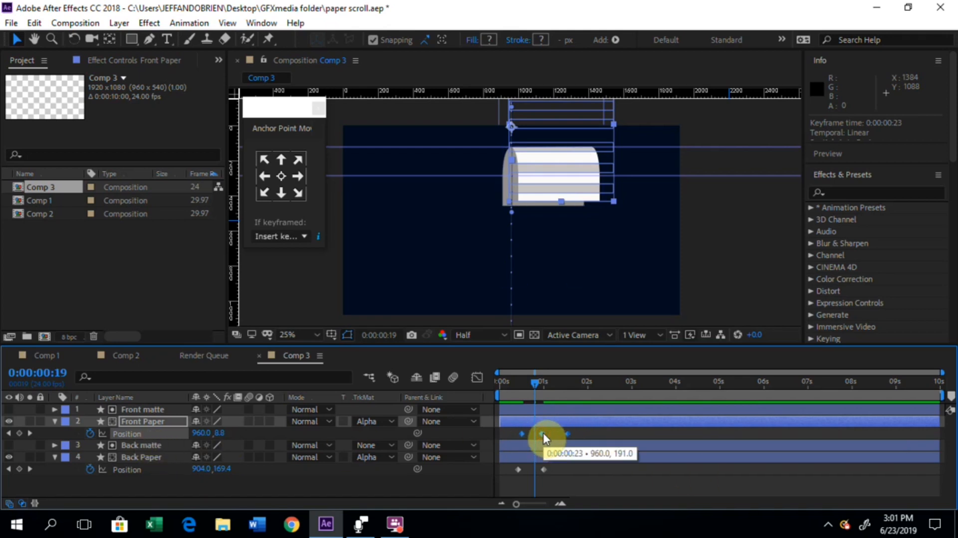
drag(545, 433, 543, 432)
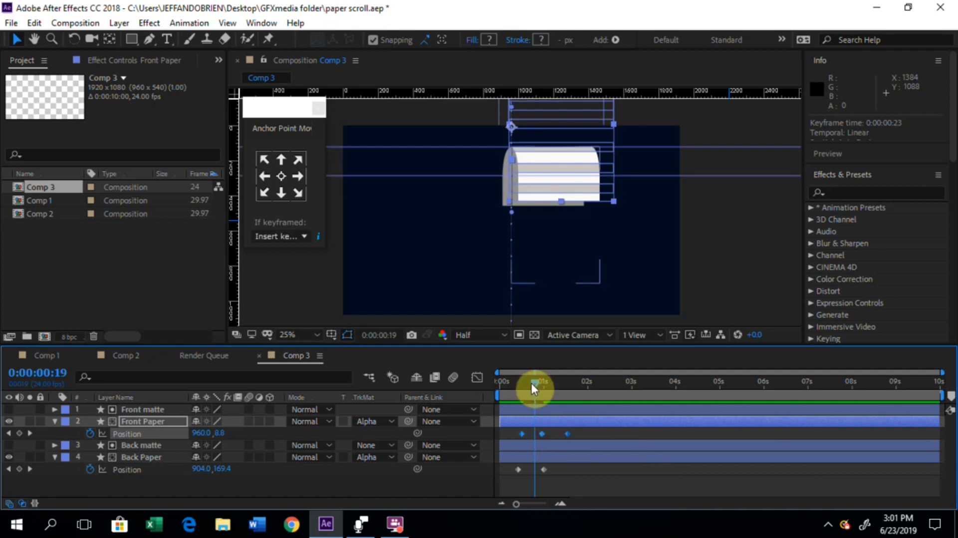
drag(532, 384, 510, 451)
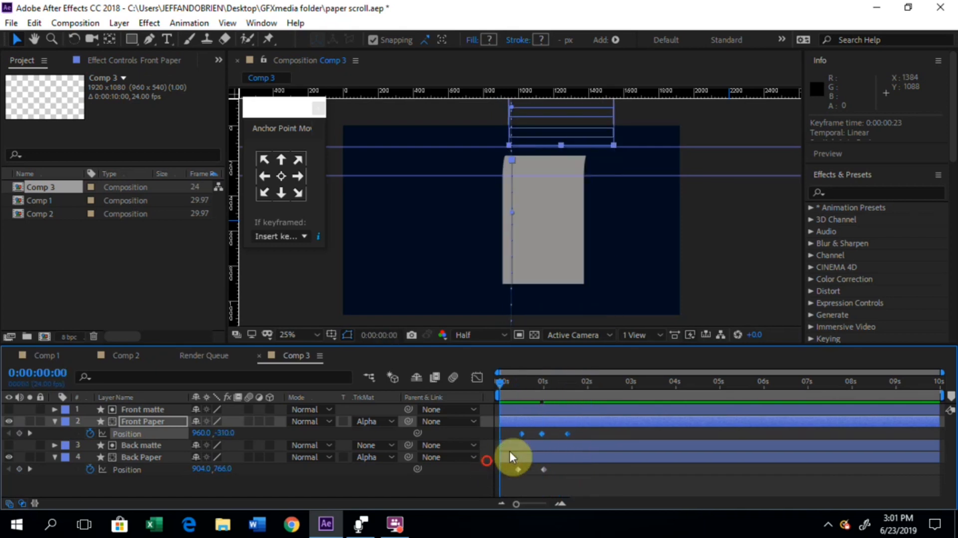
click(652, 436)
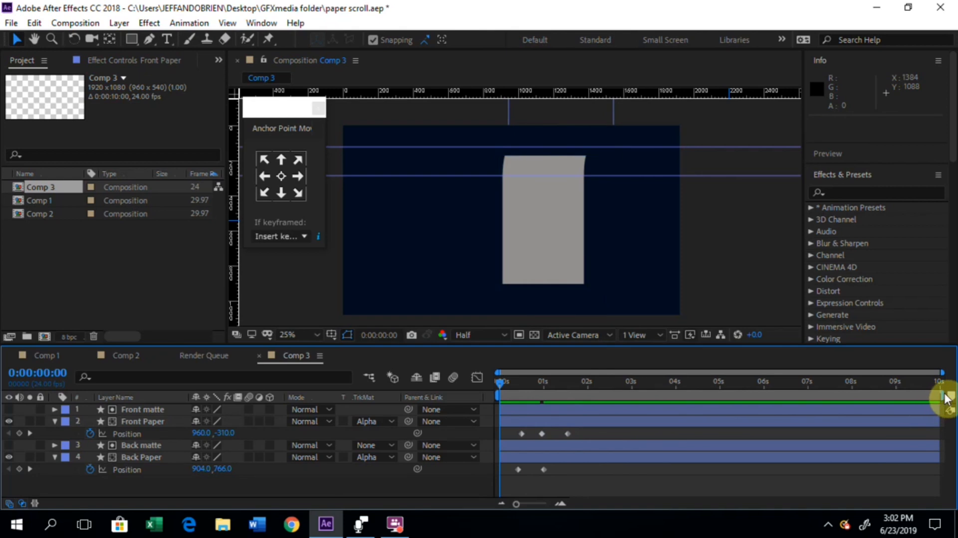
Step: Try to trim the composition to a work area ending at 0:00:01:20
drag(942, 397, 583, 442)
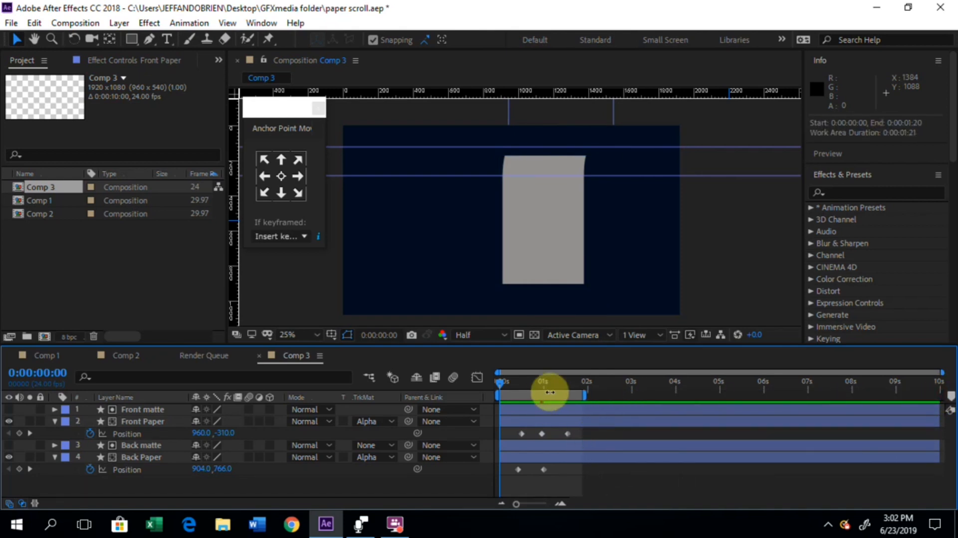
right_click(548, 394)
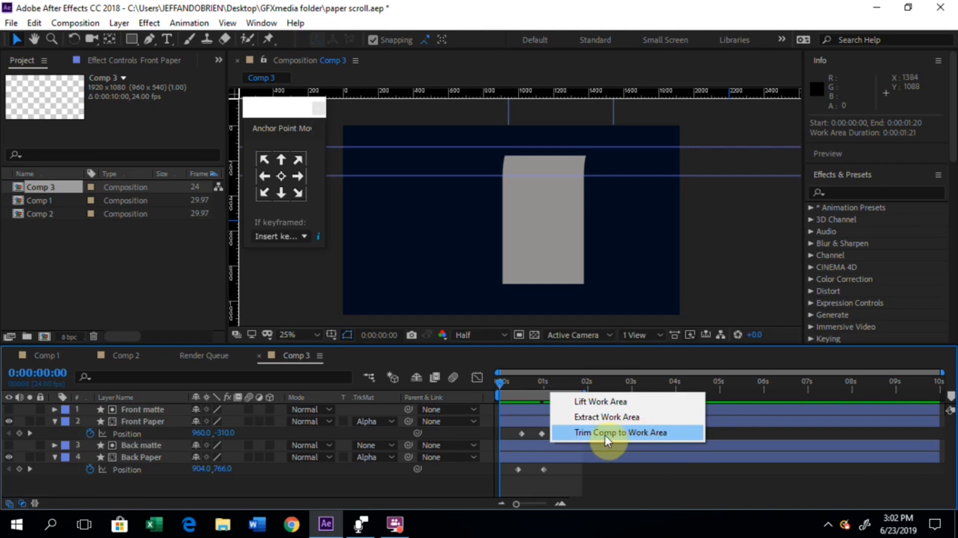
click(711, 419)
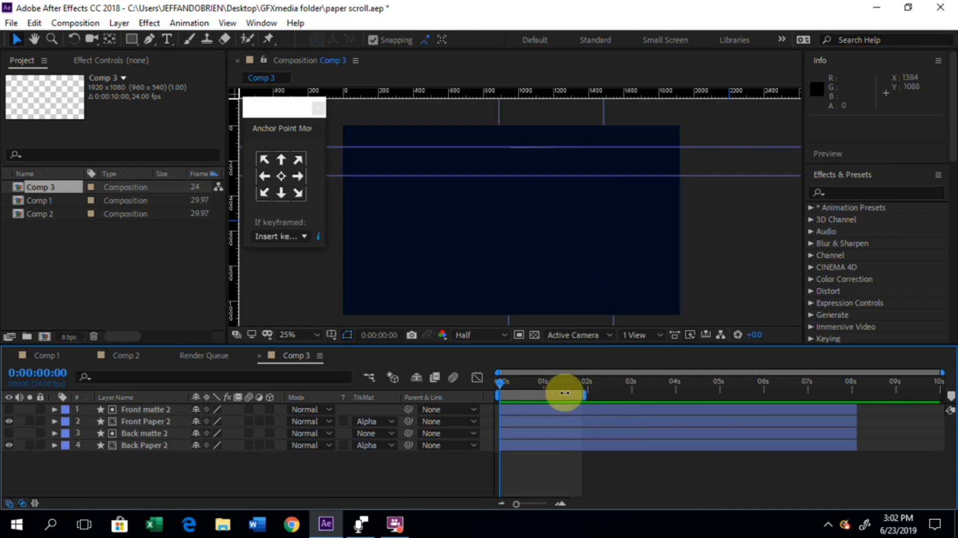
right_click(562, 394)
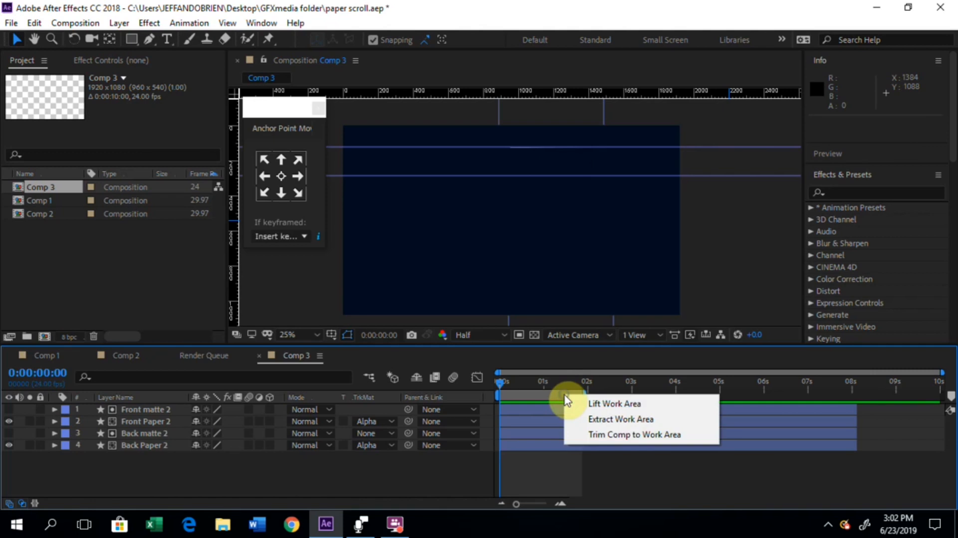
click(632, 436)
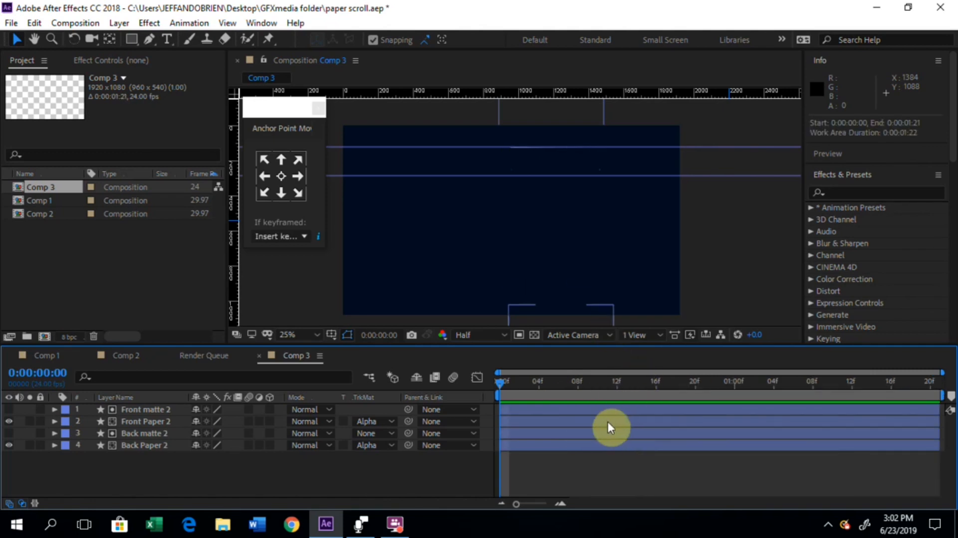
Step: Reveal the Position properties of Front Paper 2 and Back Paper 2 and check them at the composition start
click(151, 424)
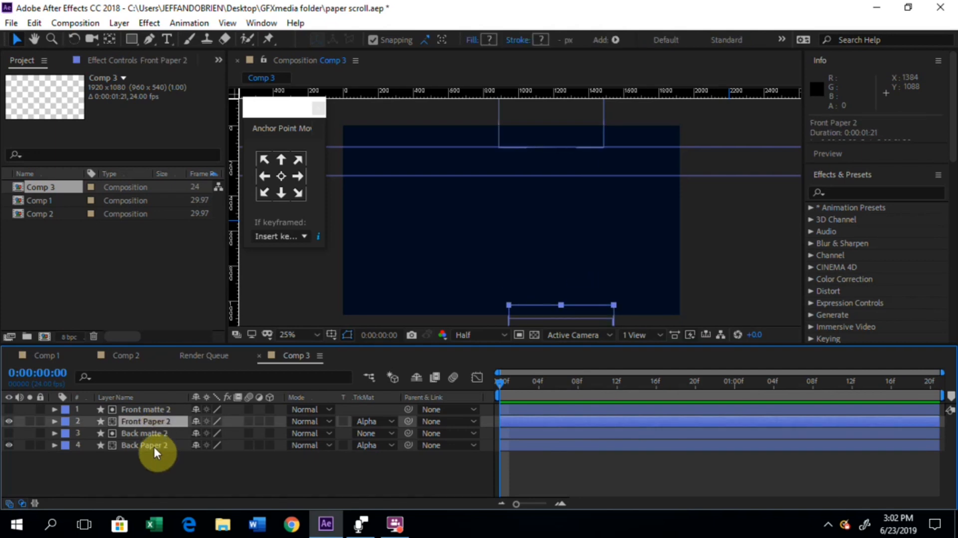
ctrl+click(153, 447)
key(p)
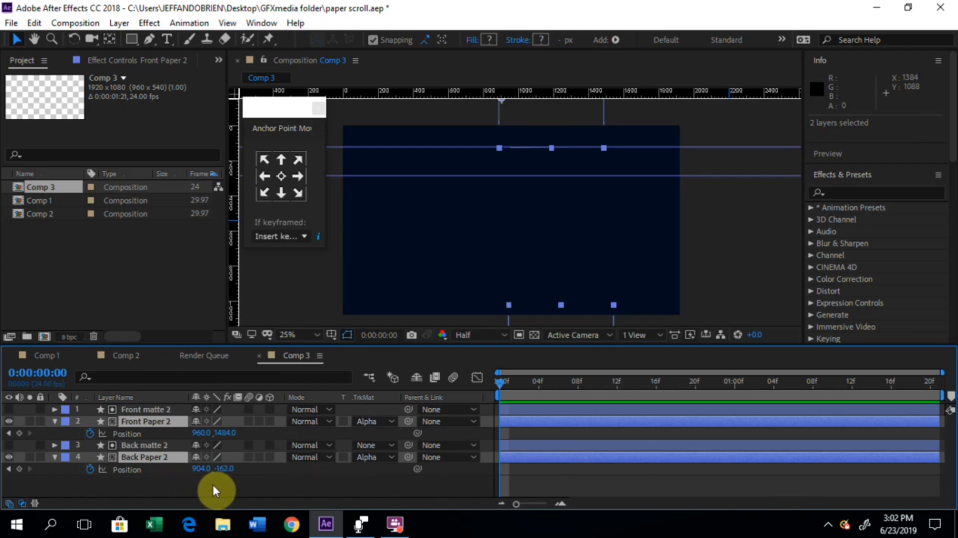
click(621, 483)
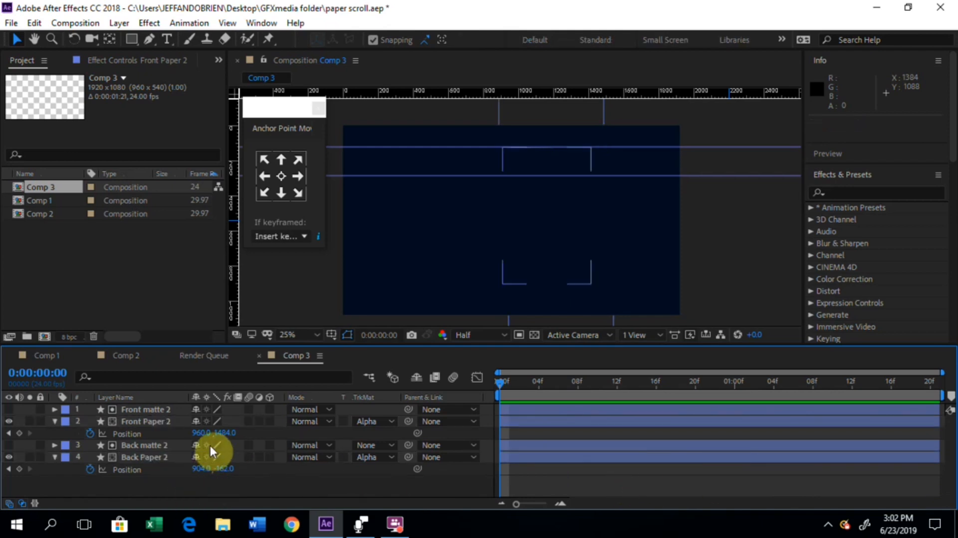
drag(496, 385, 455, 421)
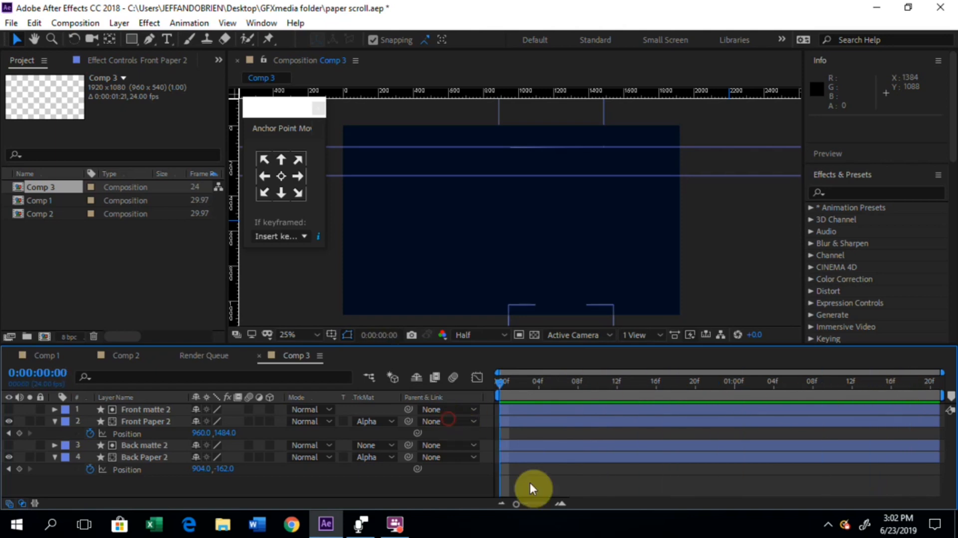
Step: Undo the composition trim and the work area extraction
key(ctrl+z)
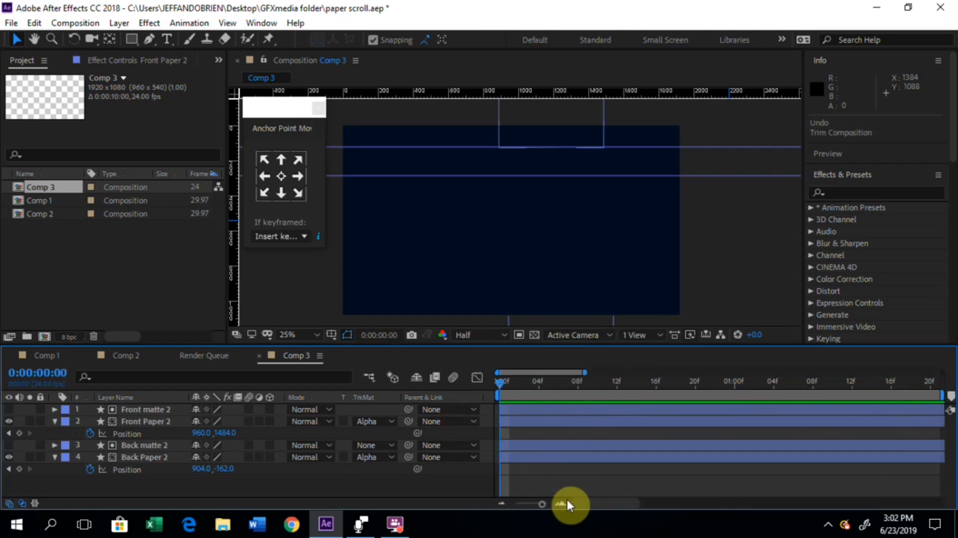
key(ctrl+z)
key(ctrl+z)
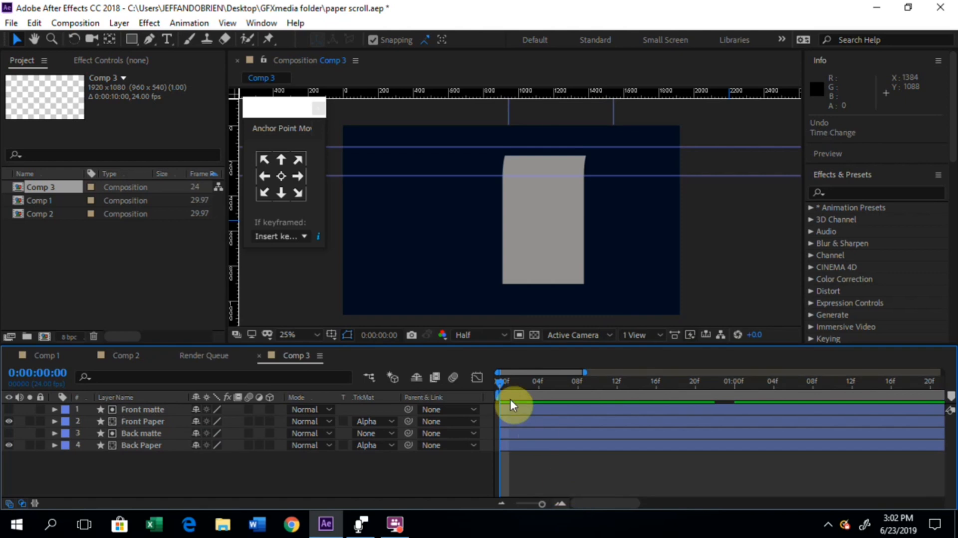
Step: Scrub to 0:00:01:01 and reveal the Position keyframes of the Front Paper and Back Paper layers
drag(504, 384, 756, 406)
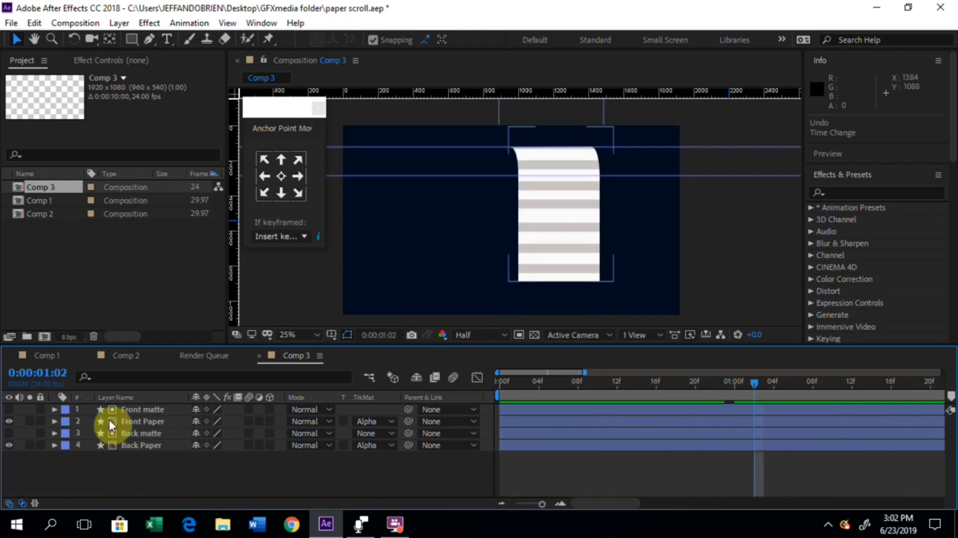
click(127, 420)
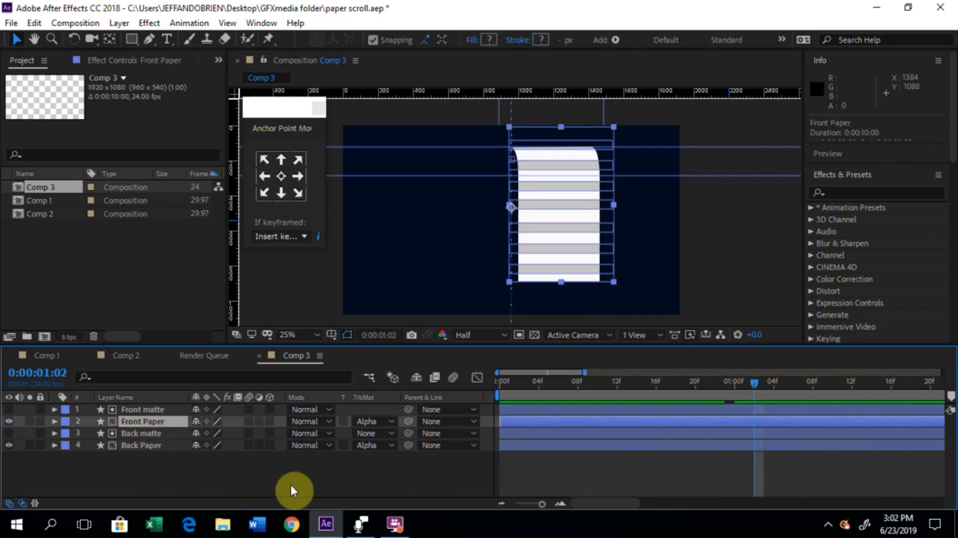
drag(756, 388, 744, 390)
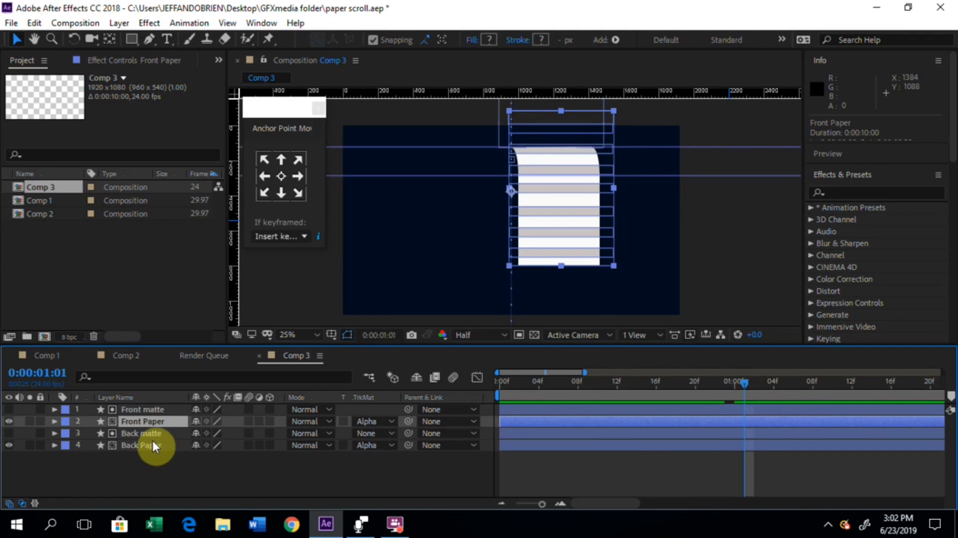
key(p)
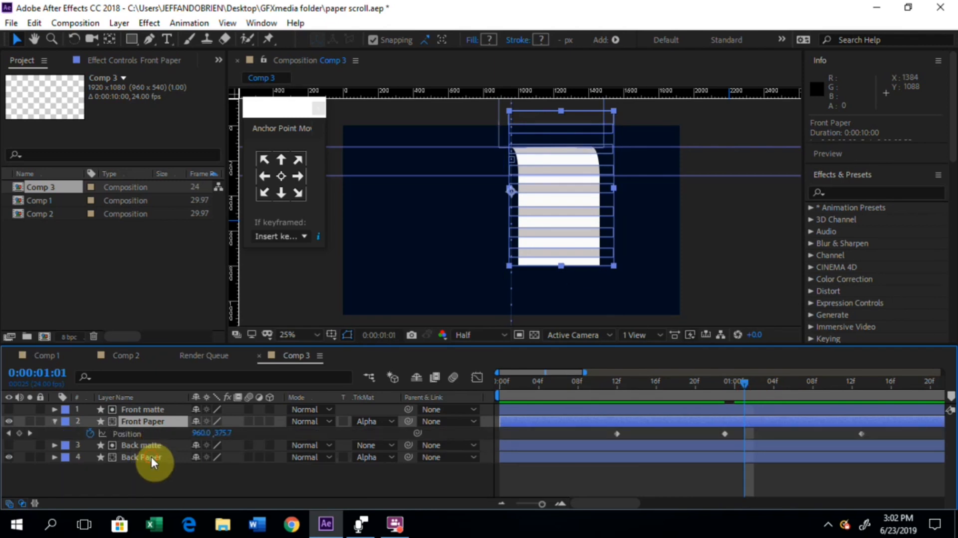
click(151, 457)
key(p)
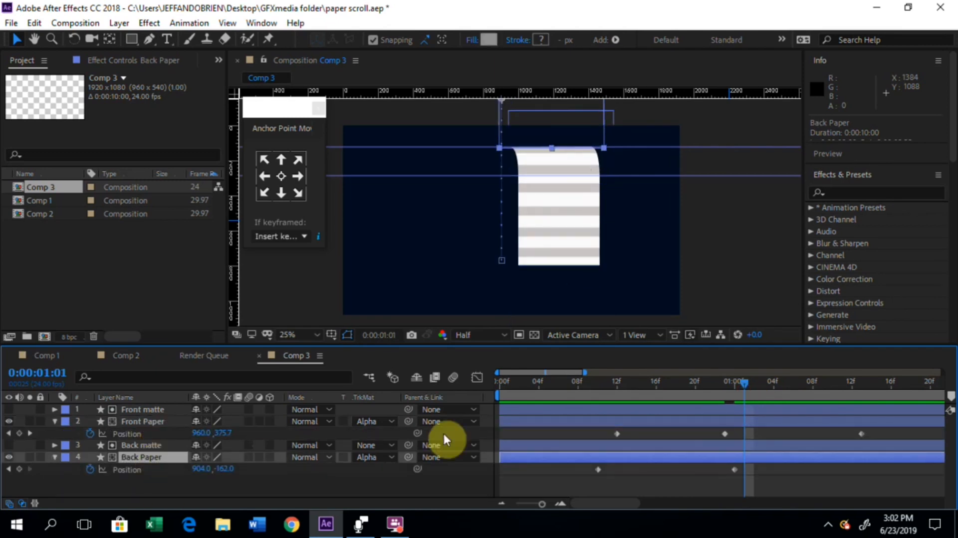
Step: End the work area at 0:00:01:21, after the last Front Paper keyframe, and trim the composition to it
drag(761, 391, 849, 395)
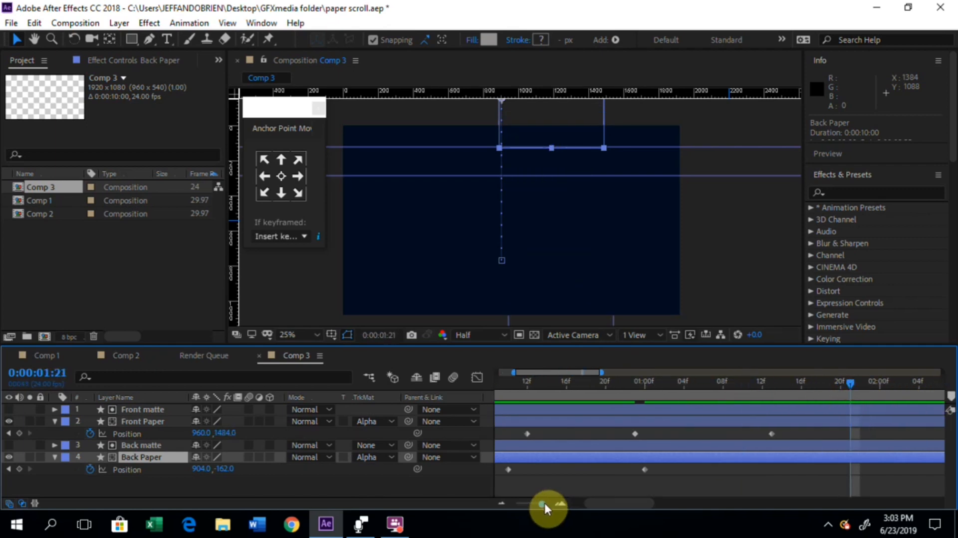
drag(542, 504, 516, 508)
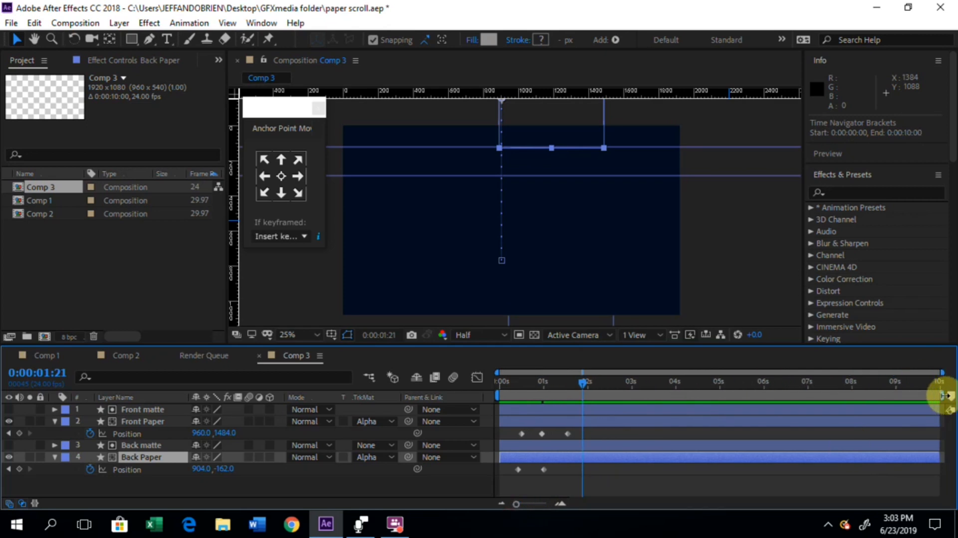
drag(941, 395, 590, 427)
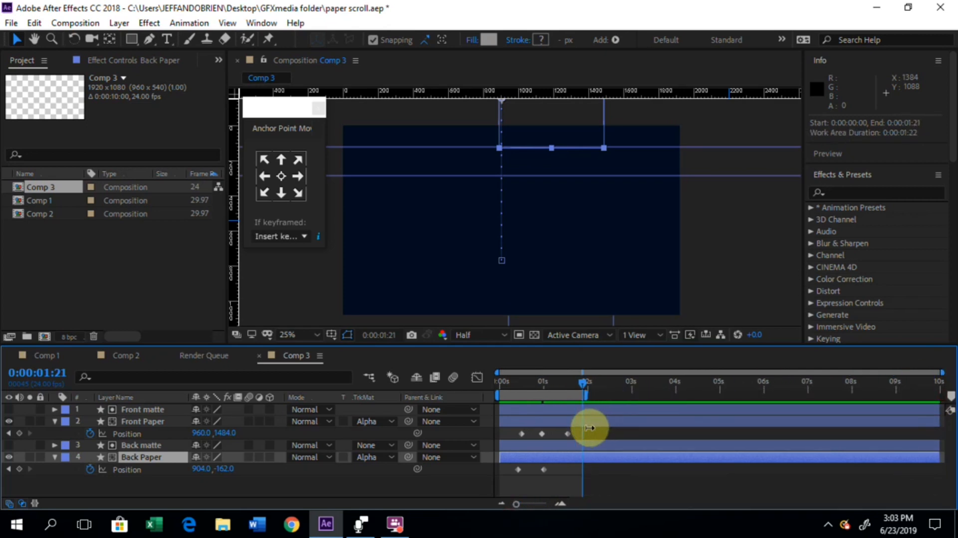
right_click(568, 395)
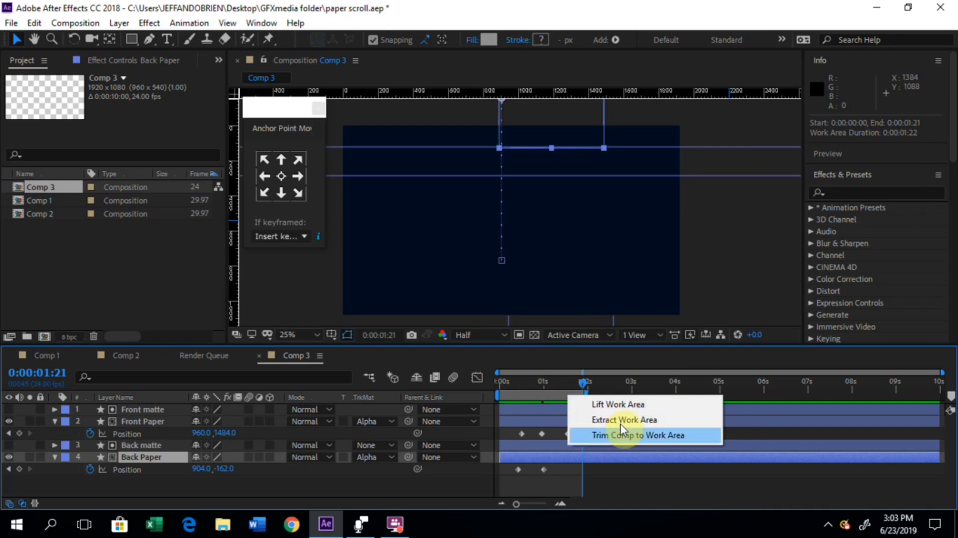
click(626, 436)
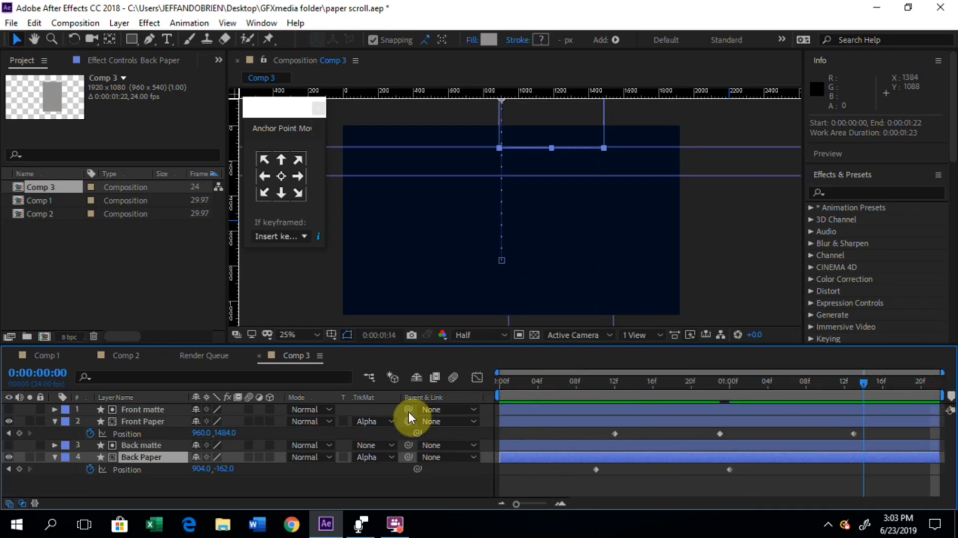
Step: Play the trimmed paper animation from the start of the composition and return to 0:00:00:00
key(Home)
click(484, 484)
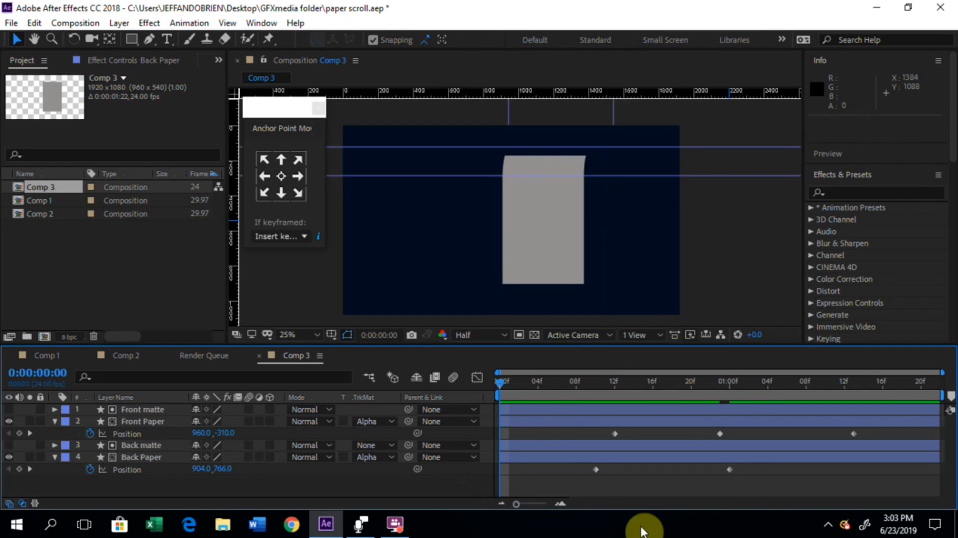
key(space)
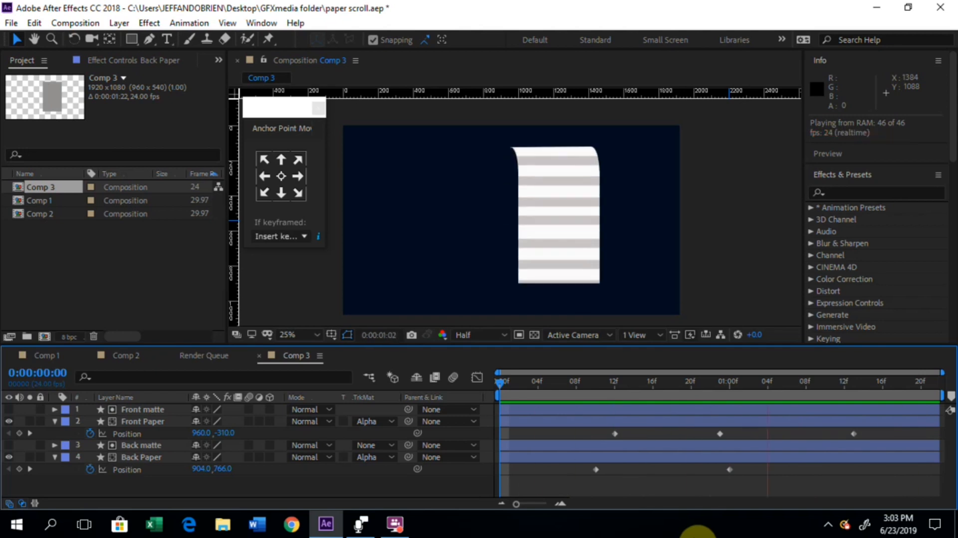
click(499, 381)
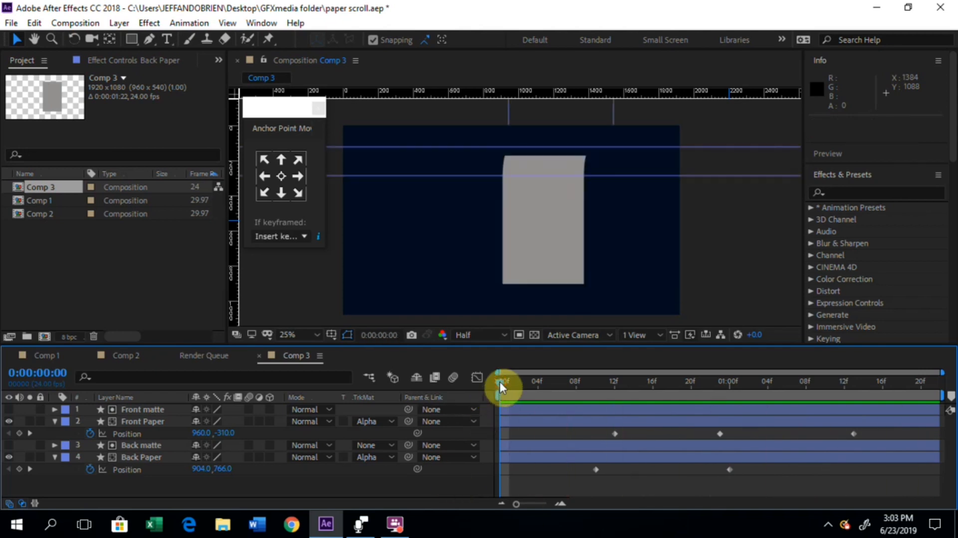